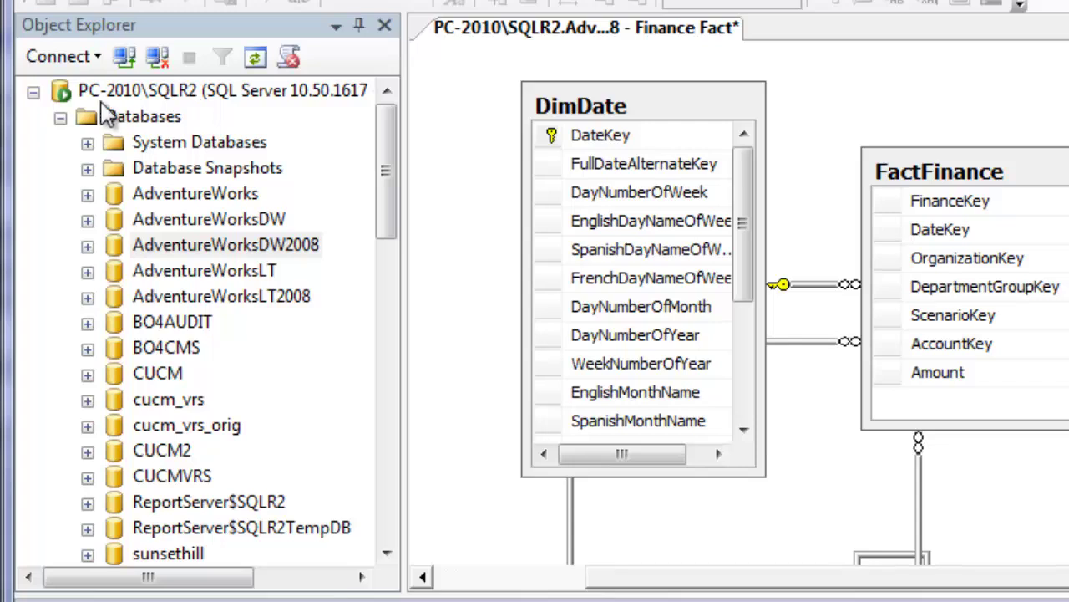
# - Examine AdventureWorksDW2008 on the PC-2010\SQLR2 server and the dbo.FactFinance table of BO4_Demo on PC-2010\SQLSERVER2005
pyautogui.click(33, 91)
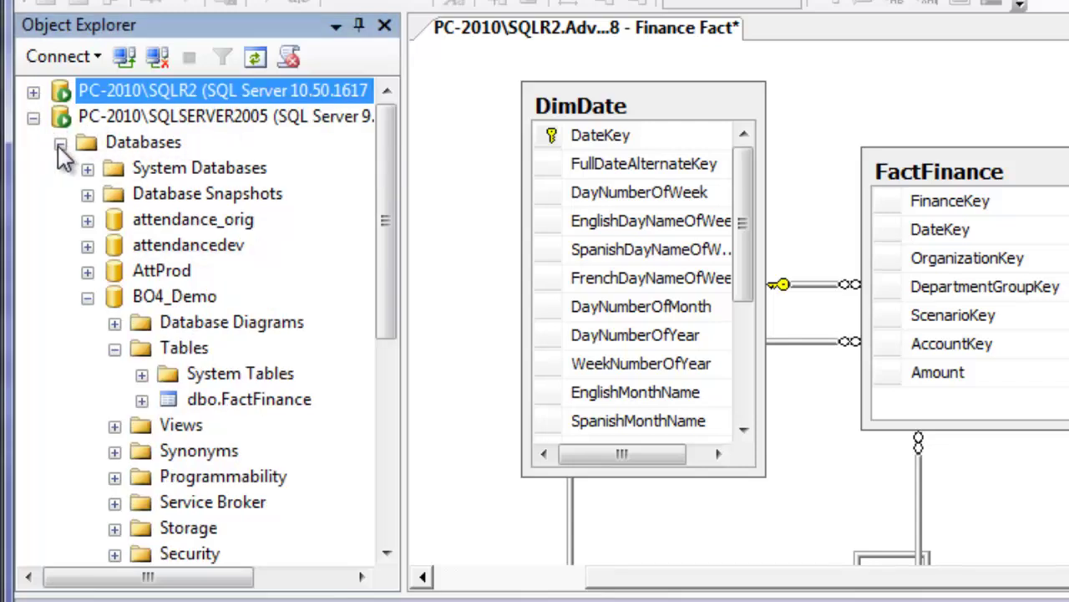
pyautogui.click(178, 302)
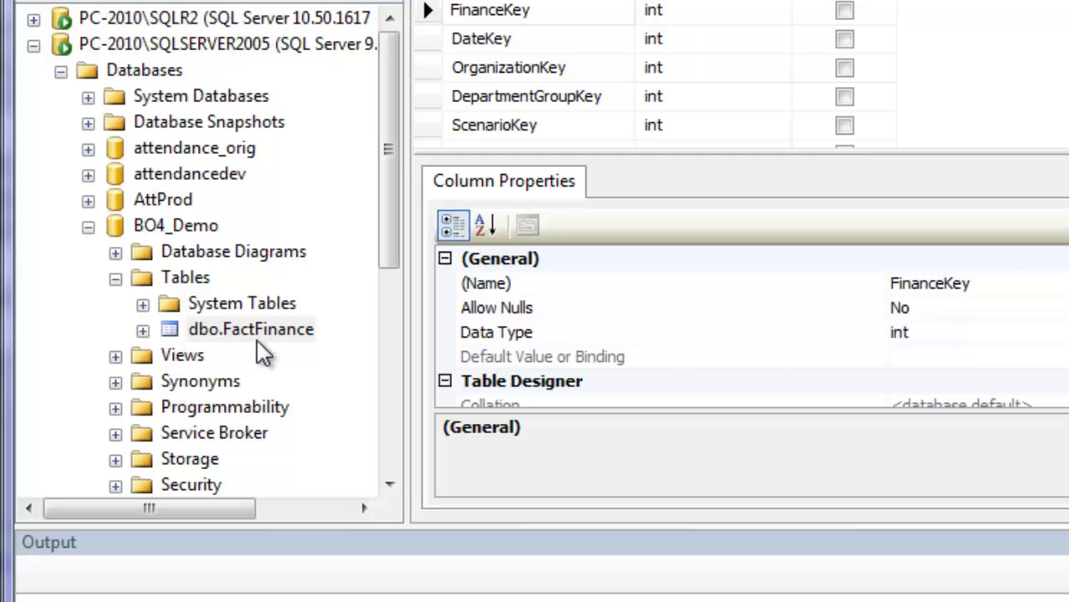
pyautogui.click(33, 18)
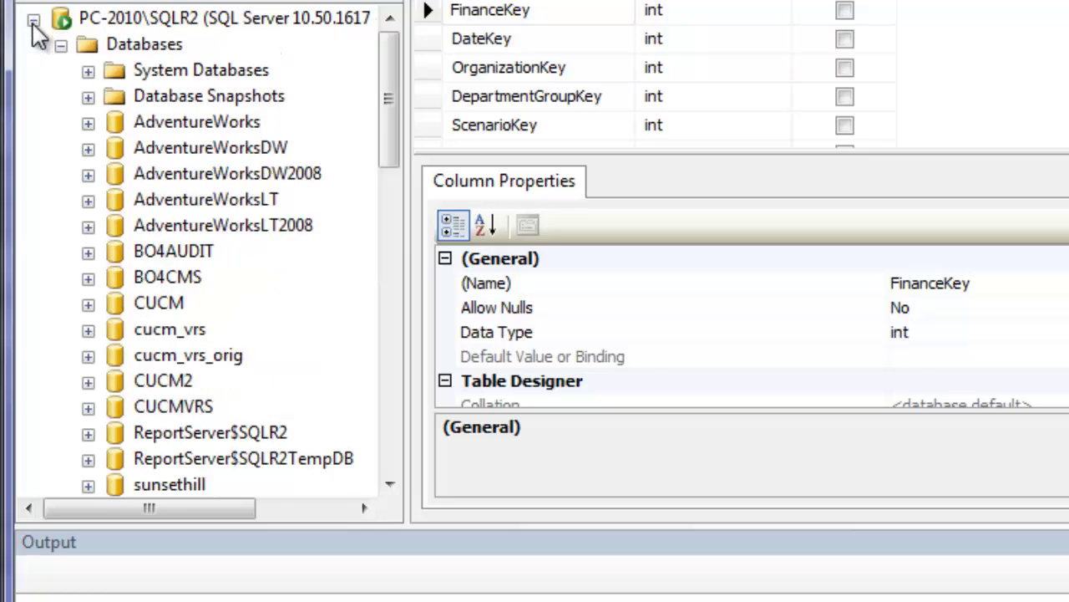
pyautogui.click(227, 177)
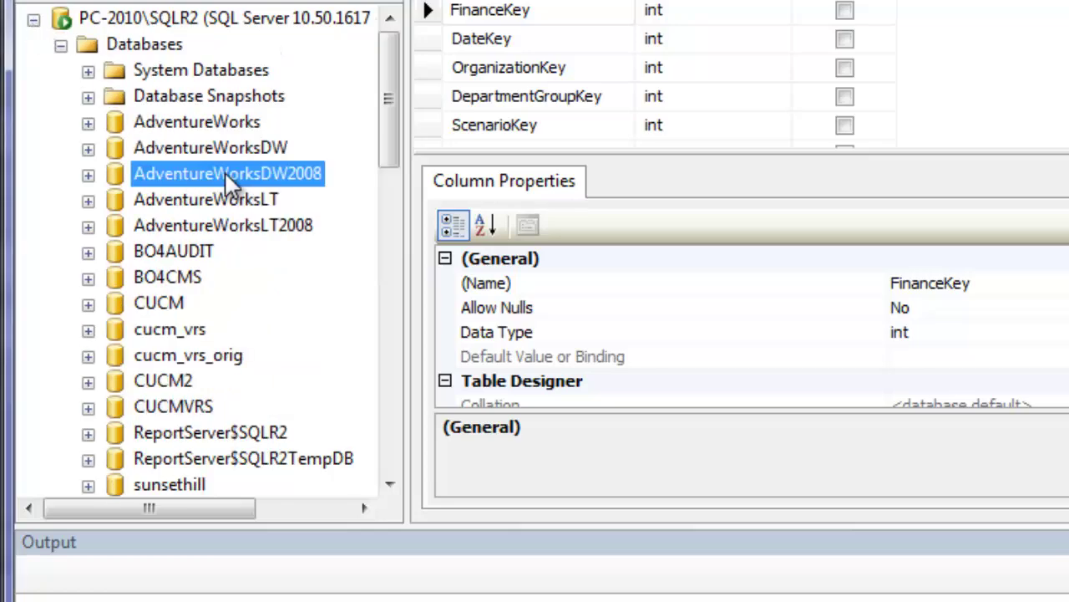
pyautogui.click(33, 20)
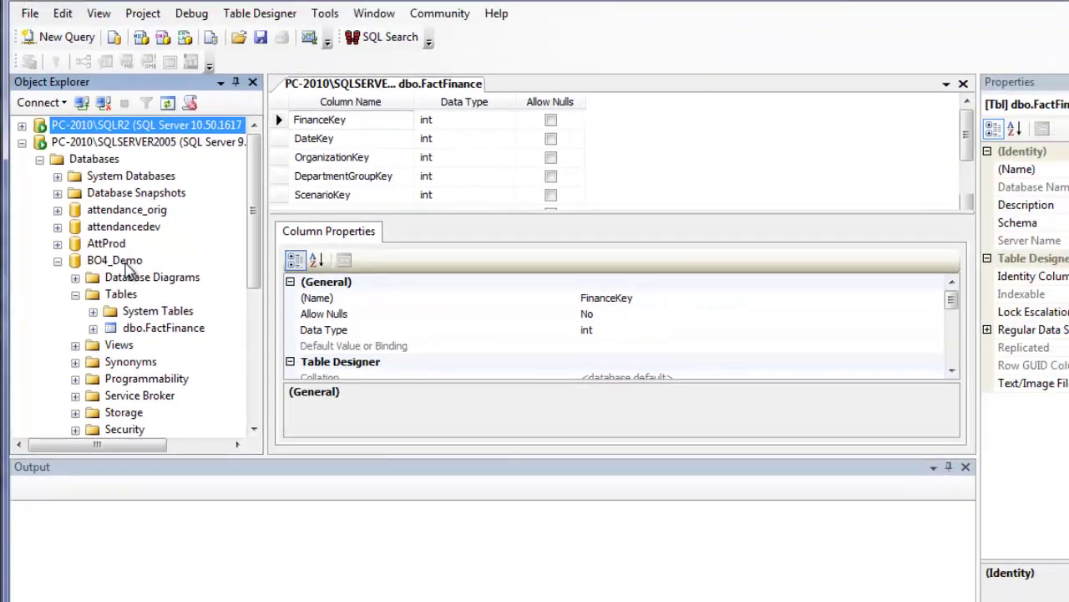
pyautogui.click(173, 329)
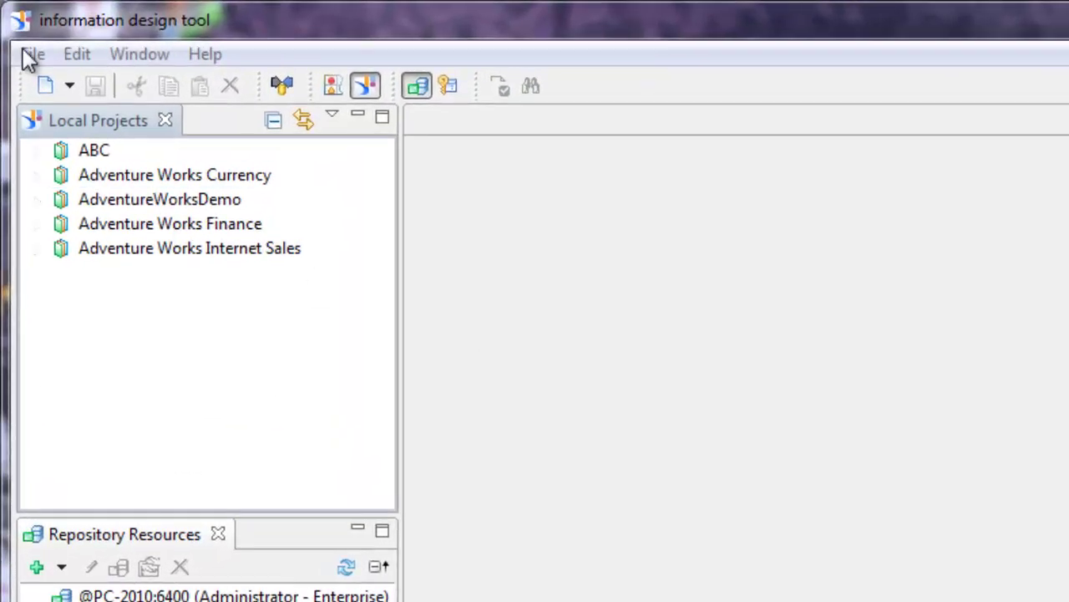
# - Switch to information design tool and create a new project named "Multi Source Demo" in the default workspace location
pyautogui.click(31, 55)
pyautogui.moveTo(79, 88)
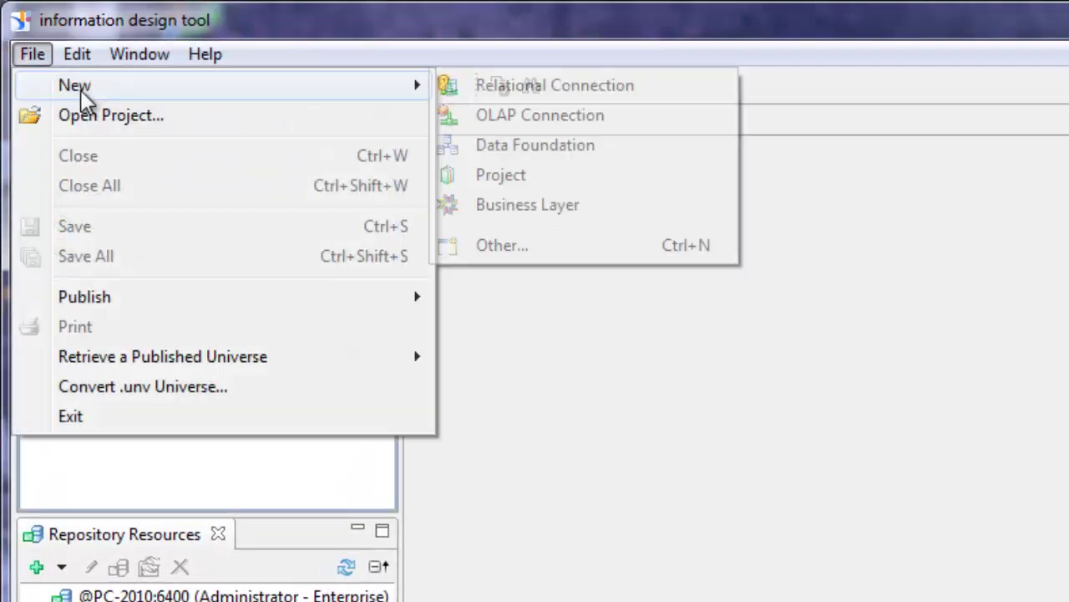
pyautogui.click(530, 176)
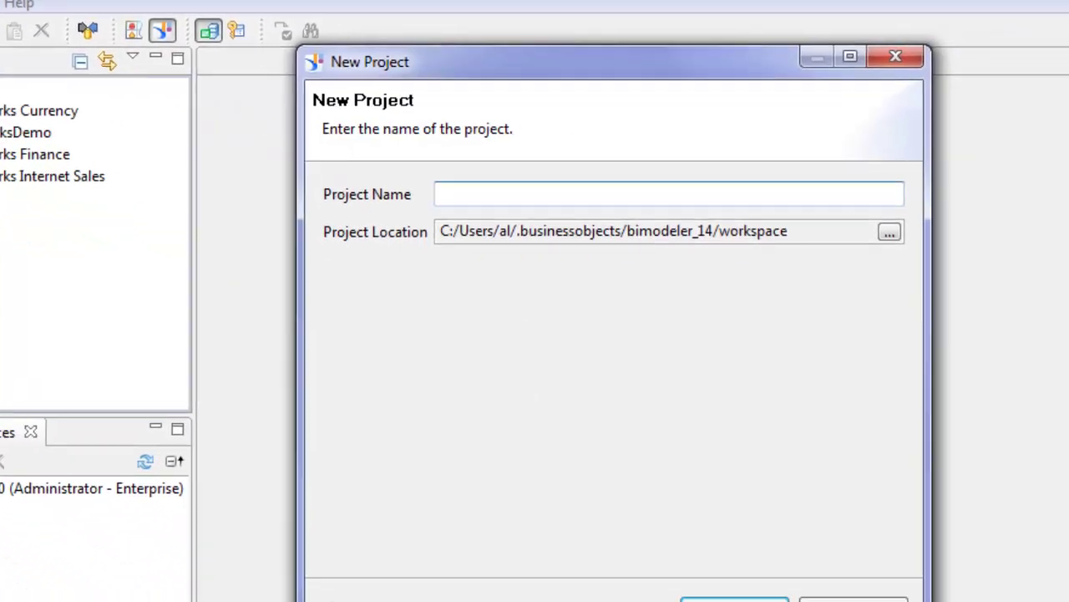
pyautogui.write('Multi Source Demo')
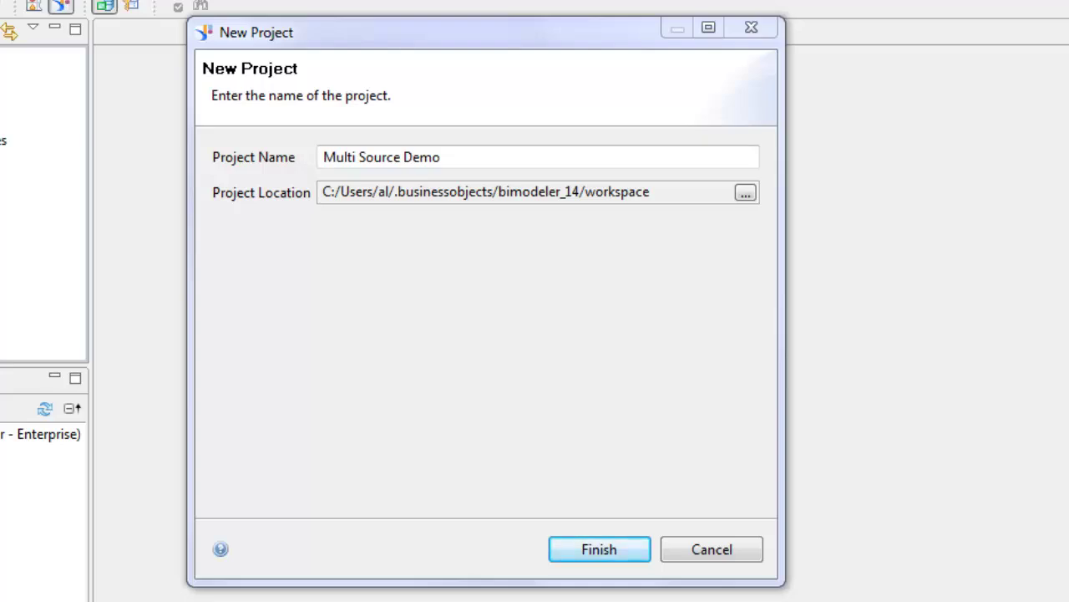
pyautogui.click(601, 551)
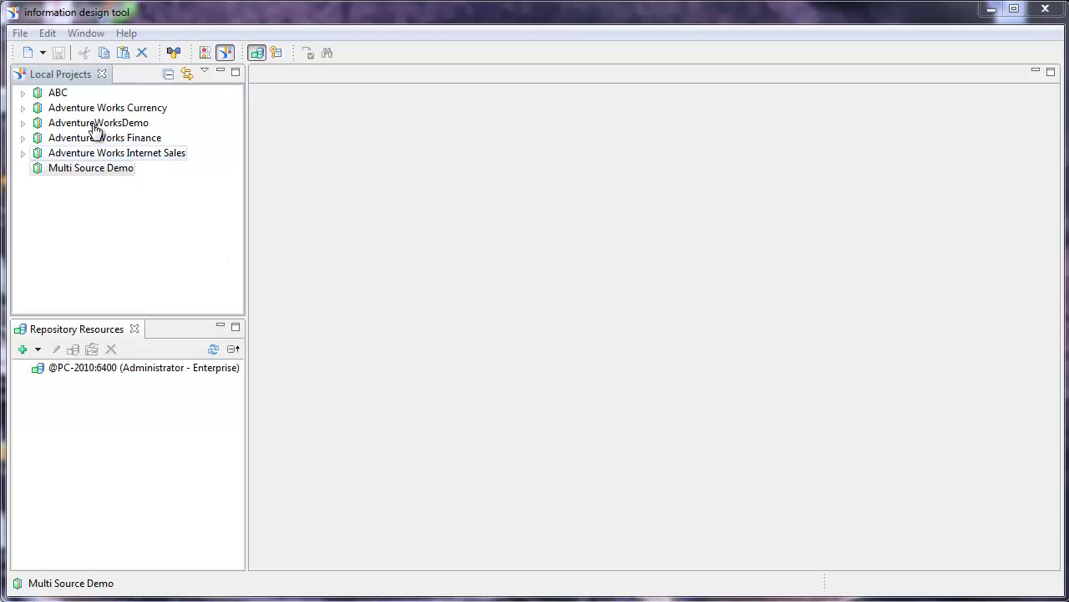
pyautogui.click(68, 168)
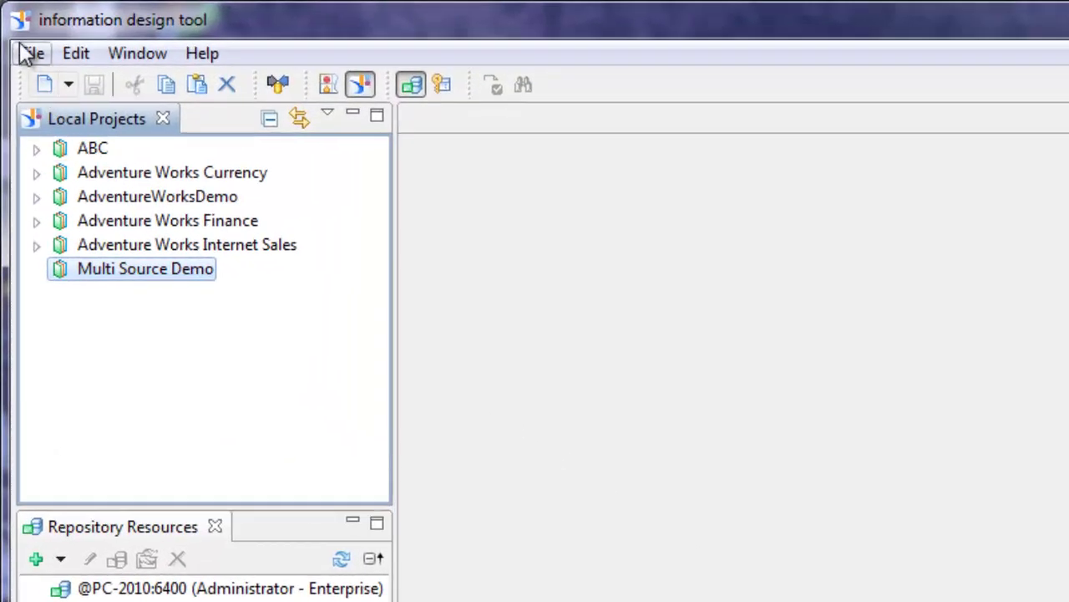
pyautogui.click(25, 53)
pyautogui.moveTo(74, 85)
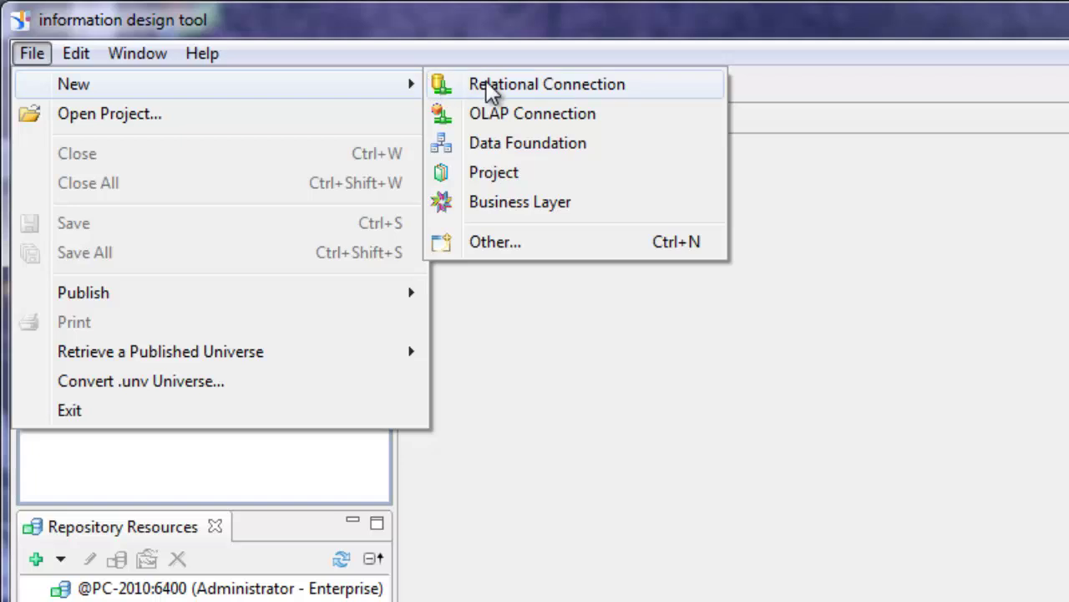
pyautogui.click(573, 406)
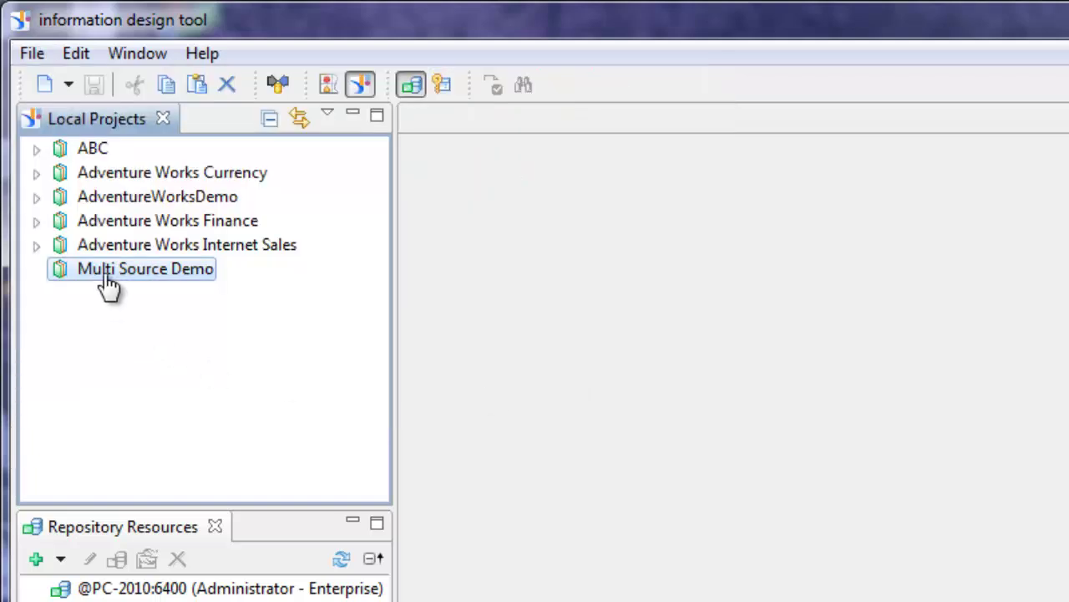
# - Start a relational connection in Multi Source Demo named connSQL2008 with the description "Connection to SQL Server 2008 instance"
pyautogui.rightClick(108, 282)
pyautogui.moveTo(105, 290)
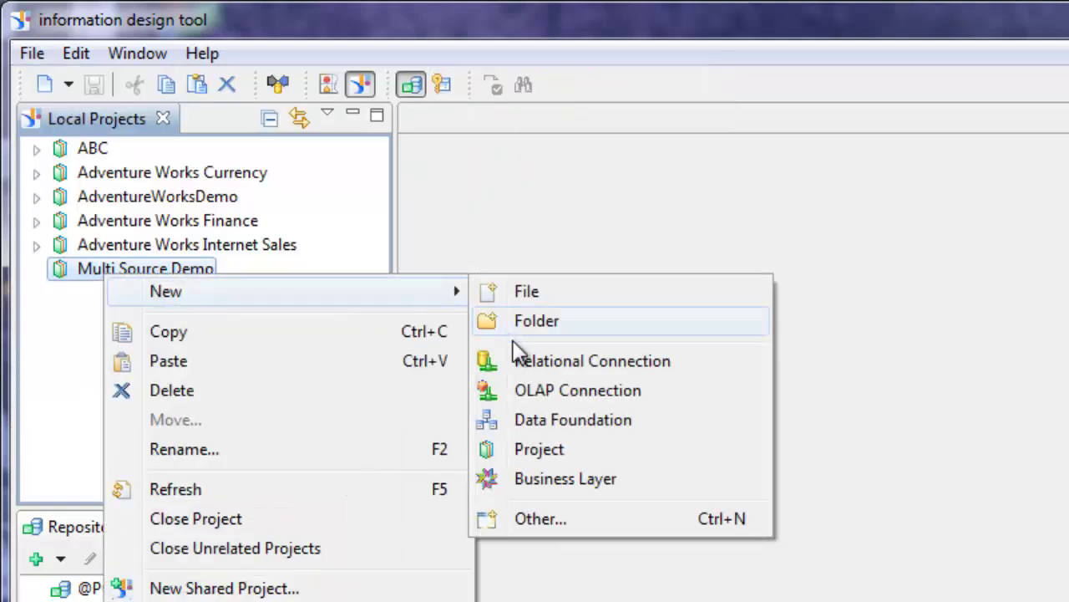
pyautogui.click(535, 362)
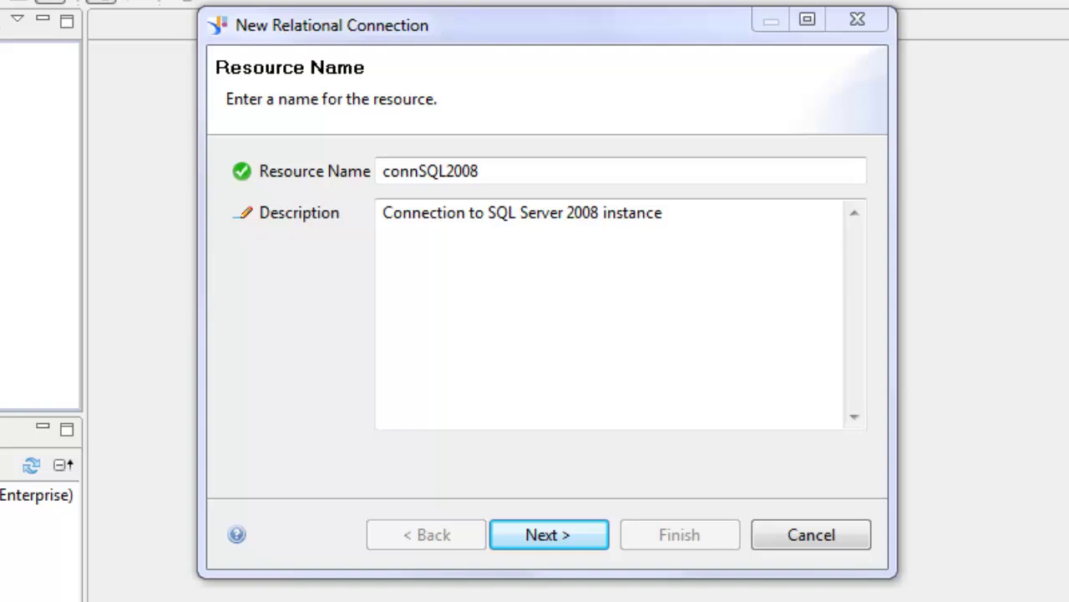
pyautogui.click(490, 171)
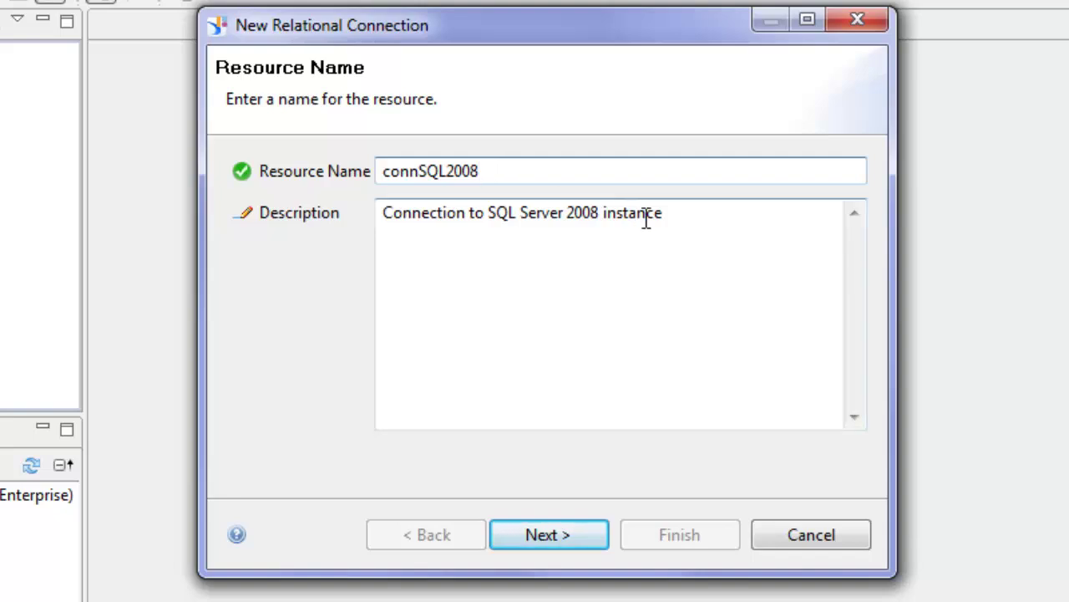
pyautogui.click(683, 225)
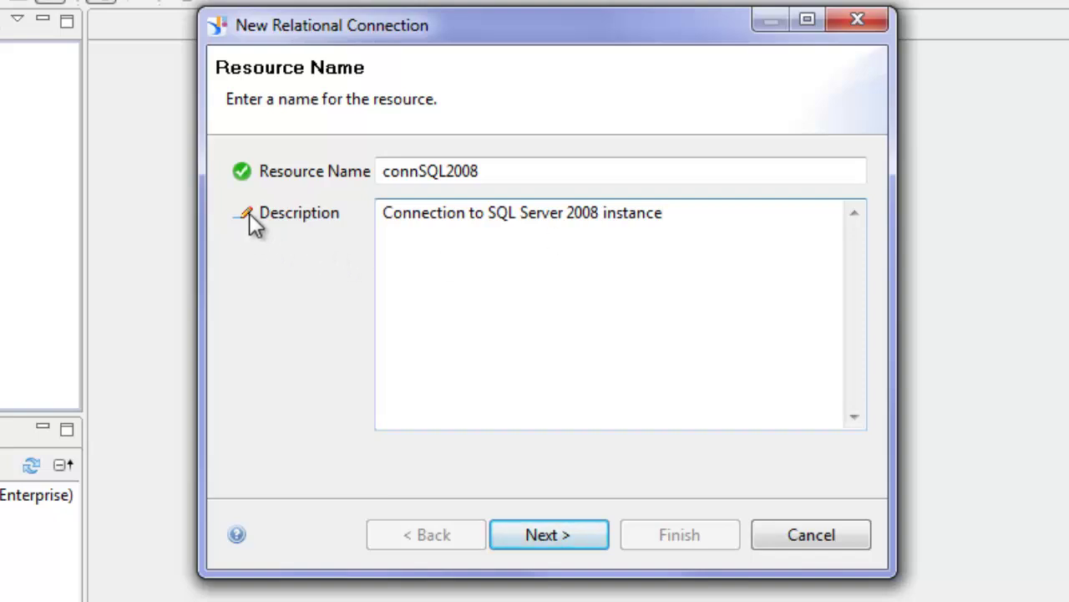
pyautogui.click(562, 538)
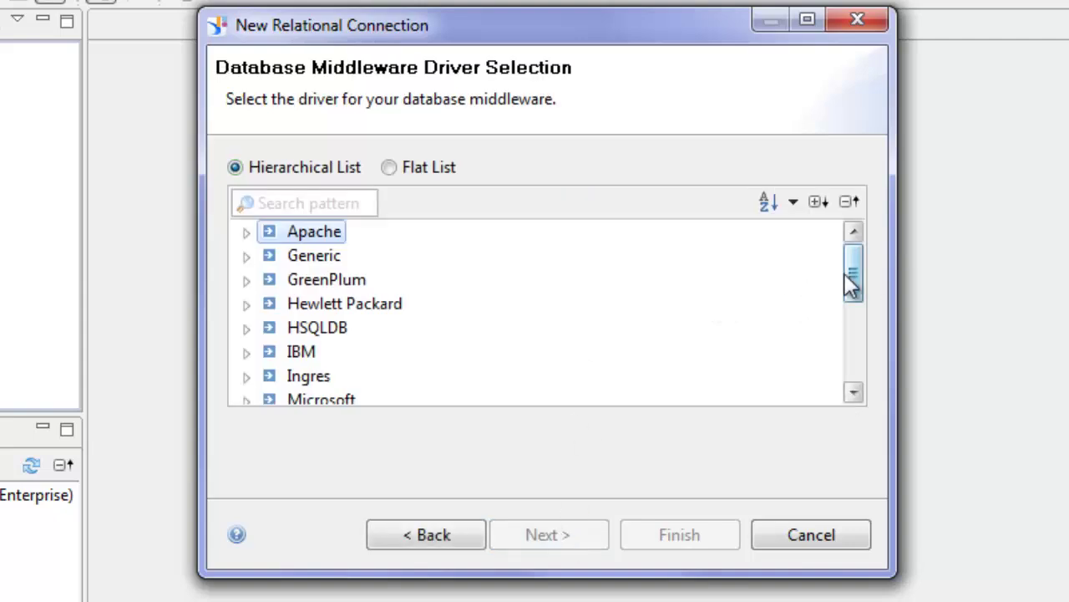
# - Choose the Microsoft MS SQL Server 2008 OLE DB Providers driver for the connection
pyautogui.scroll(-5, 854, 269)
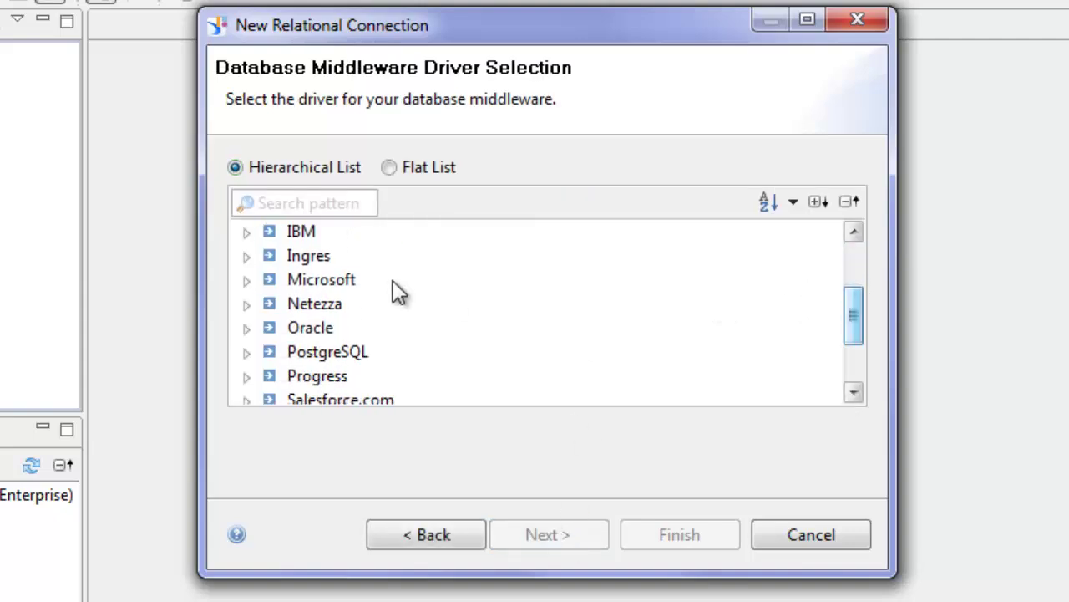
pyautogui.click(248, 281)
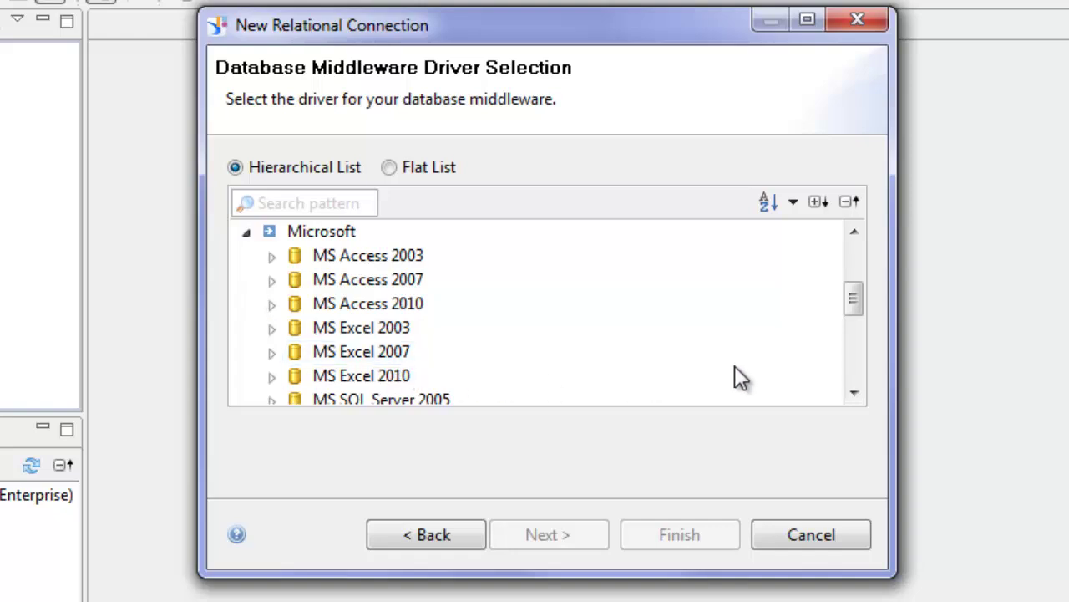
pyautogui.moveTo(853, 302); pyautogui.dragTo(852, 337)
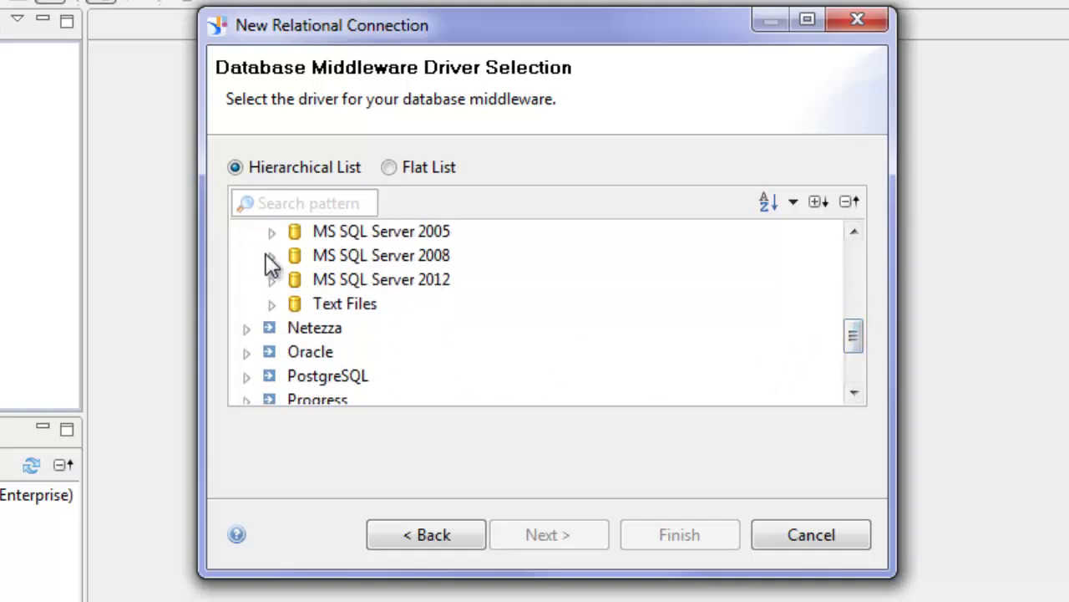
pyautogui.click(272, 255)
pyautogui.click(405, 338)
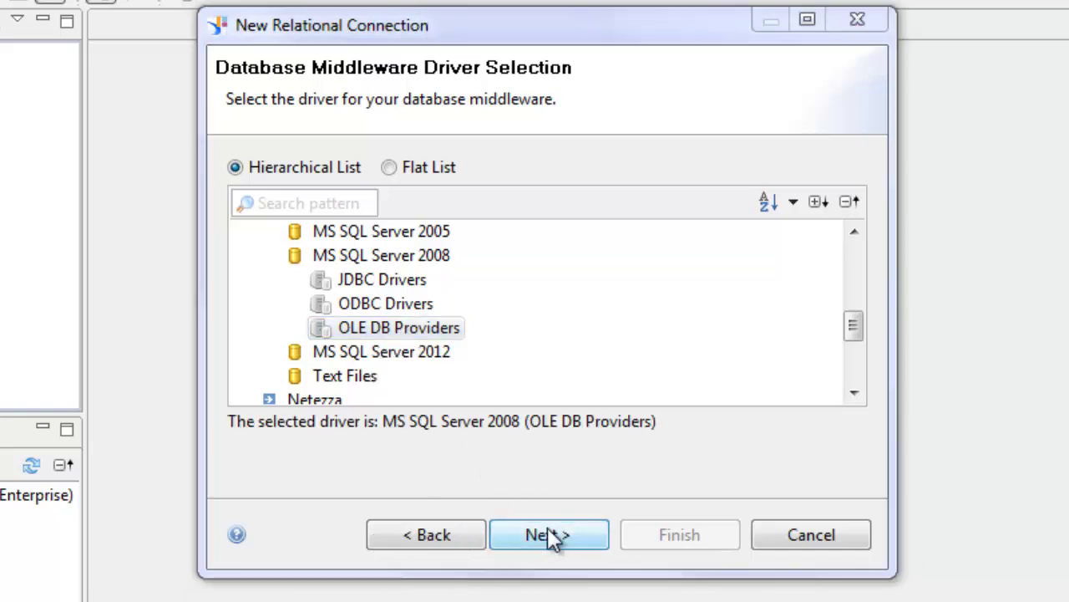
pyautogui.click(556, 539)
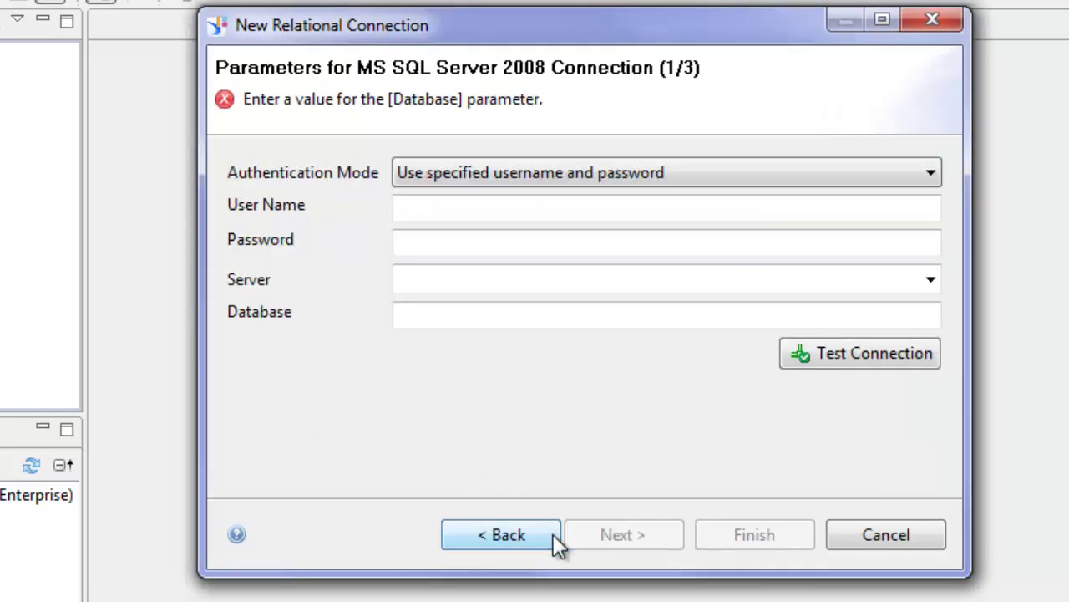
# - Using specified username and password authentication, enter user sa, the account password, server PC-2010\SQLR2 and database AdventureWorksDW2008
pyautogui.click(426, 206)
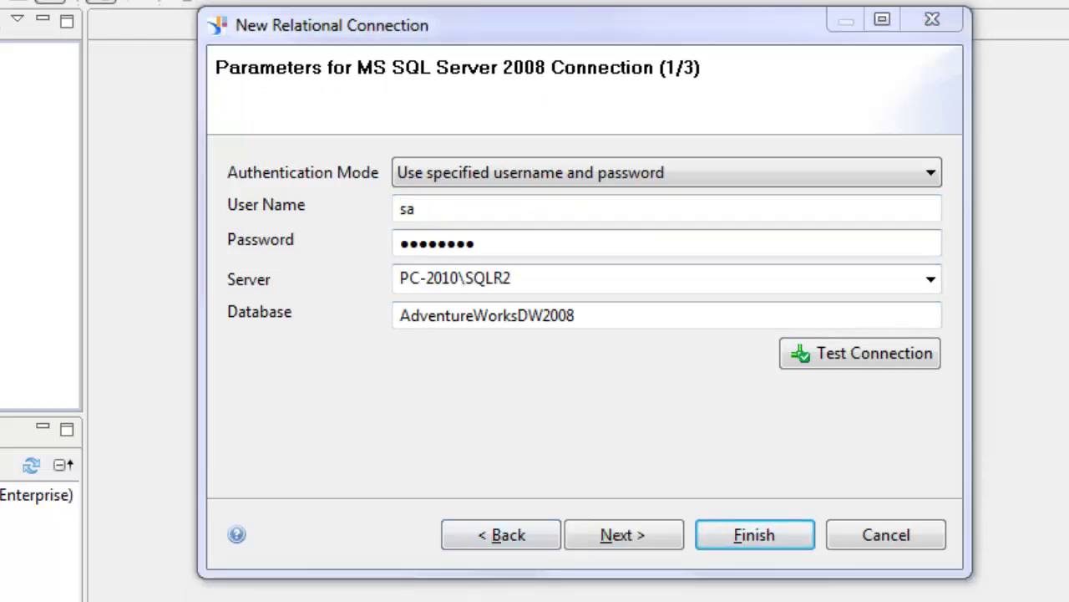
pyautogui.click(930, 176)
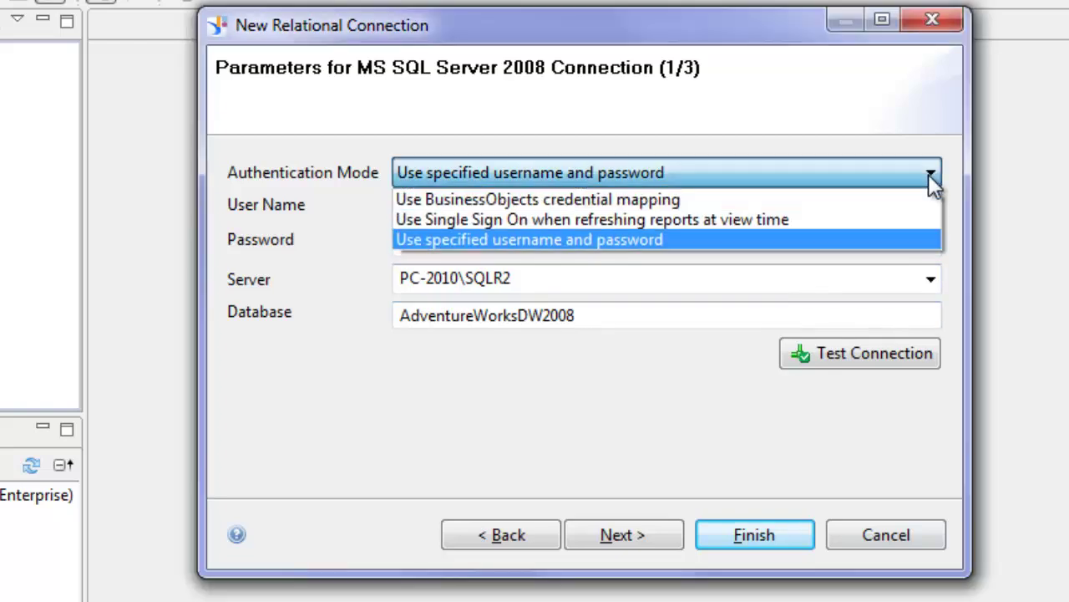
pyautogui.click(932, 183)
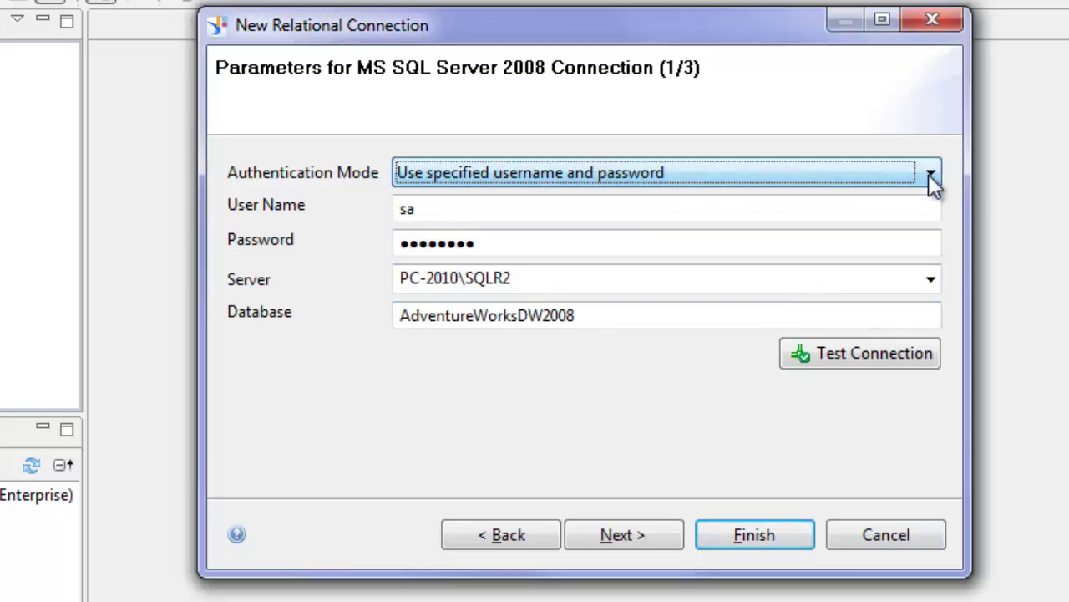
pyautogui.click(705, 219)
pyautogui.click(702, 240)
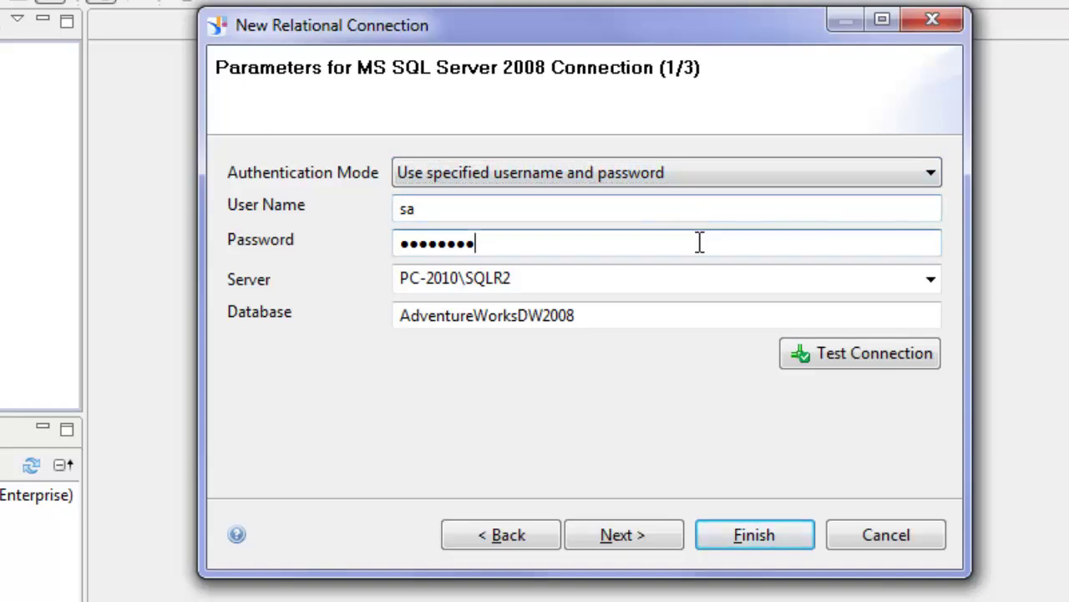
pyautogui.click(601, 282)
pyautogui.click(602, 281)
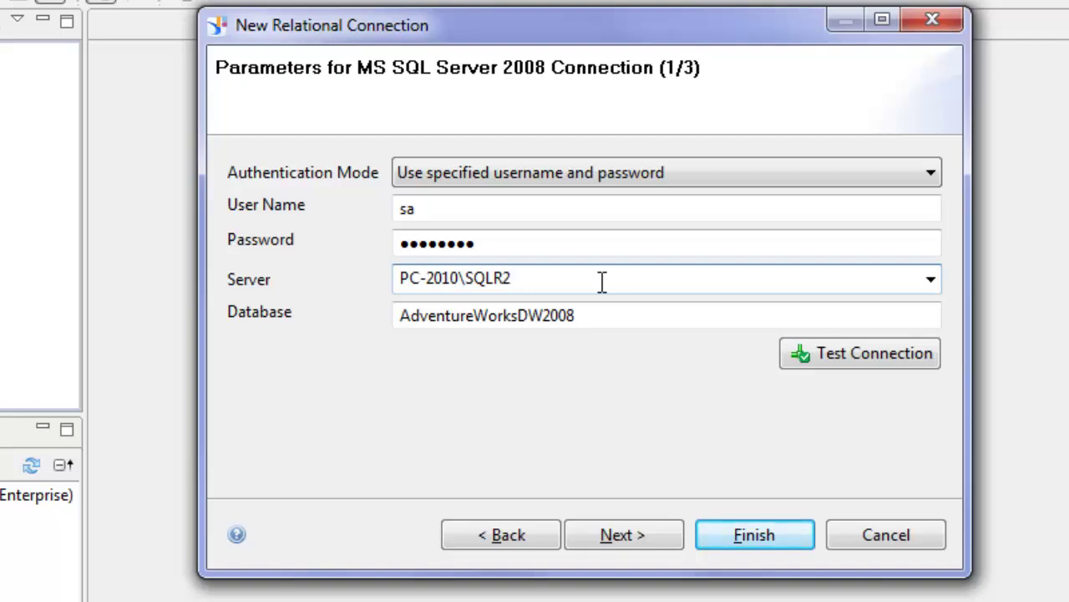
pyautogui.click(620, 318)
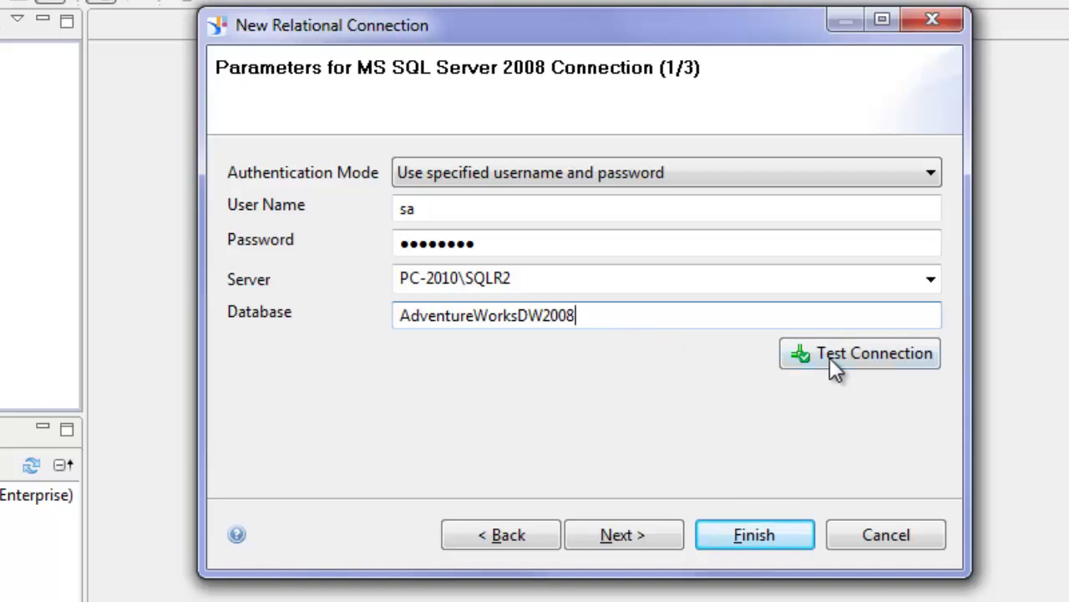
# - Test the SQL Server 2008 connection and finish creating it
pyautogui.click(861, 359)
pyautogui.click(777, 307)
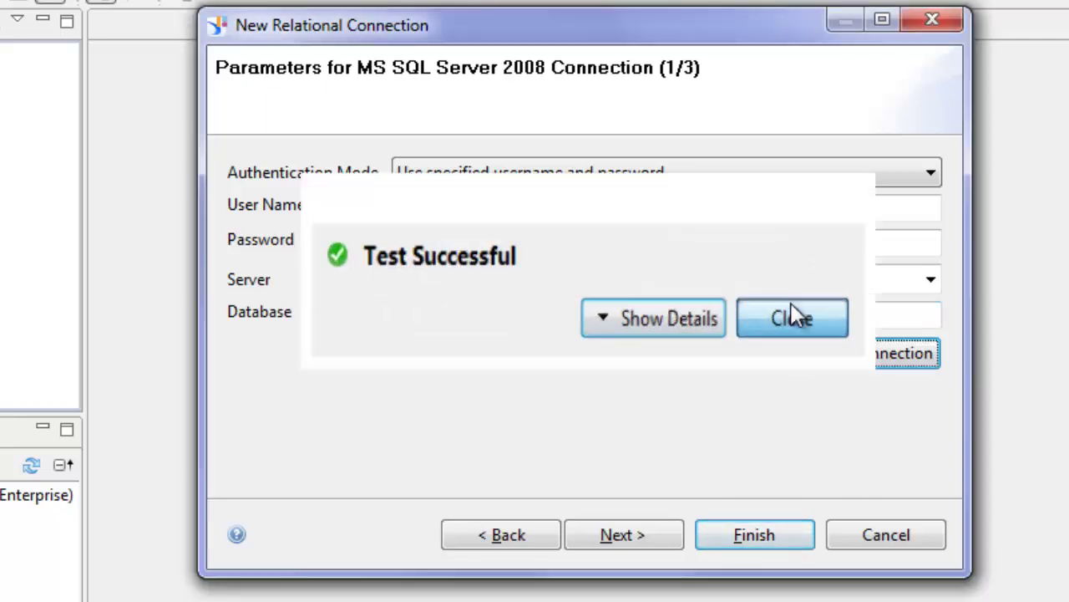
pyautogui.click(761, 533)
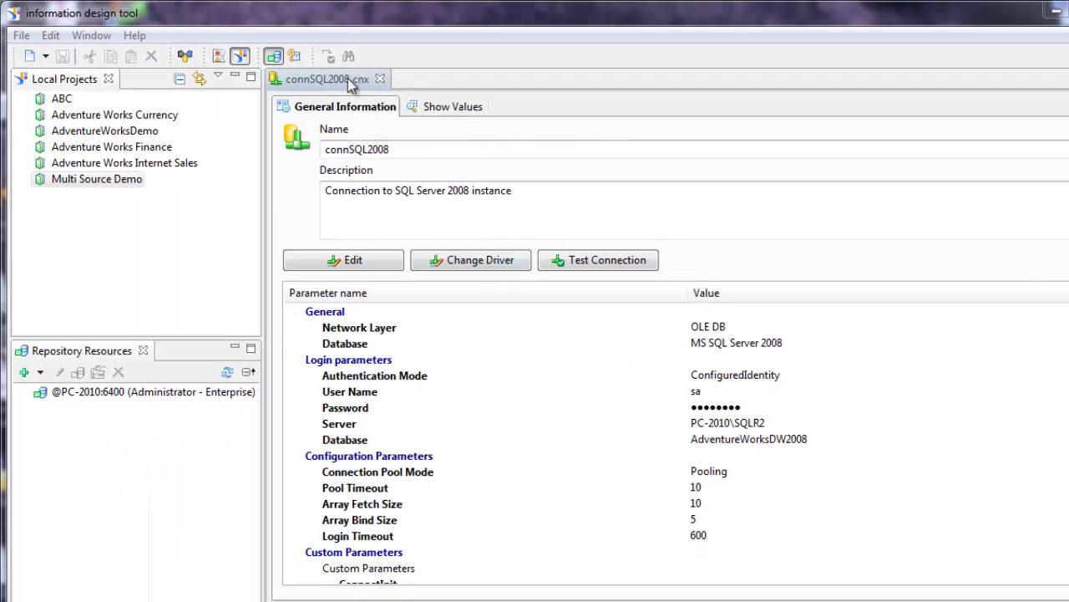
# - Review the connSQL2008 connection's general information and expand the Multi Source Demo project to view its contents
pyautogui.click(392, 145)
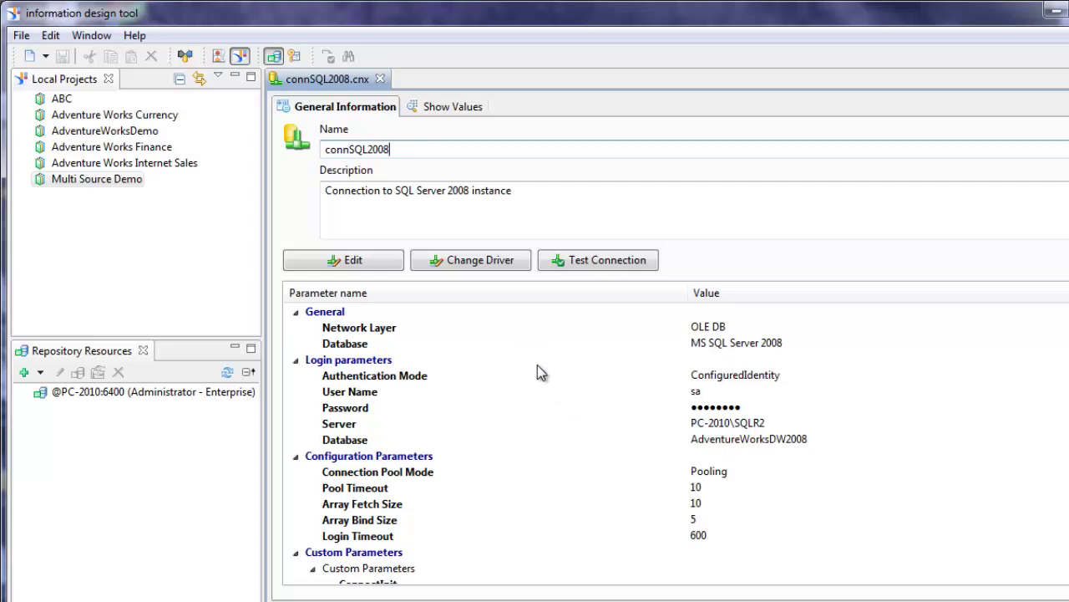
pyautogui.click(24, 181)
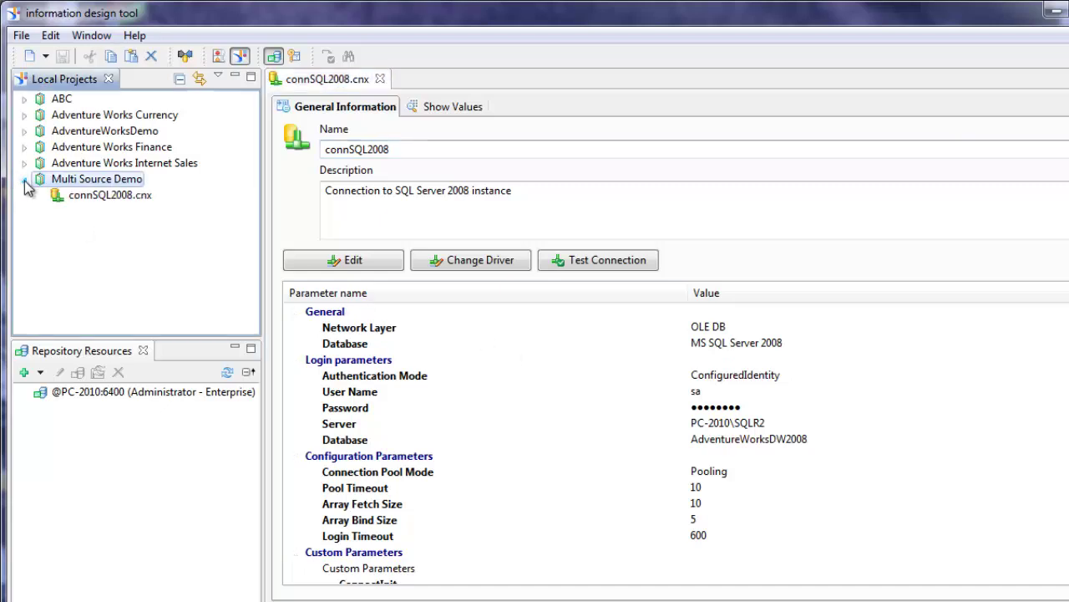
pyautogui.click(128, 200)
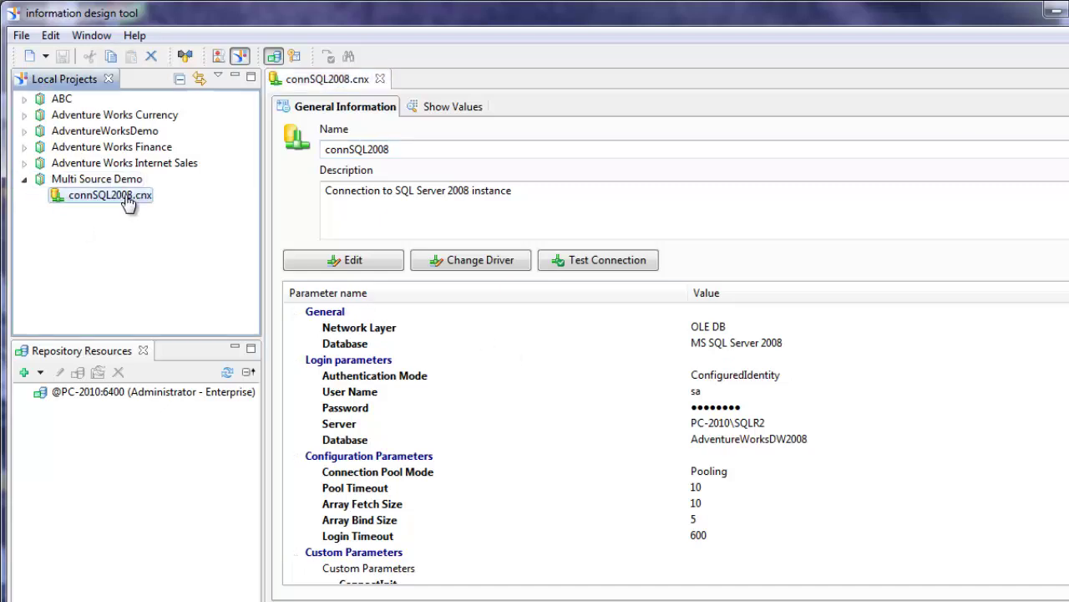
pyautogui.click(108, 178)
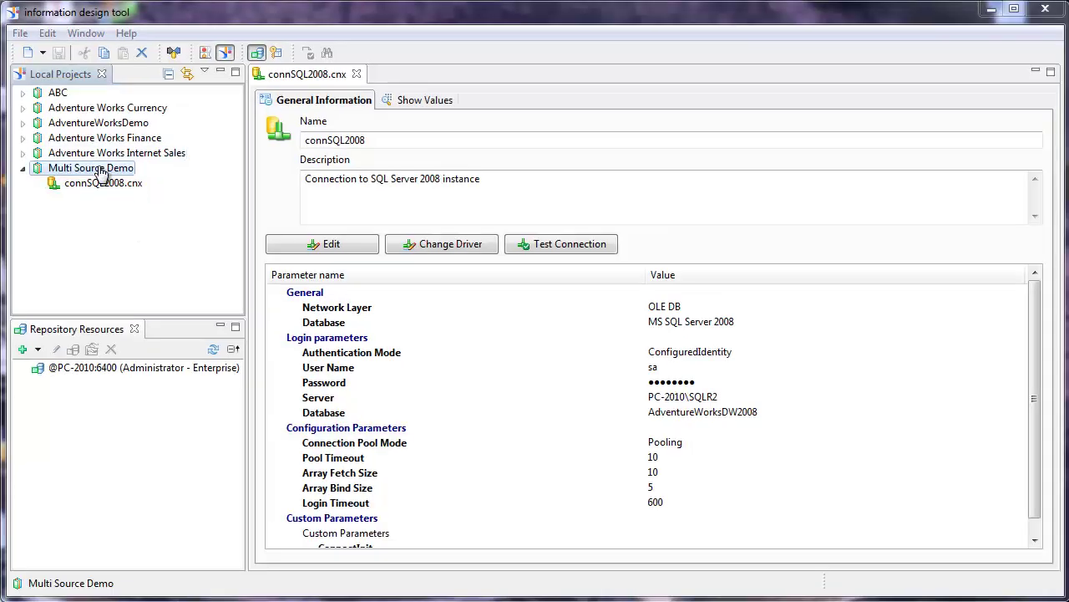
# - Start a new relational connection in the Multi Source Demo project, named connSQL2005 with the description "Connection to SQL Server 2005 intance"
pyautogui.rightClick(100, 170)
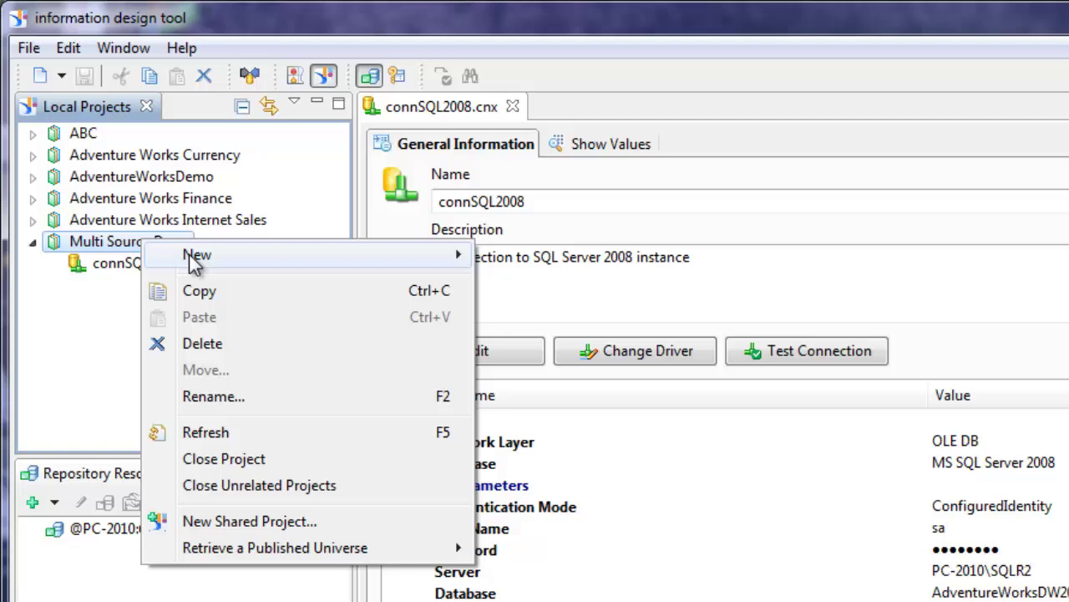
pyautogui.moveTo(137, 177)
pyautogui.click(581, 317)
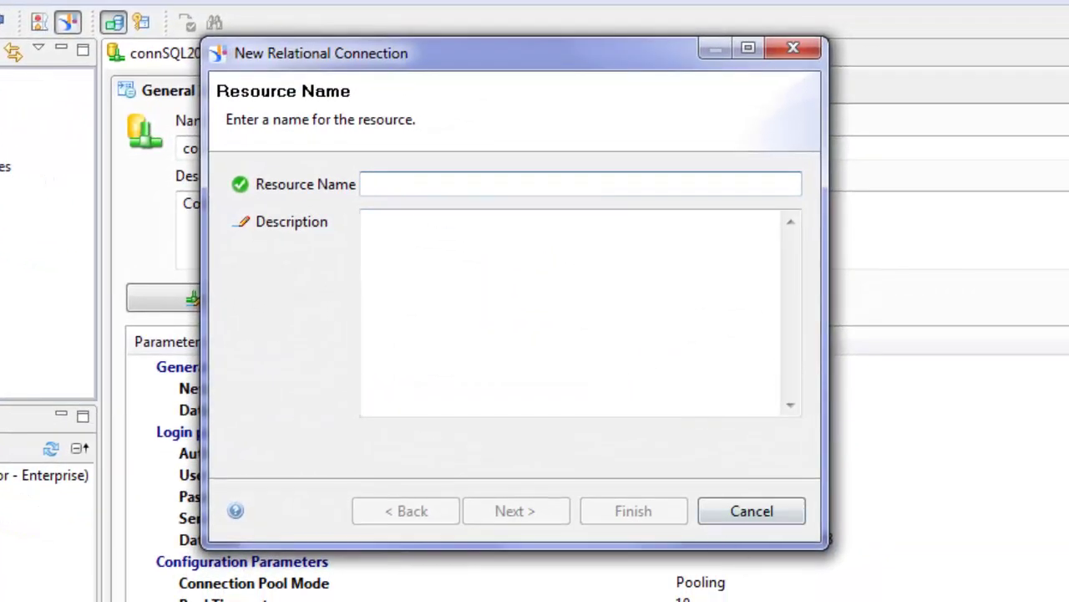
pyautogui.write('connSQL2005')
pyautogui.press('Tab')
pyautogui.write('Connection to SQL Server 2005 intance')
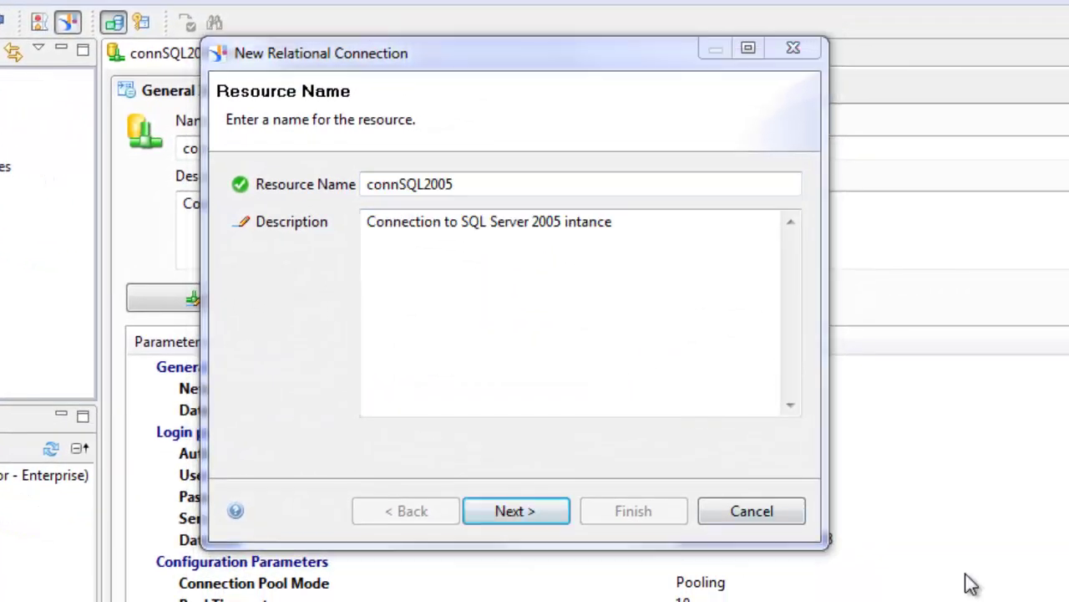
pyautogui.click(550, 187)
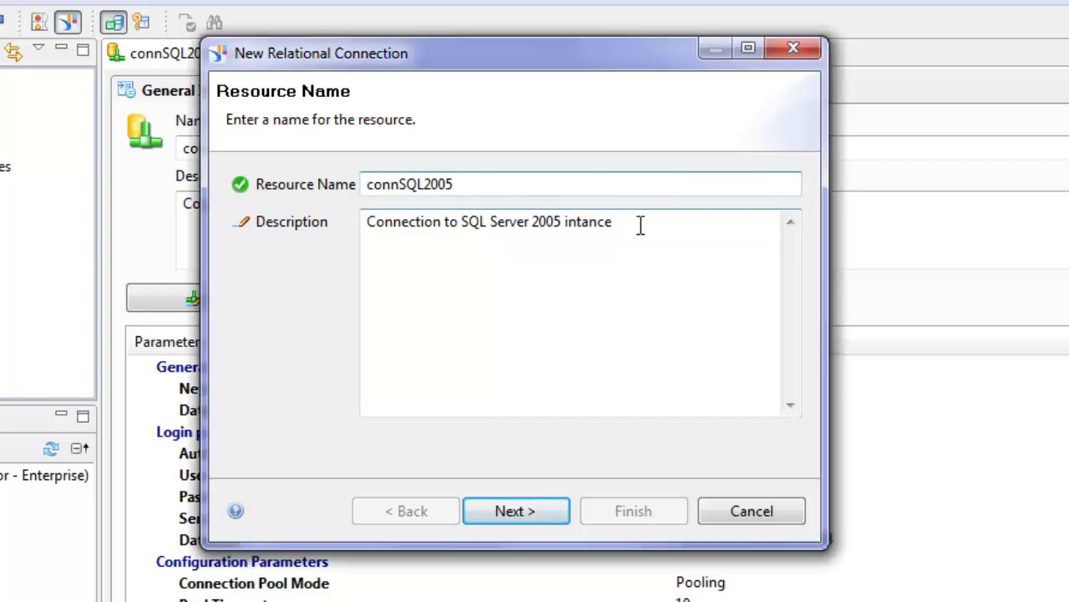
pyautogui.click(535, 510)
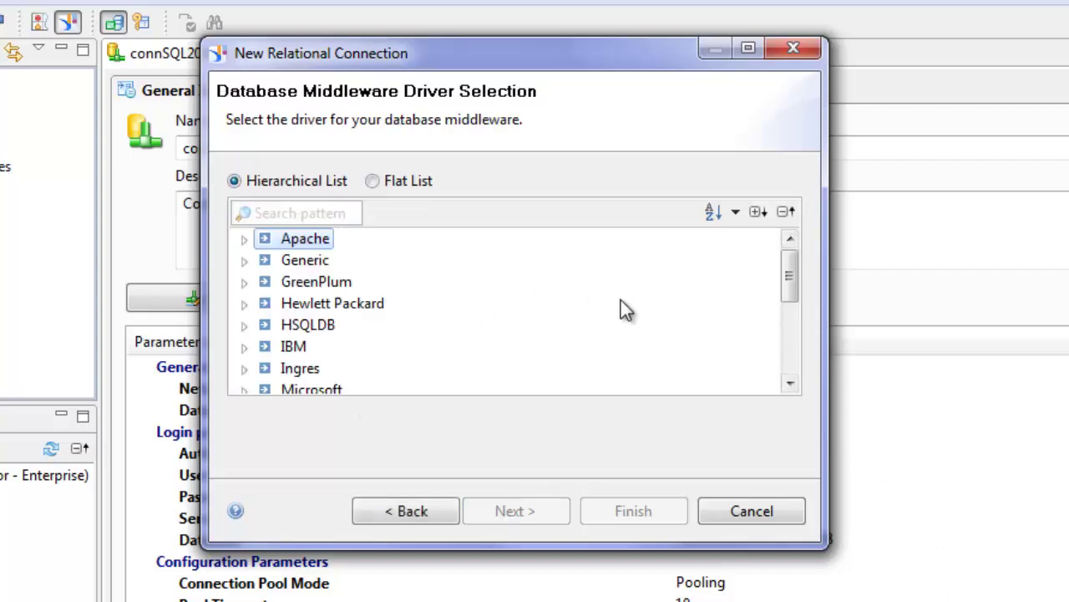
# - Choose the Microsoft MS SQL Server 2005 OLE DB Providers driver for the connection
pyautogui.moveTo(787, 269); pyautogui.dragTo(763, 322)
pyautogui.click(244, 328)
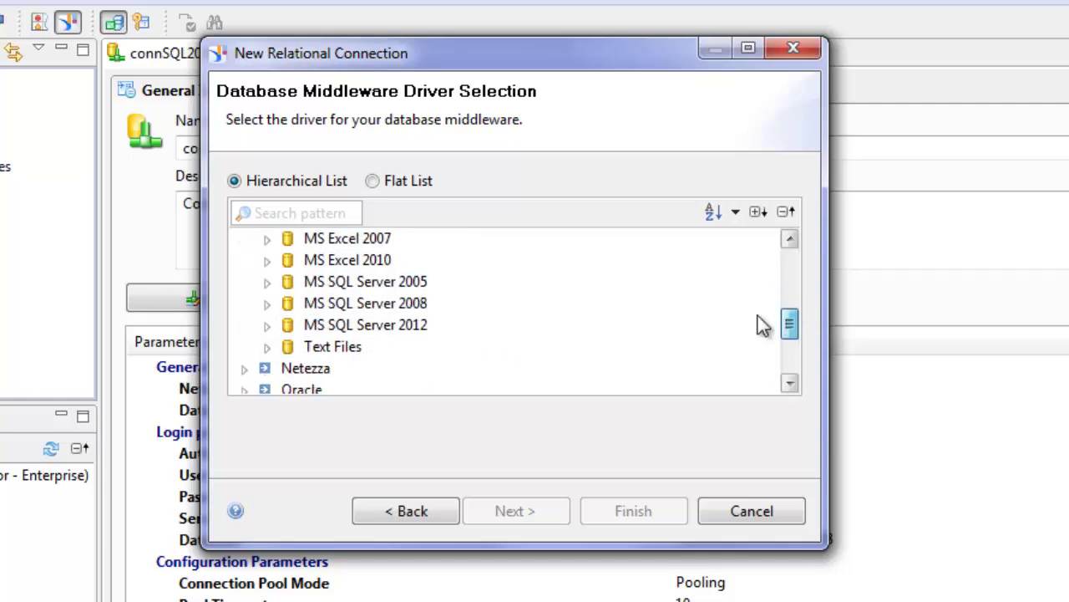
pyautogui.click(267, 282)
pyautogui.click(372, 347)
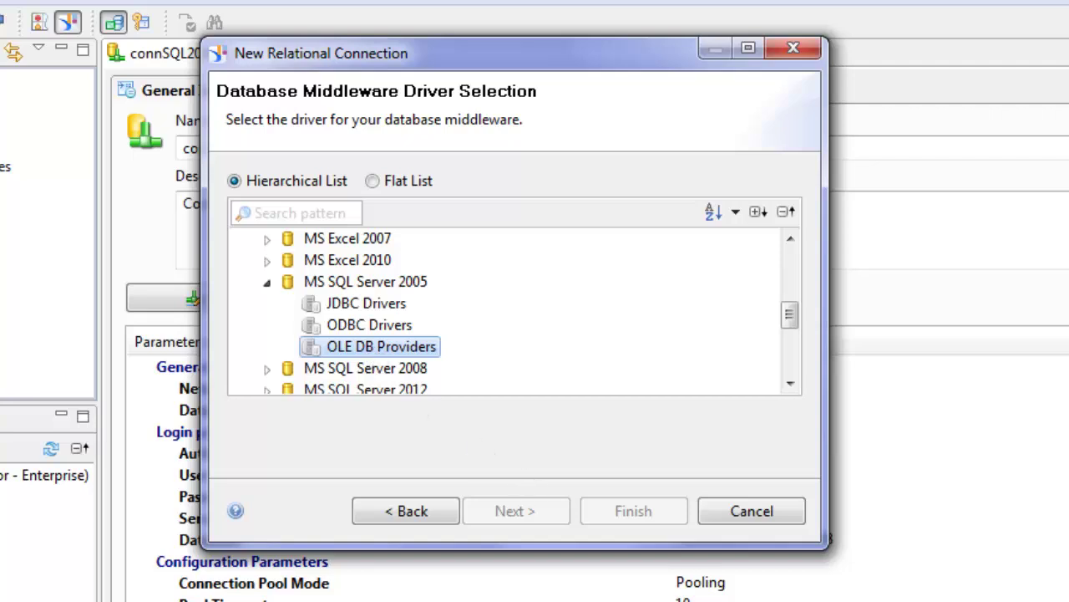
pyautogui.click(518, 509)
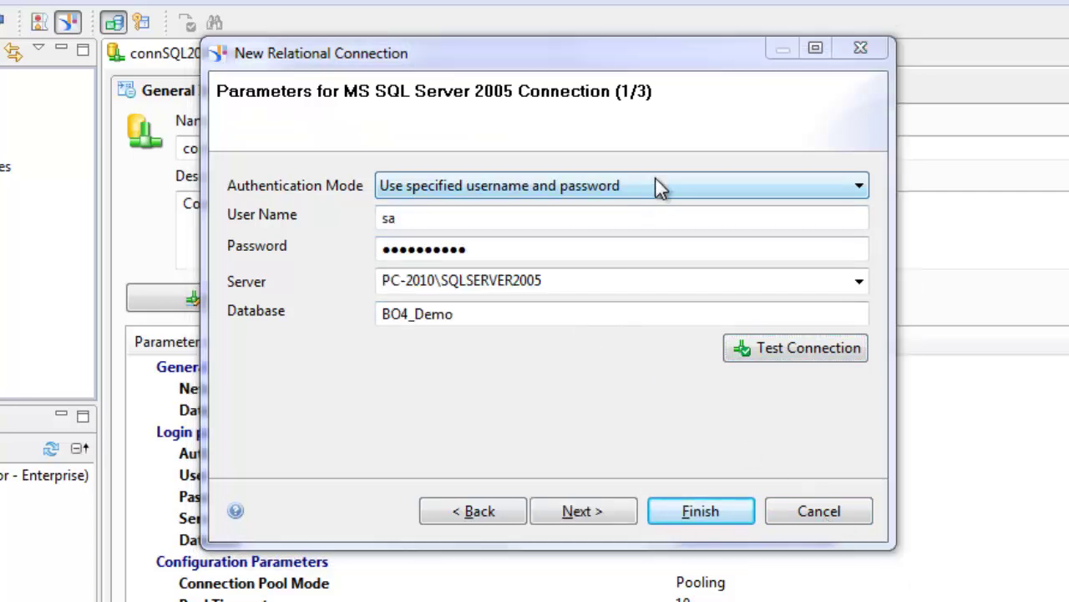
# - Check server PC-2010\SQLSERVER2005 and database BO4_Demo in the connection parameters and finish creating the SQL Server 2005 connection
pyautogui.doubleClick(610, 280)
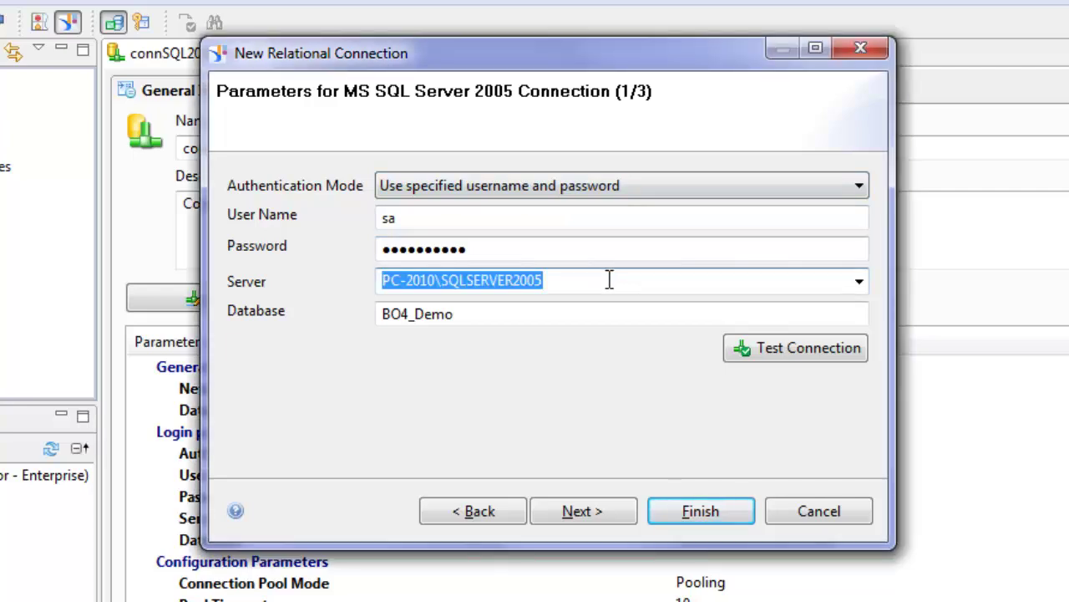
pyautogui.click(510, 316)
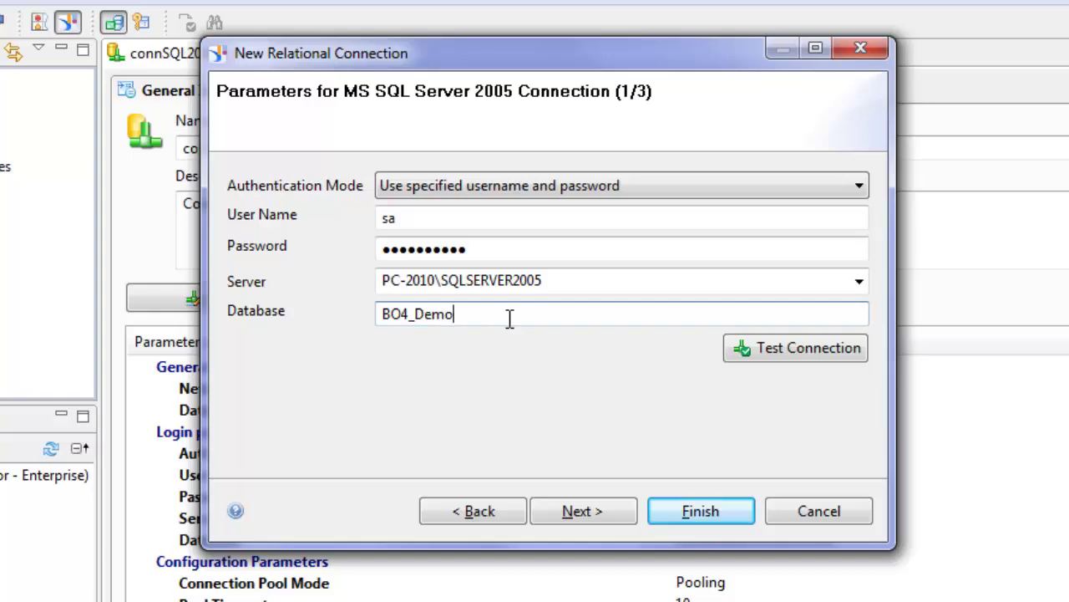
pyautogui.click(708, 514)
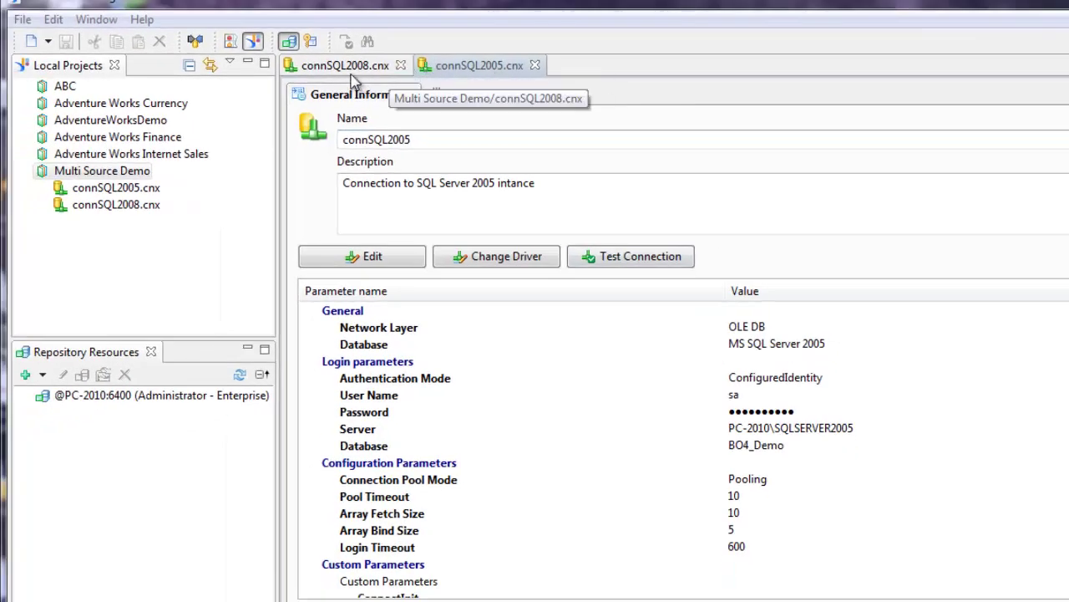
pyautogui.click(123, 185)
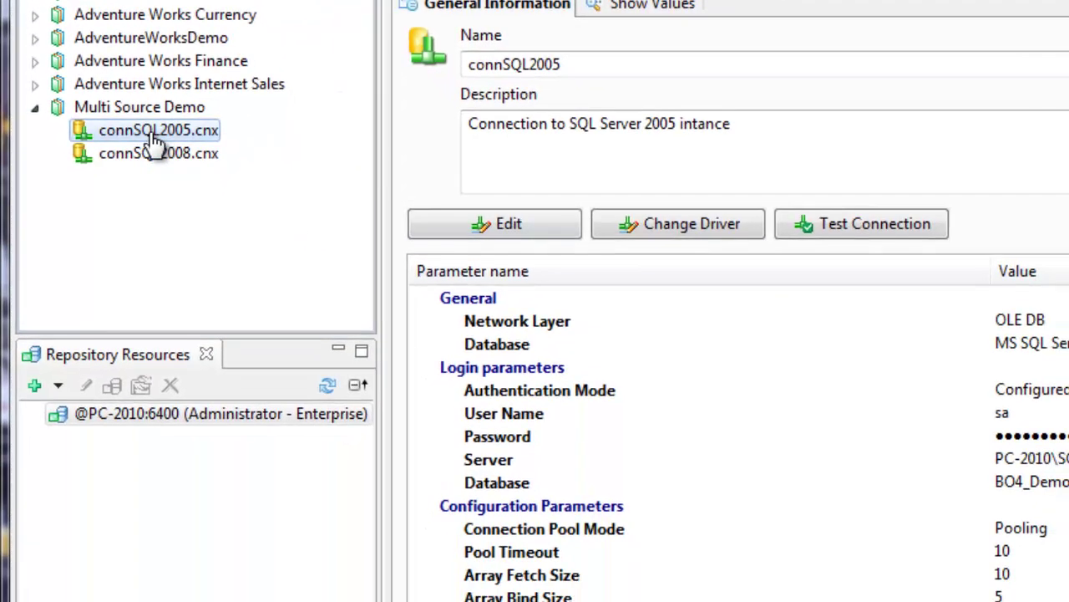
pyautogui.rightClick(154, 142)
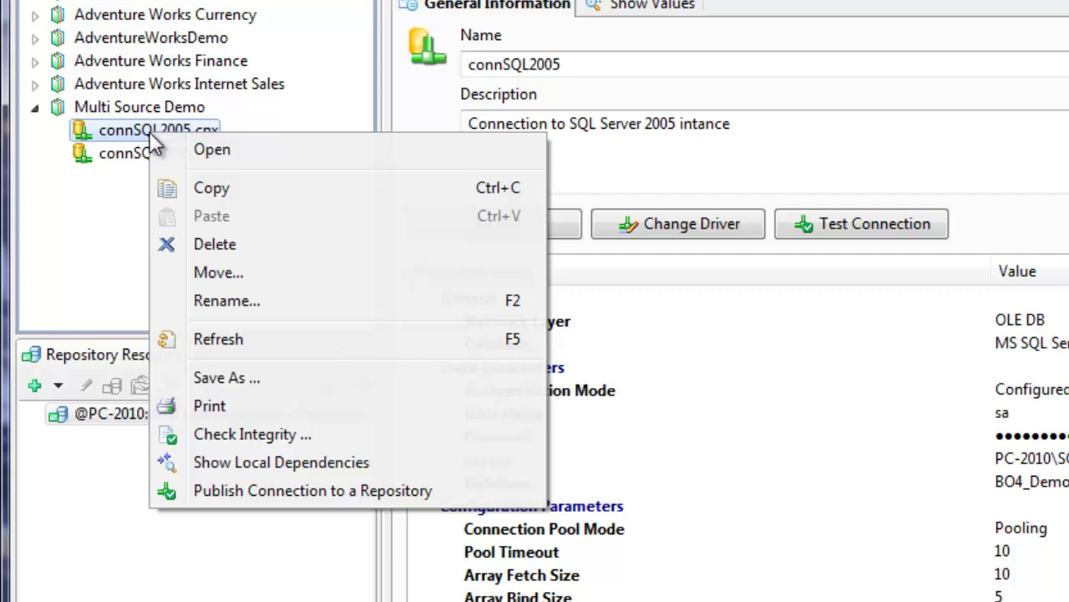
pyautogui.click(338, 491)
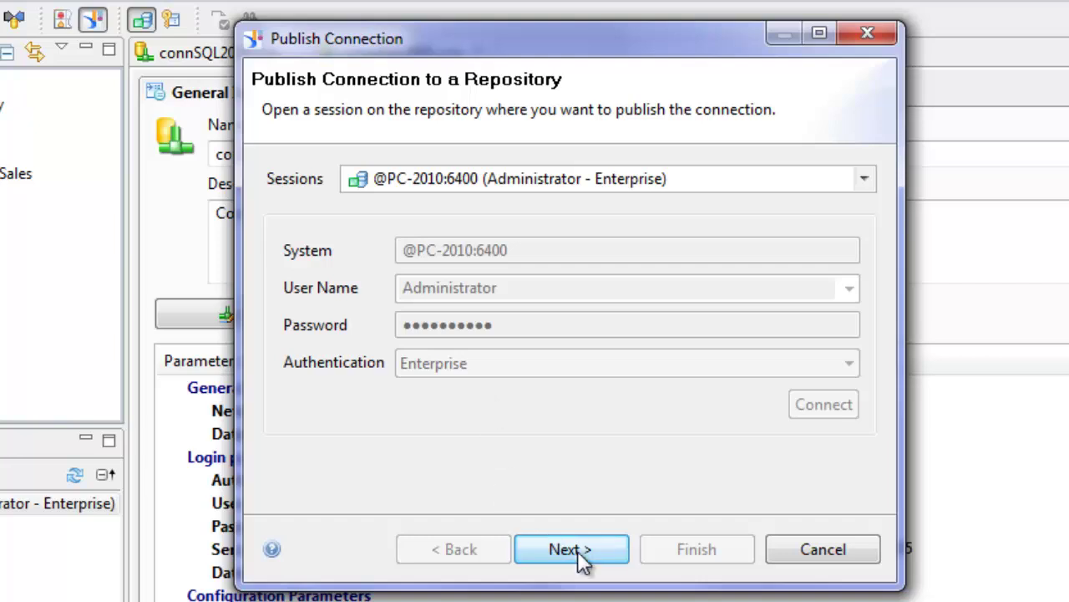
pyautogui.click(577, 552)
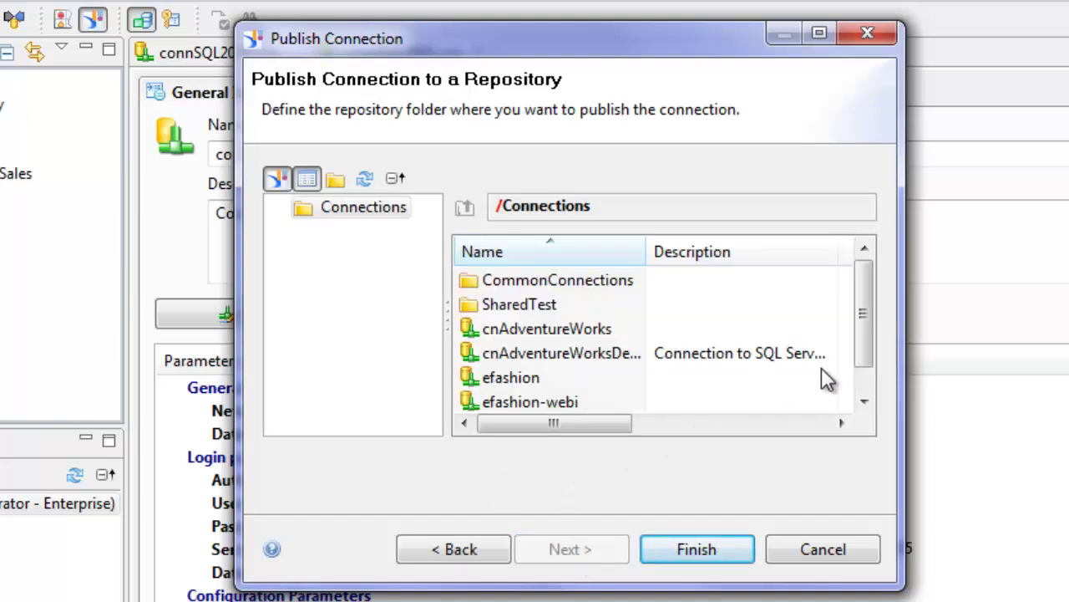
pyautogui.moveTo(865, 287)
pyautogui.mouseDown()
pyautogui.moveTo(881, 354)
pyautogui.moveTo(871, 288)
pyautogui.mouseUp()
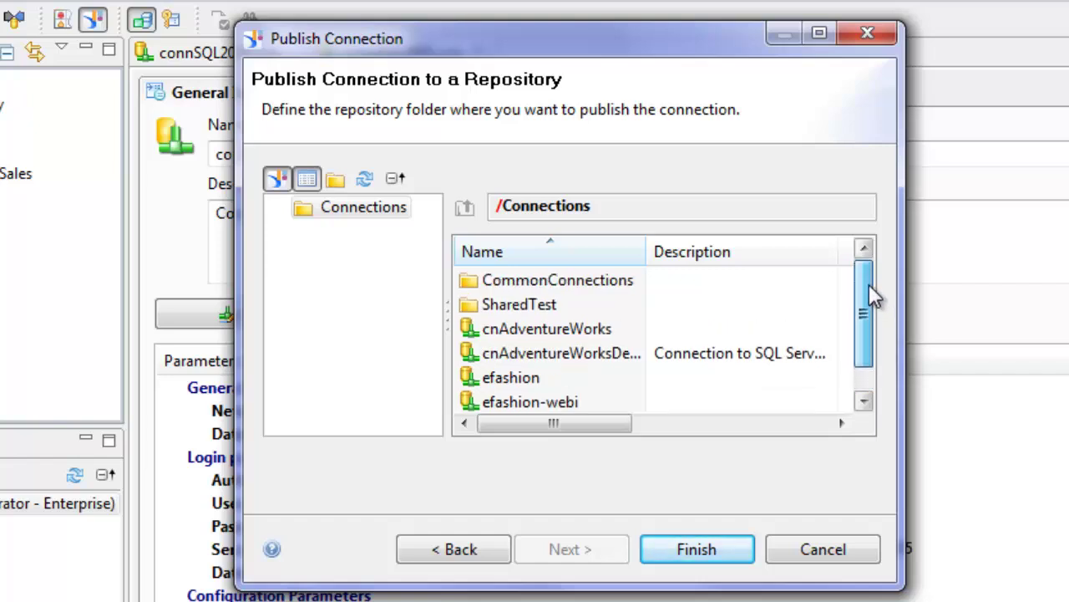
pyautogui.click(704, 551)
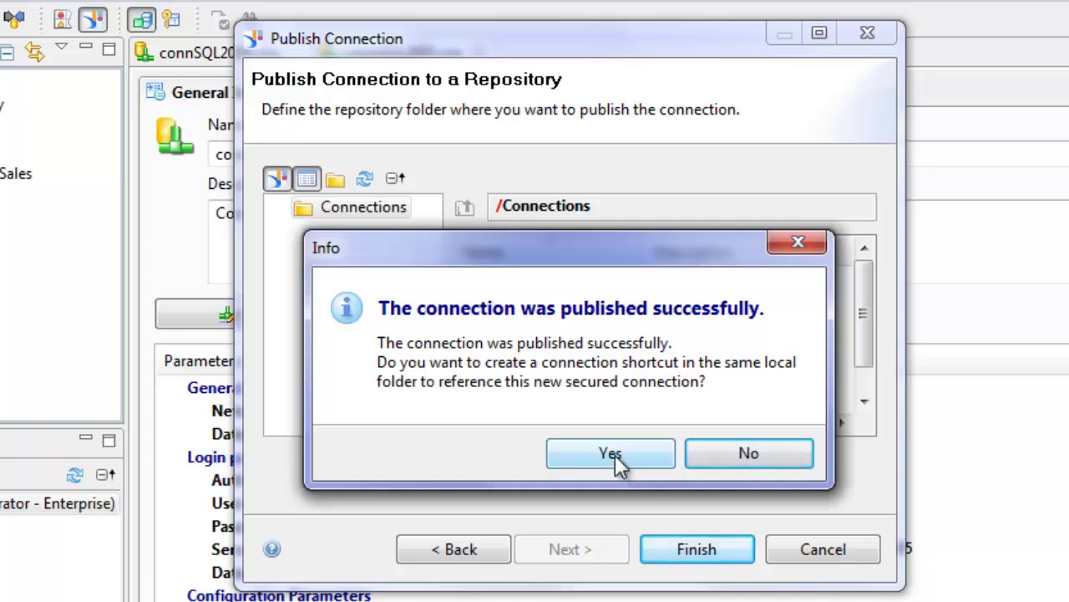
pyautogui.click(615, 457)
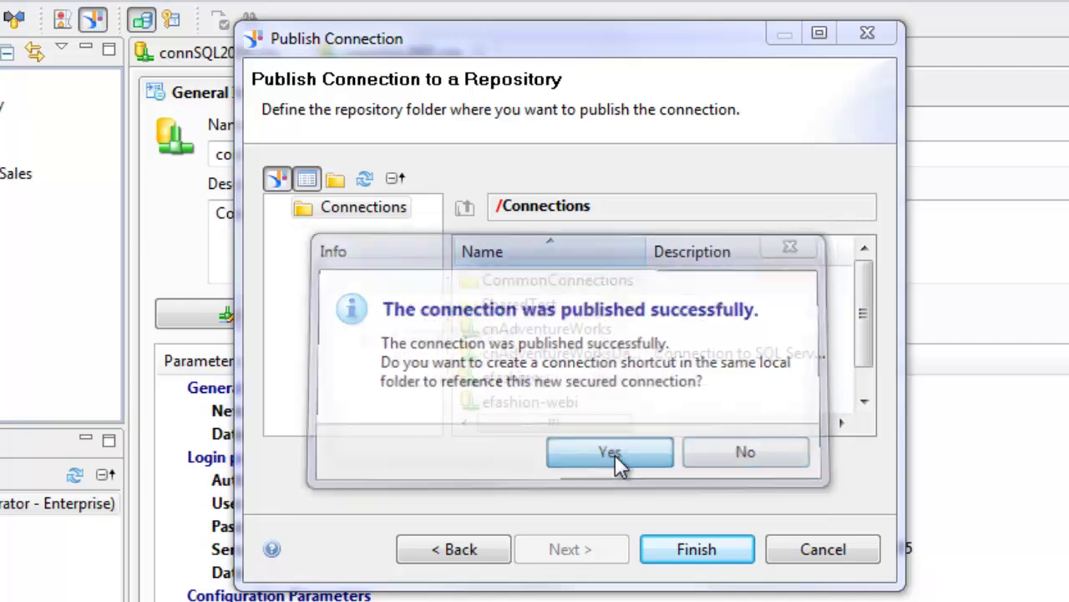
pyautogui.click(765, 440)
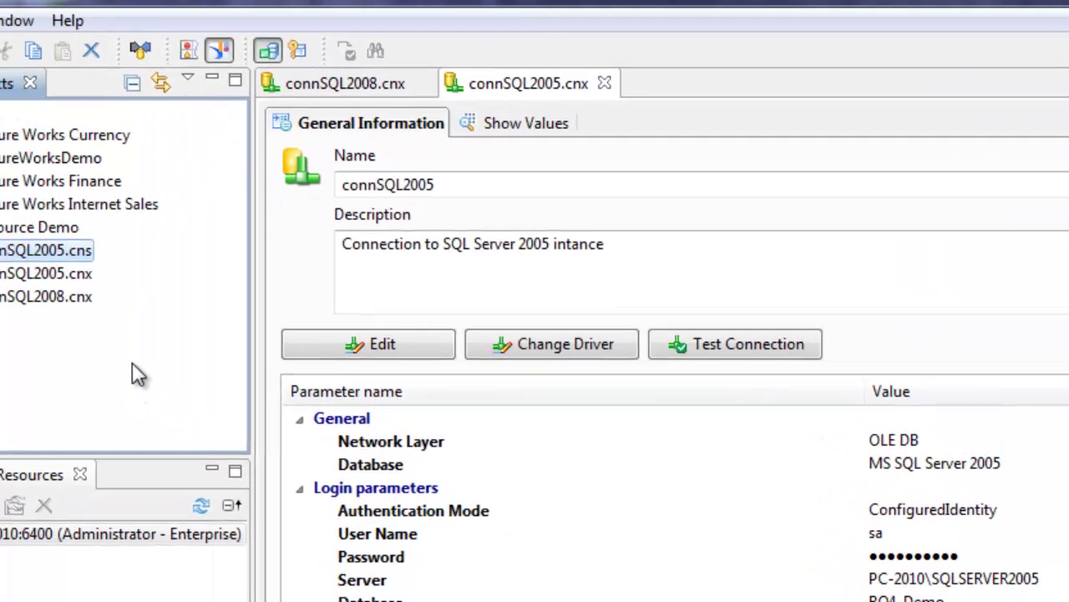
# - Publish connSQL2008.cnx to the repository's Connections folder and create its connection shortcut in the same local project
pyautogui.click(171, 330)
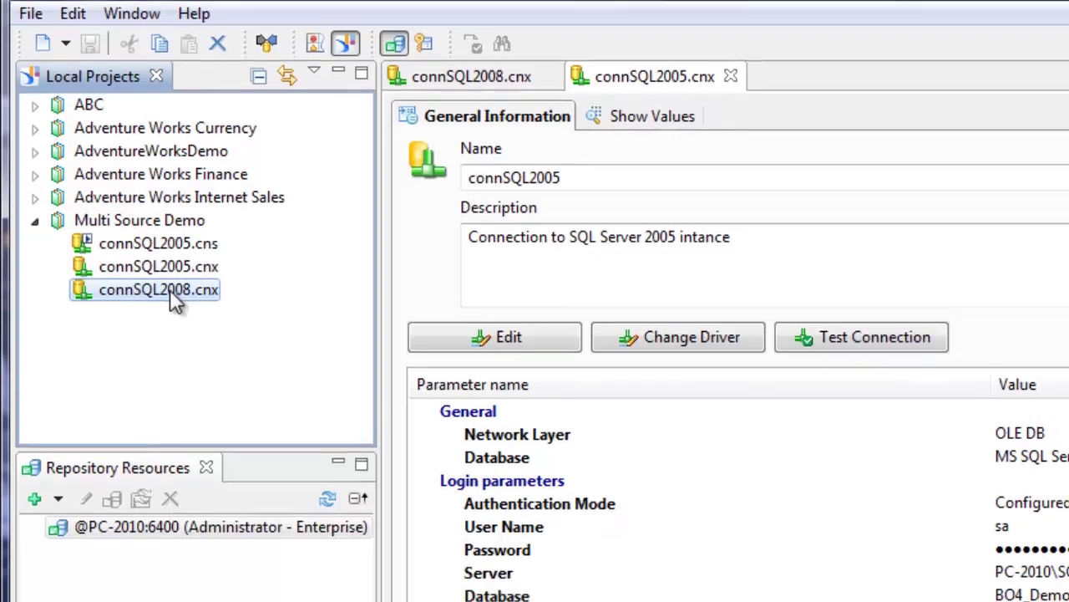
pyautogui.rightClick(174, 331)
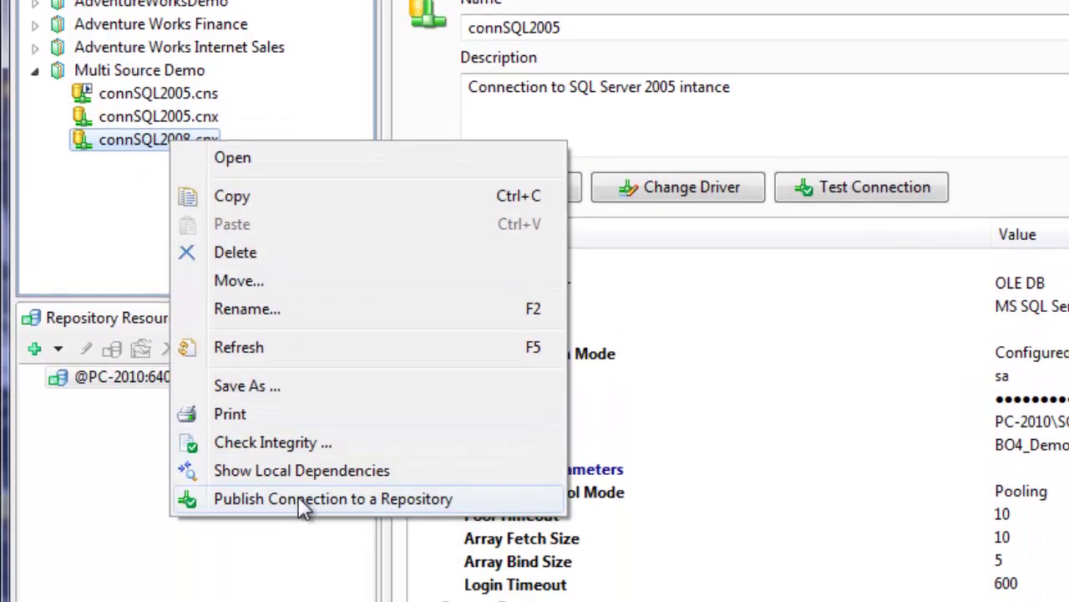
pyautogui.click(306, 505)
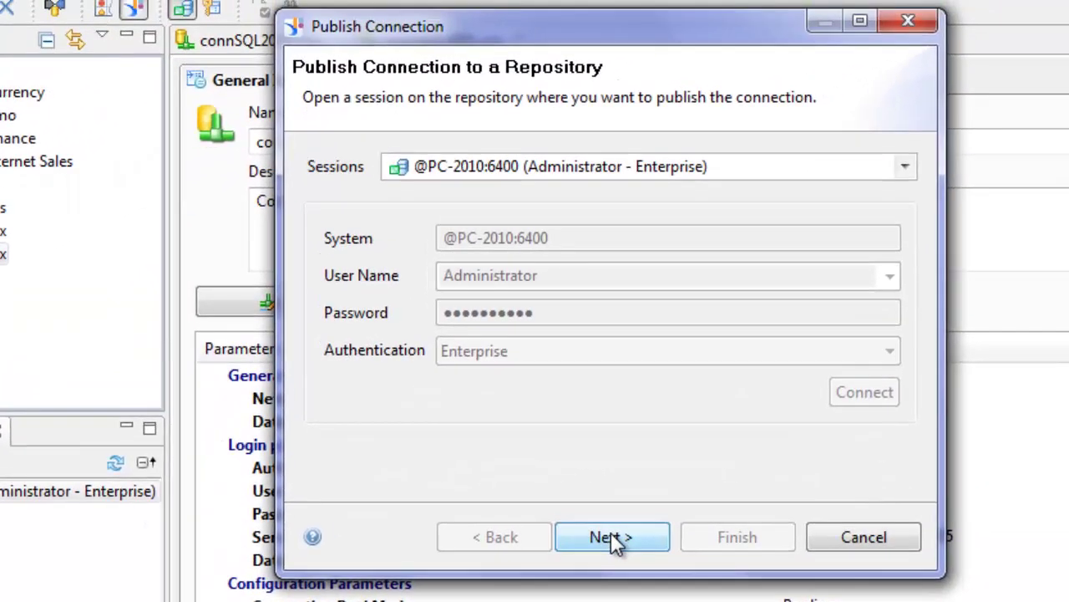
pyautogui.click(613, 538)
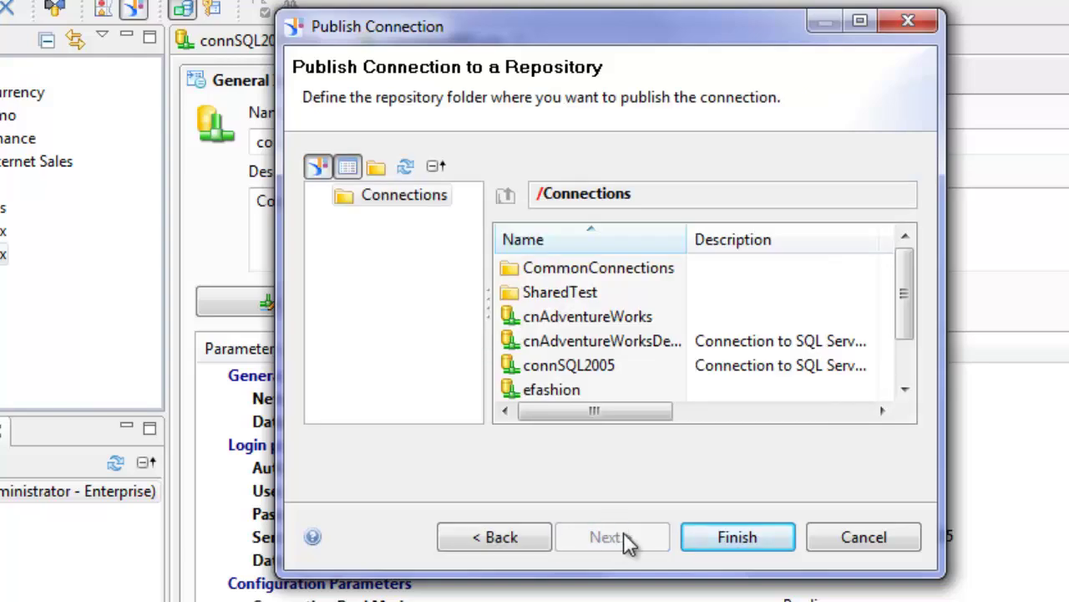
pyautogui.click(762, 538)
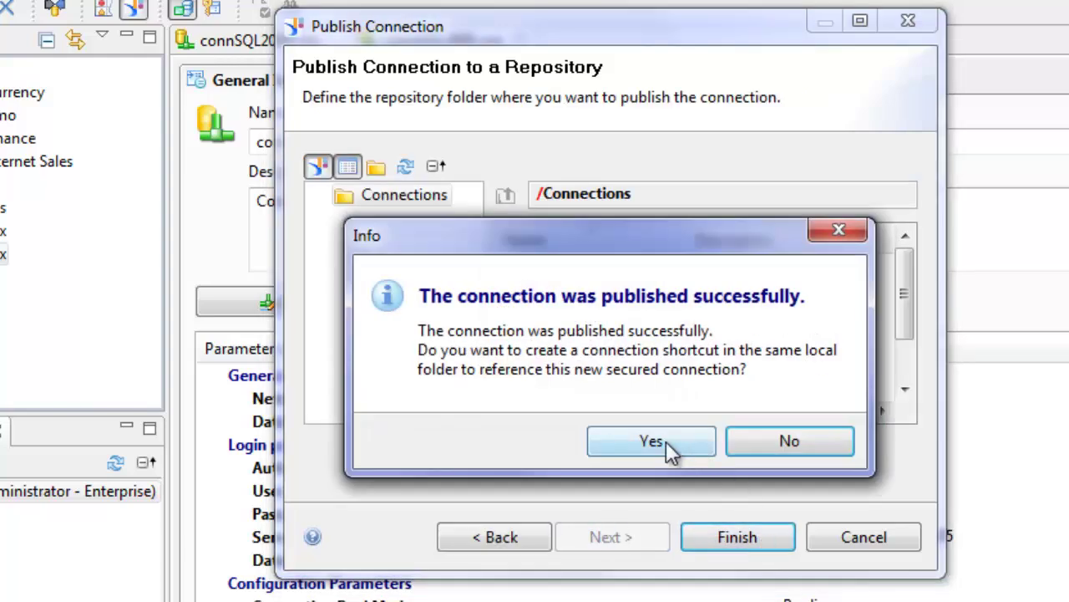
pyautogui.click(654, 441)
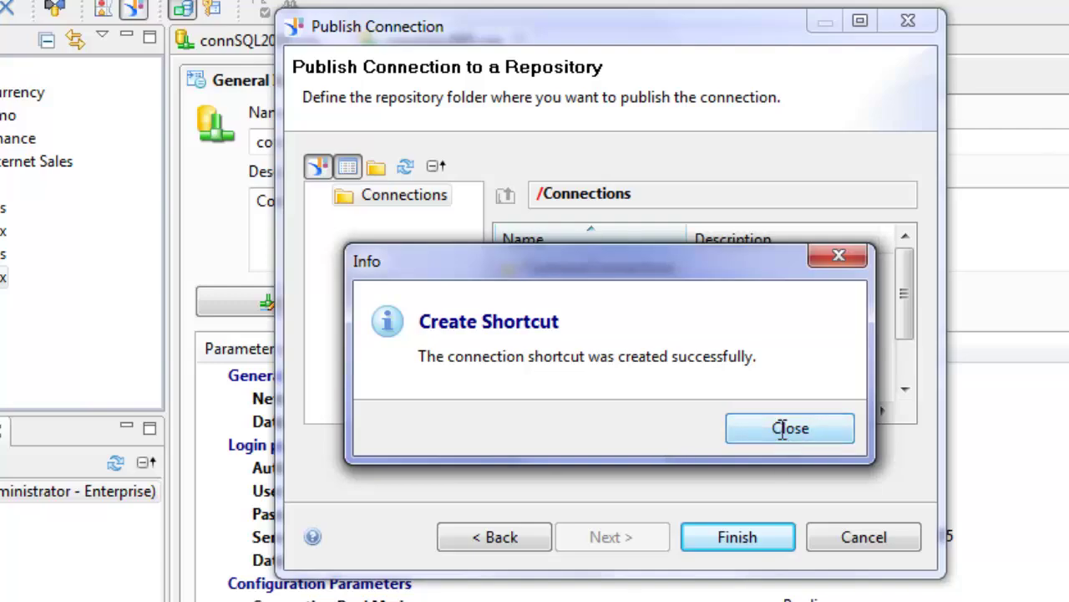
pyautogui.click(788, 430)
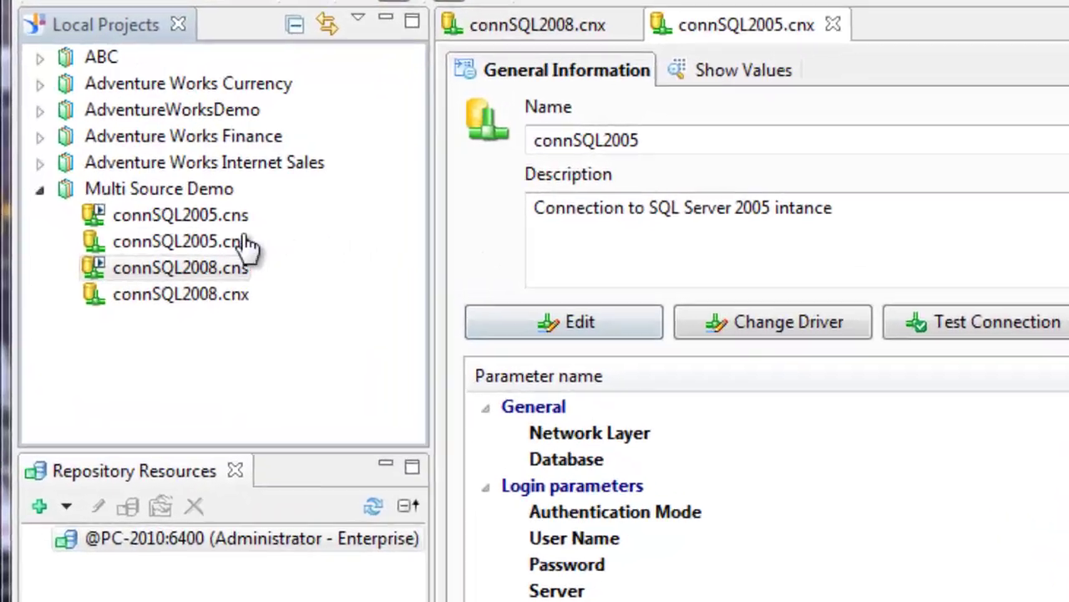
# - Delete the local connections connSQL2005.cnx and connSQL2008.cnx from the Multi Source Demo project
pyautogui.click(138, 198)
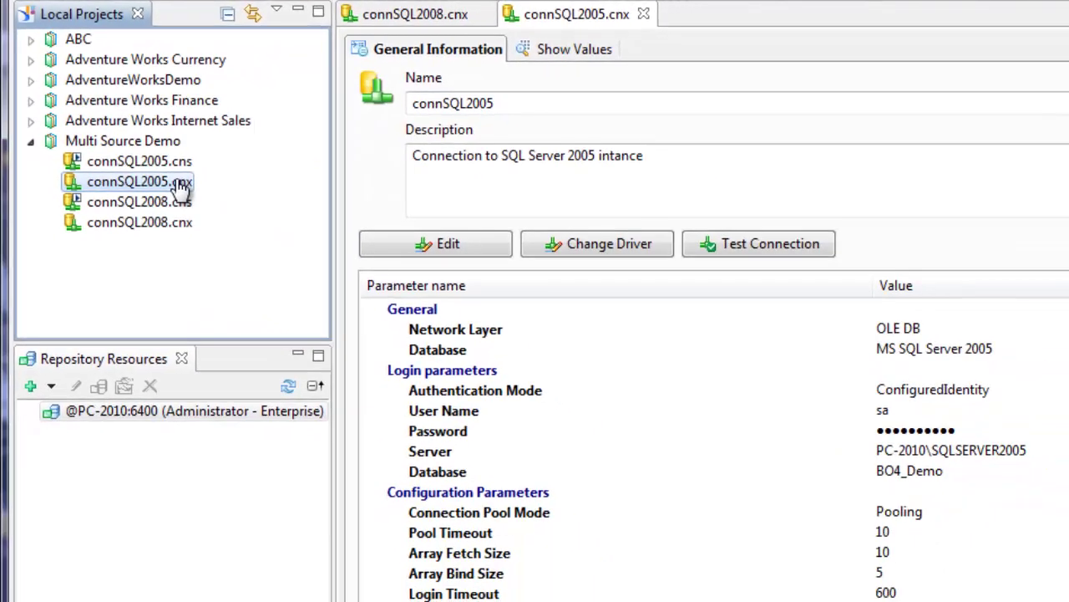
pyautogui.rightClick(180, 185)
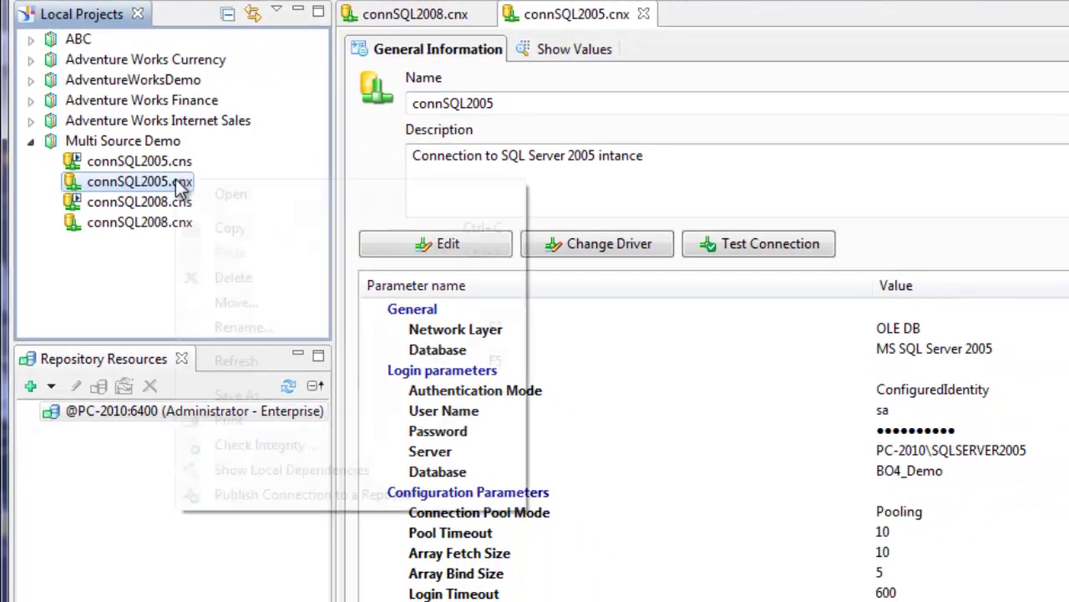
pyautogui.click(239, 276)
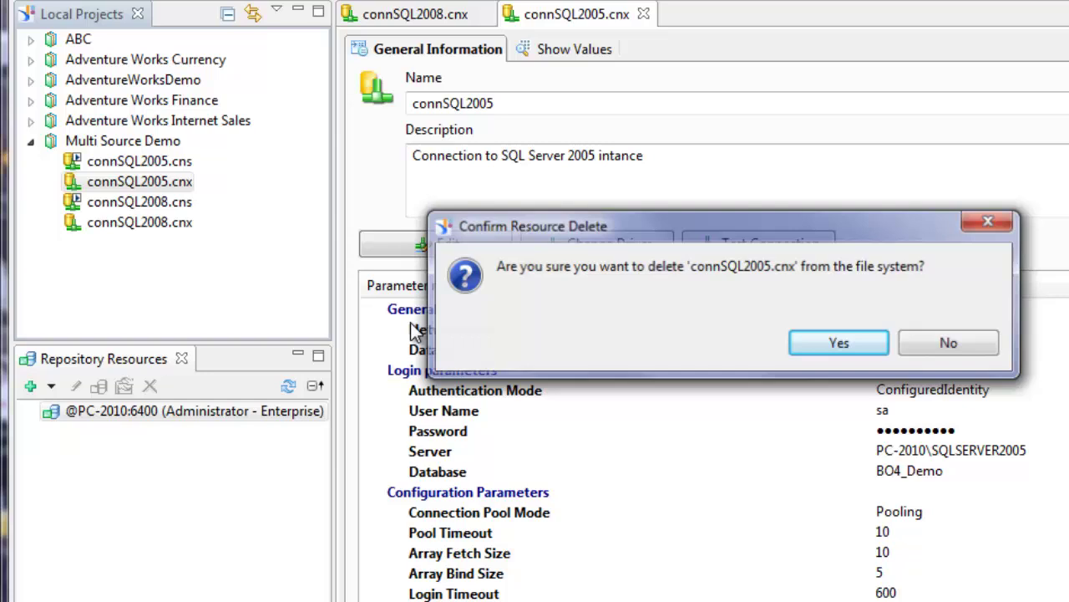
pyautogui.click(837, 346)
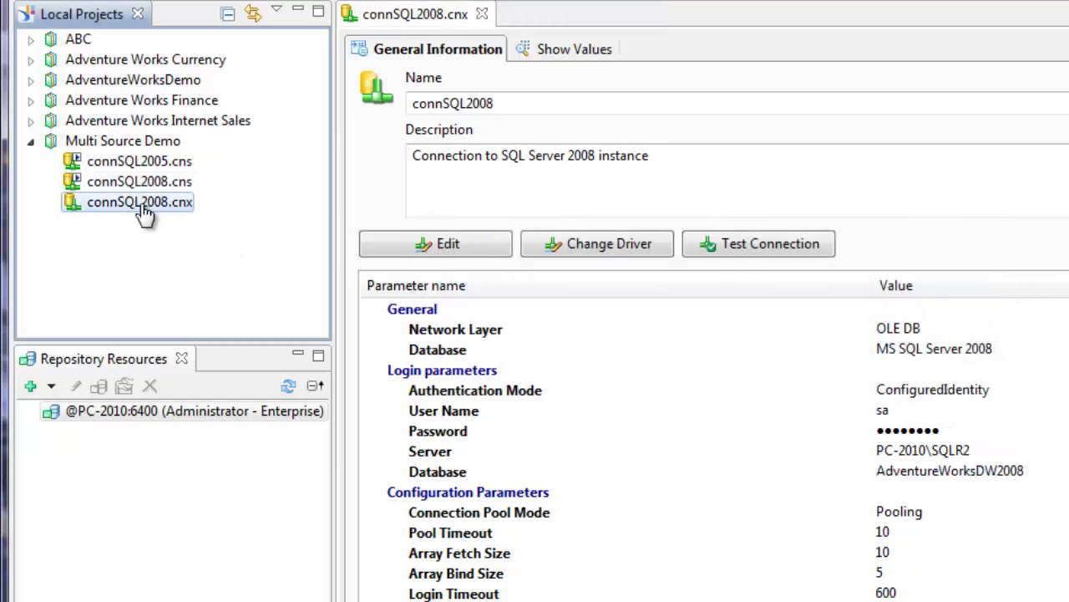
pyautogui.rightClick(144, 214)
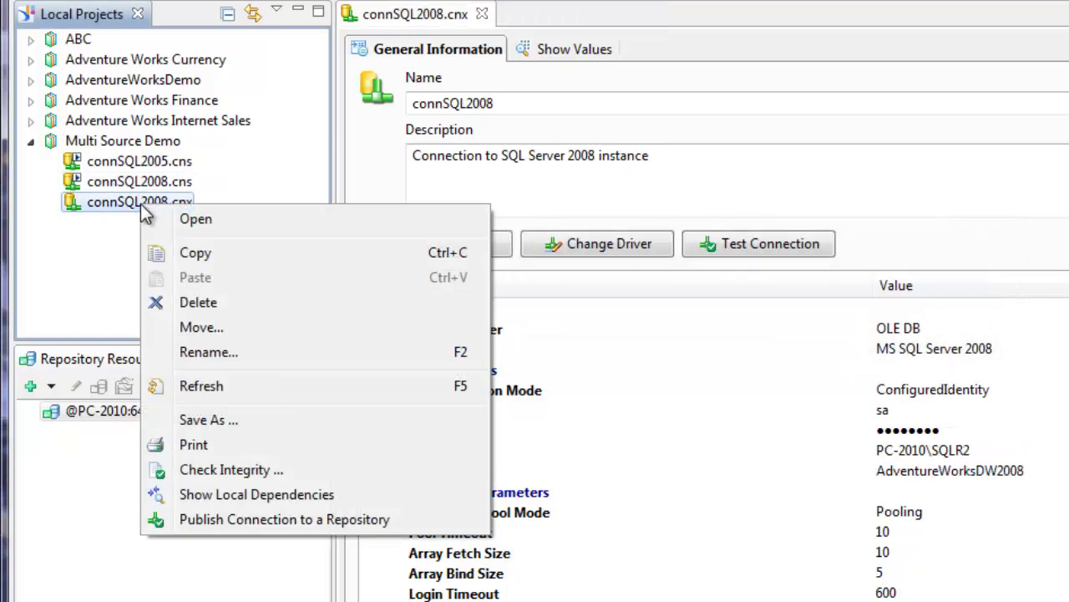
pyautogui.click(201, 303)
pyautogui.click(810, 347)
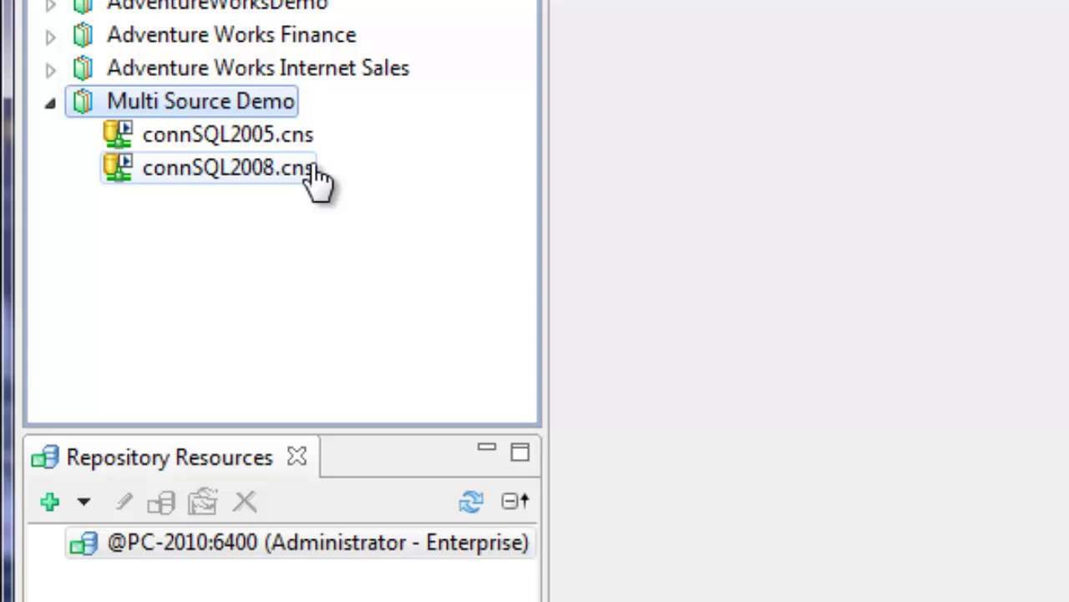
# - Start a data foundation in the Multi Source Demo project named dfMultiSourceDemo, described as "Data Foundation for the Multi-Source Universe Demo"
pyautogui.rightClick(269, 102)
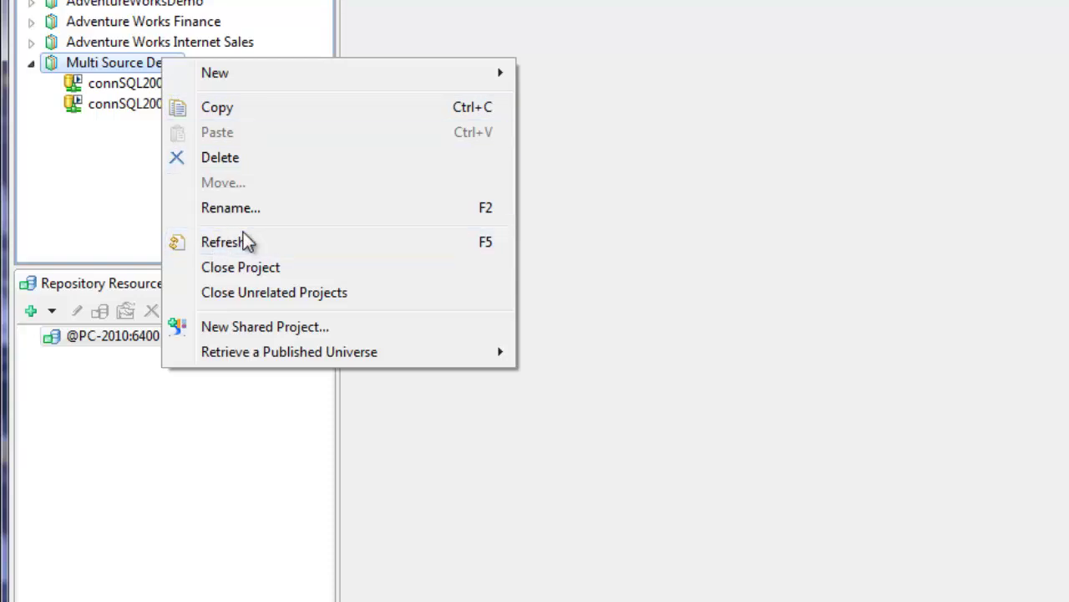
pyautogui.moveTo(223, 73)
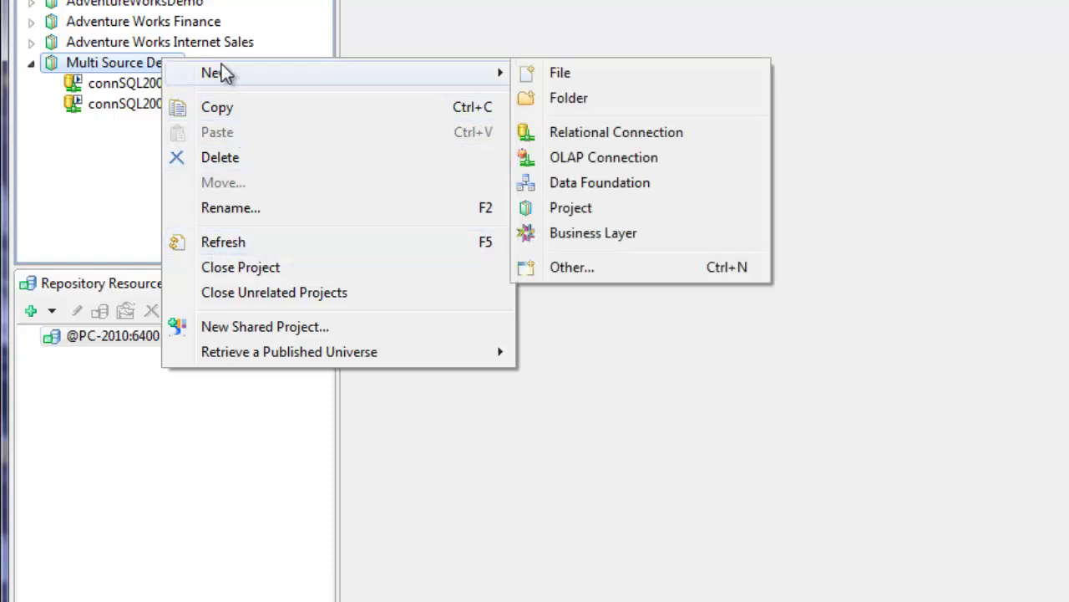
pyautogui.click(601, 186)
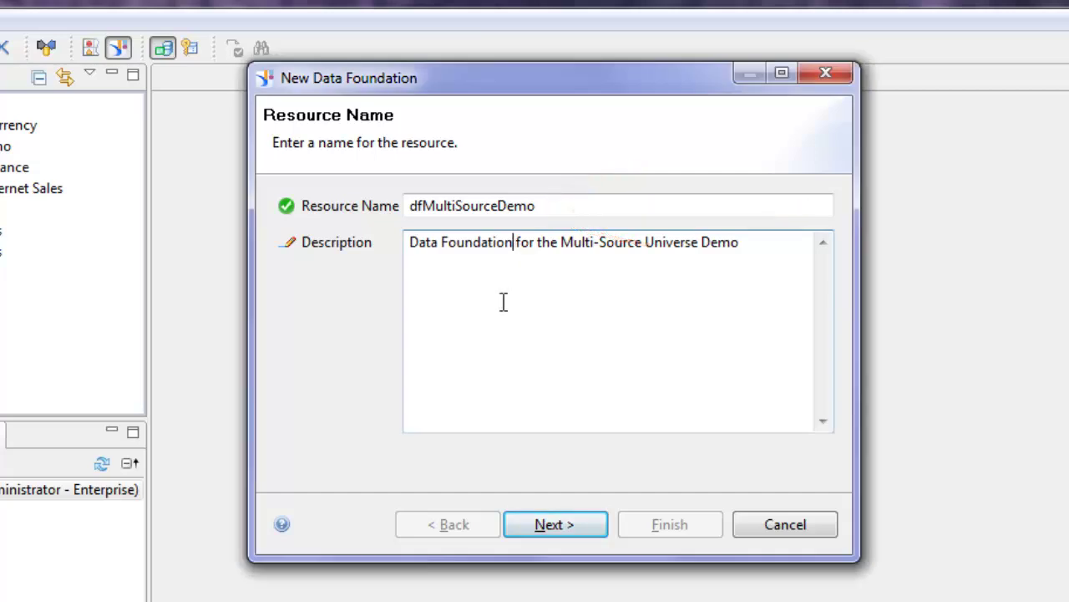
pyautogui.click(545, 525)
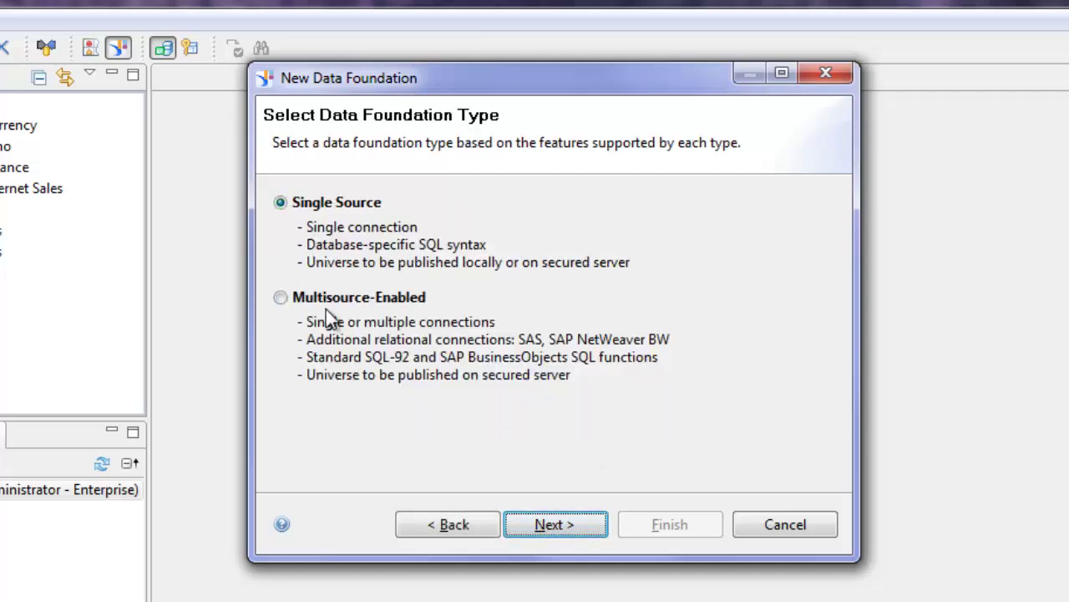
pyautogui.click(282, 299)
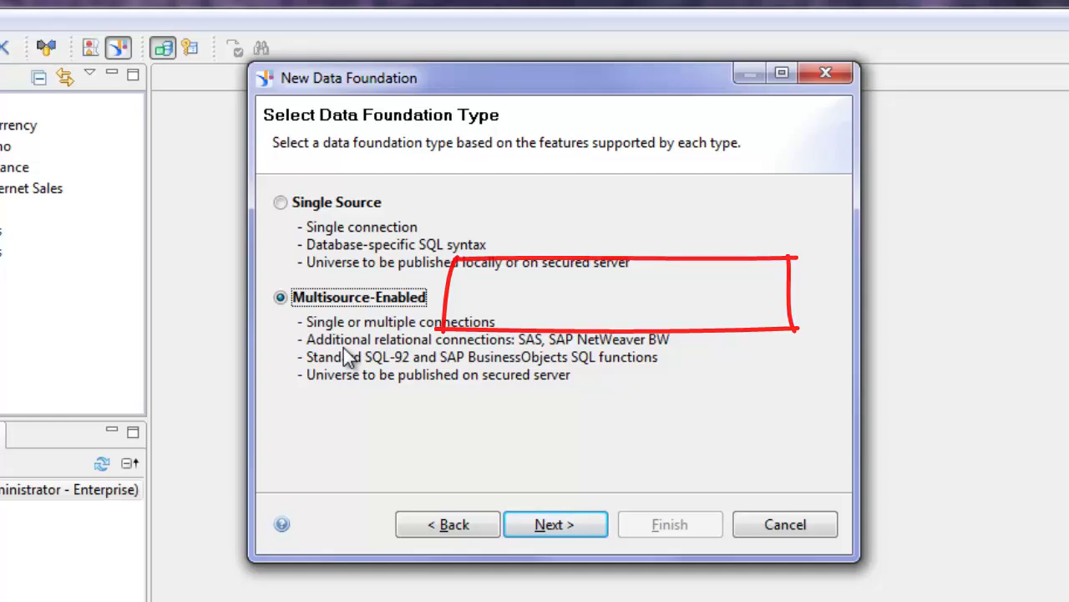
pyautogui.click(563, 525)
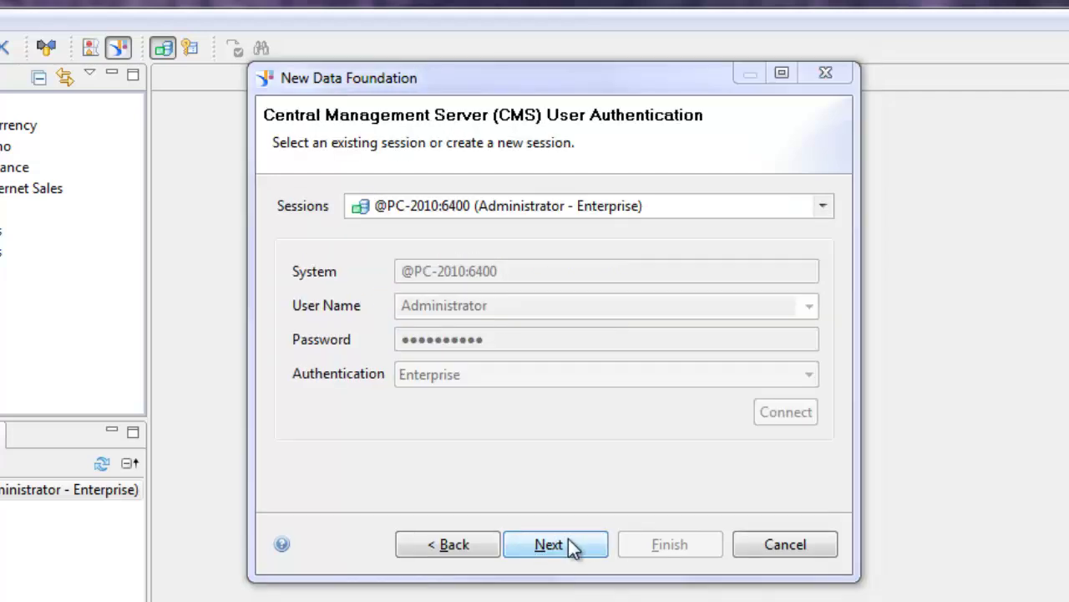
pyautogui.click(569, 544)
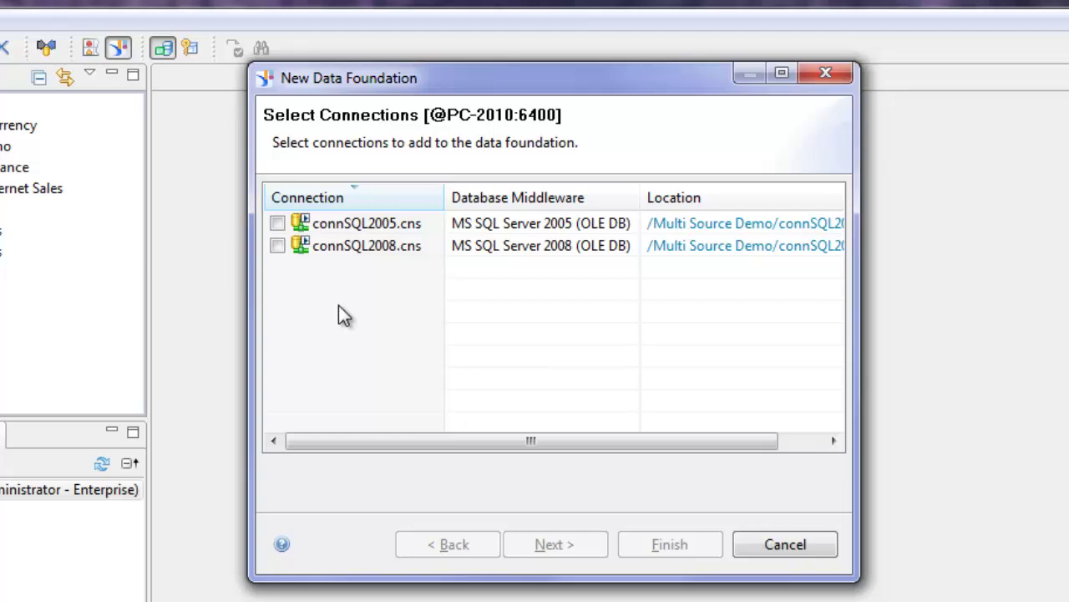
pyautogui.click(276, 224)
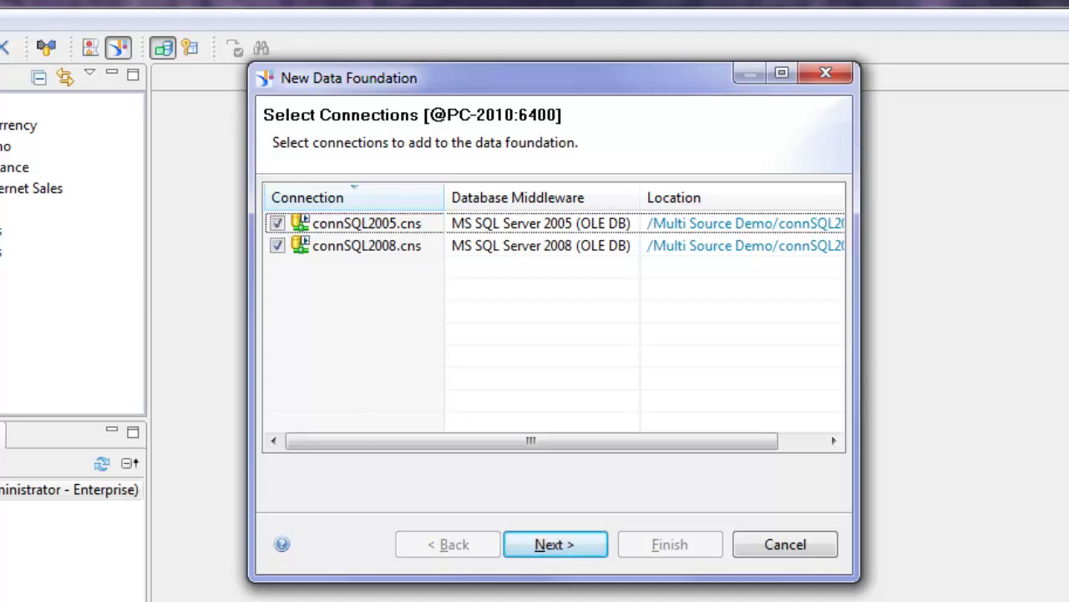
pyautogui.click(553, 540)
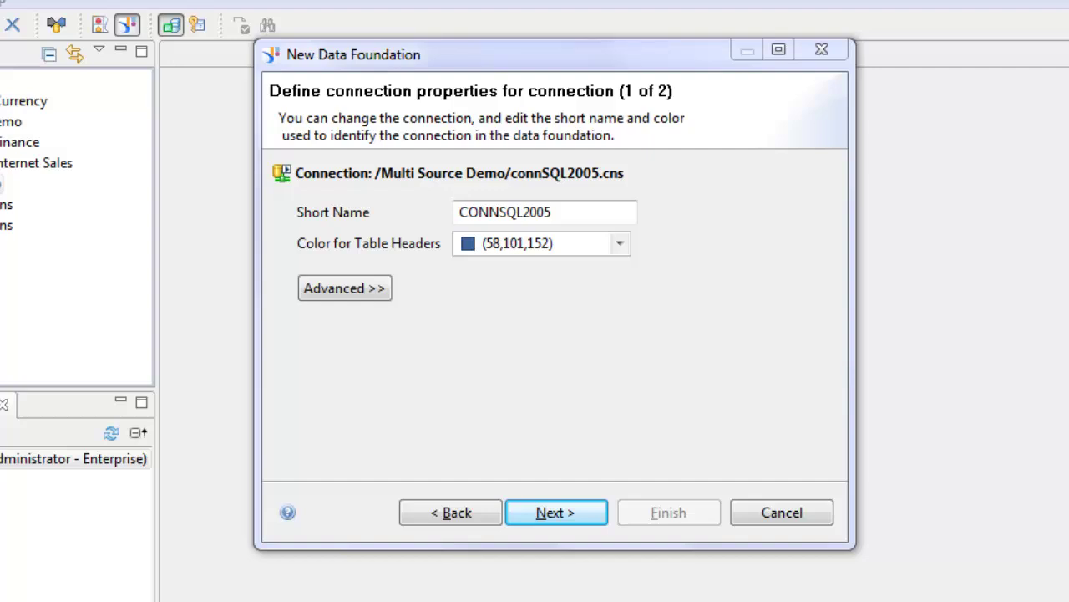
# - Keep the default short names and table header colors for both connections and finish creating the data foundation
pyautogui.click(621, 245)
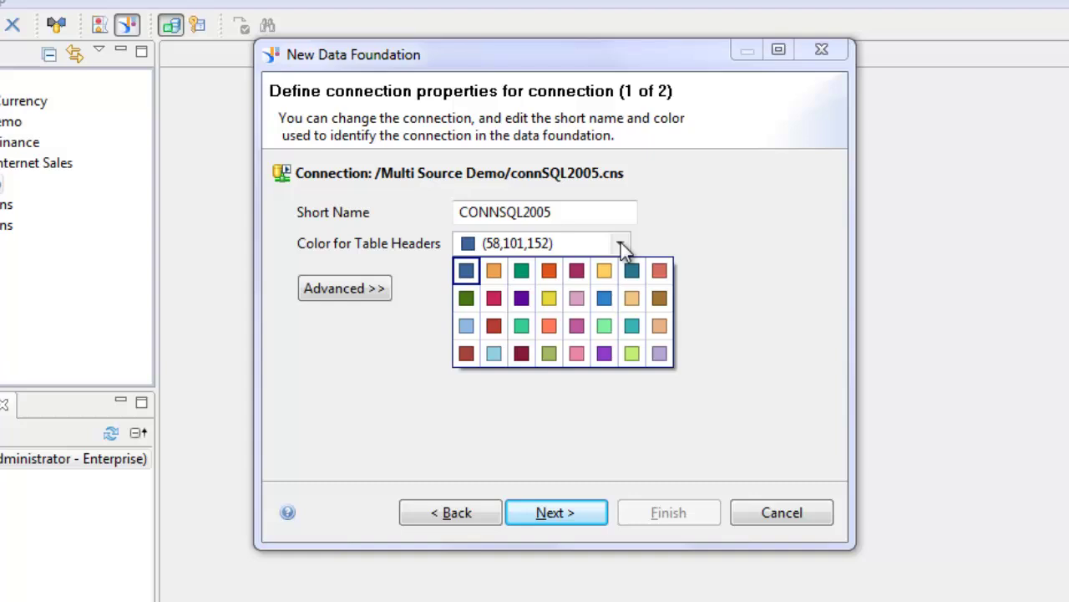
pyautogui.click(621, 244)
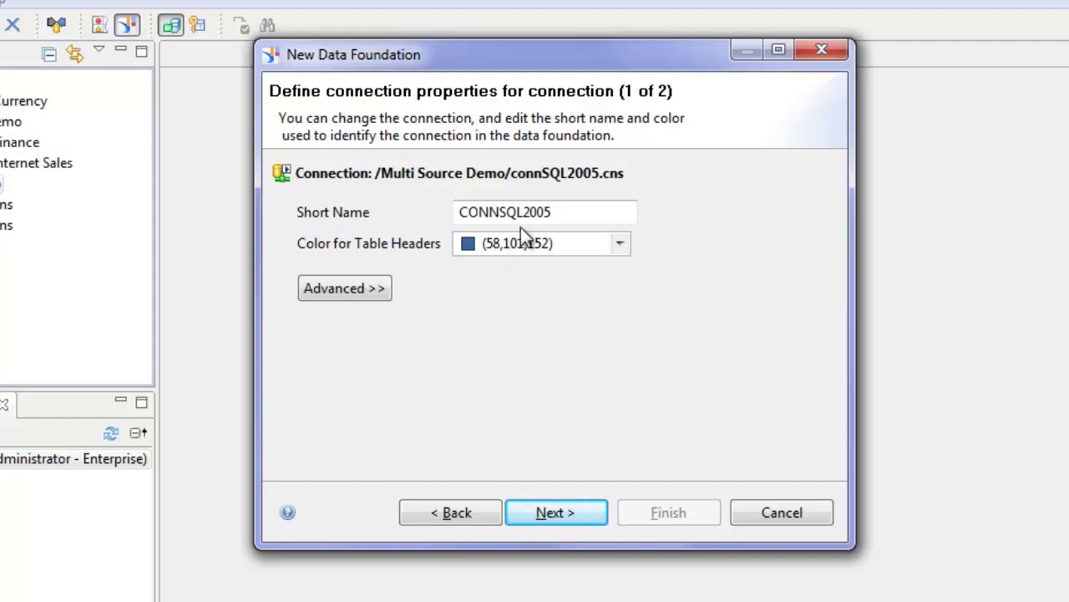
pyautogui.click(568, 516)
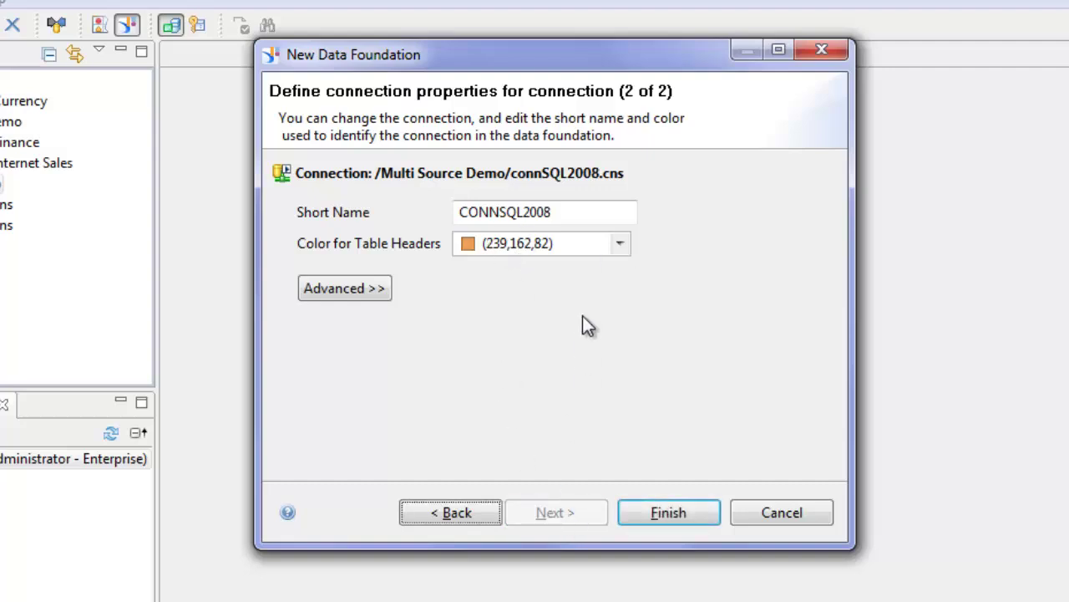
pyautogui.click(621, 245)
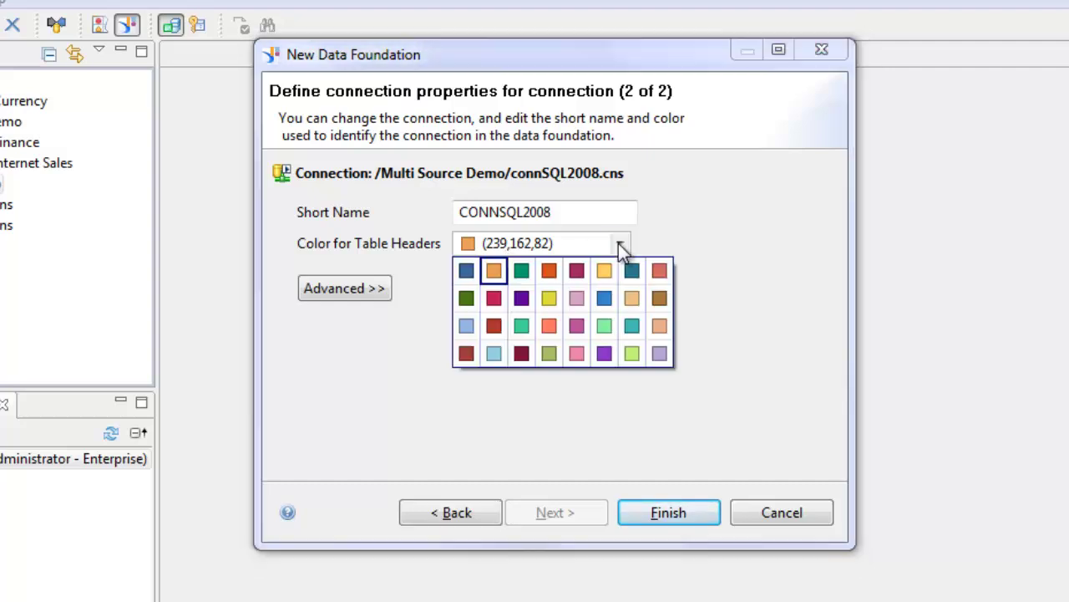
pyautogui.click(621, 245)
pyautogui.click(671, 508)
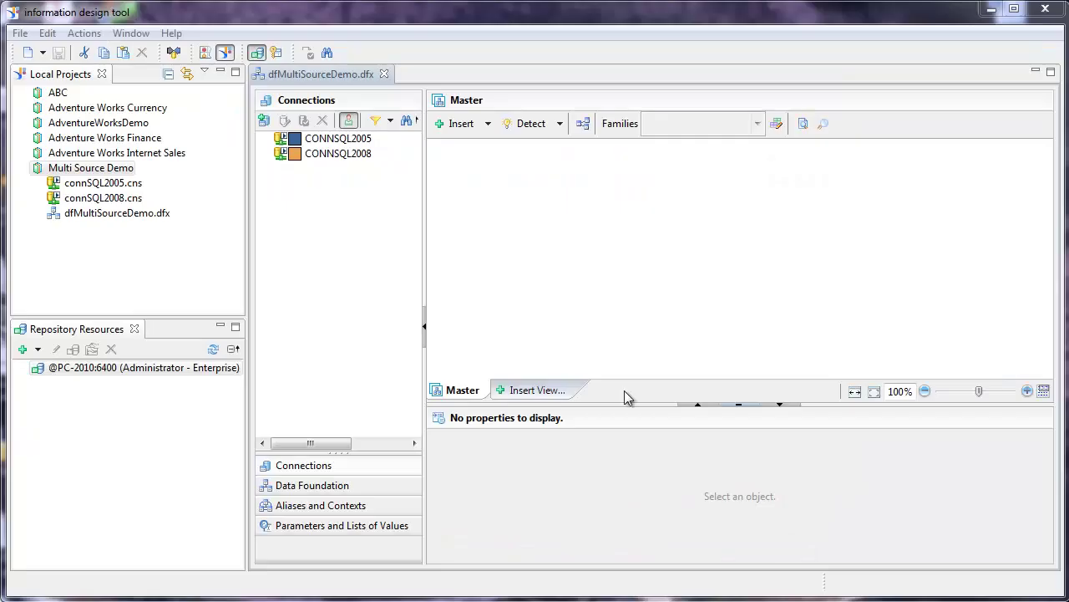
# - Insert the FactFinance table from CONNSQL2005's BO4_Demo.dbo schema into the middle of the Master view
pyautogui.click(265, 139)
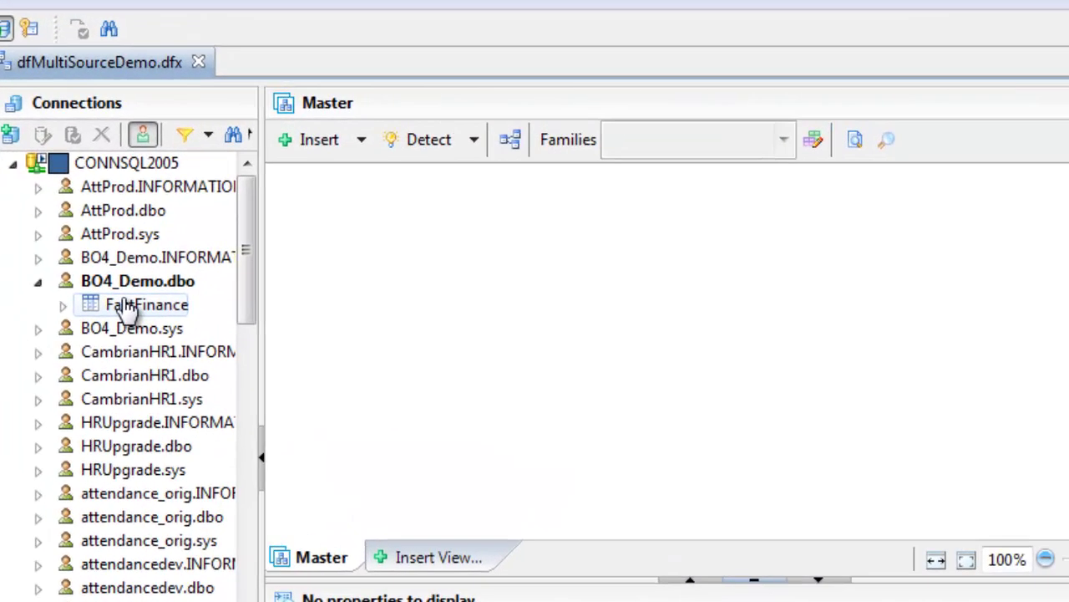
pyautogui.click(125, 305)
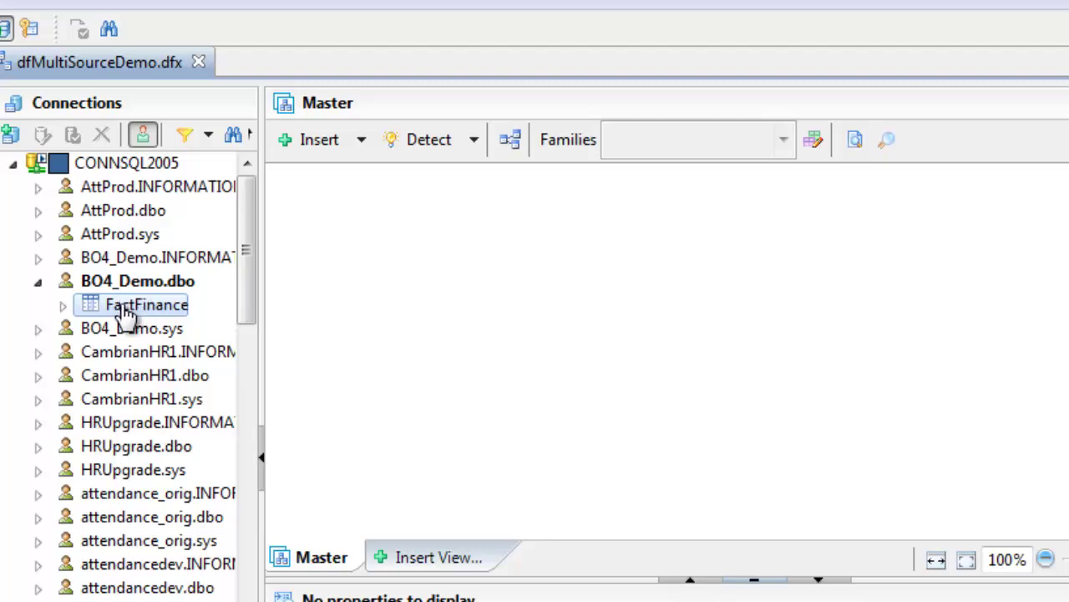
pyautogui.moveTo(142, 308); pyautogui.dragTo(683, 290)
pyautogui.moveTo(347, 201); pyautogui.dragTo(636, 241)
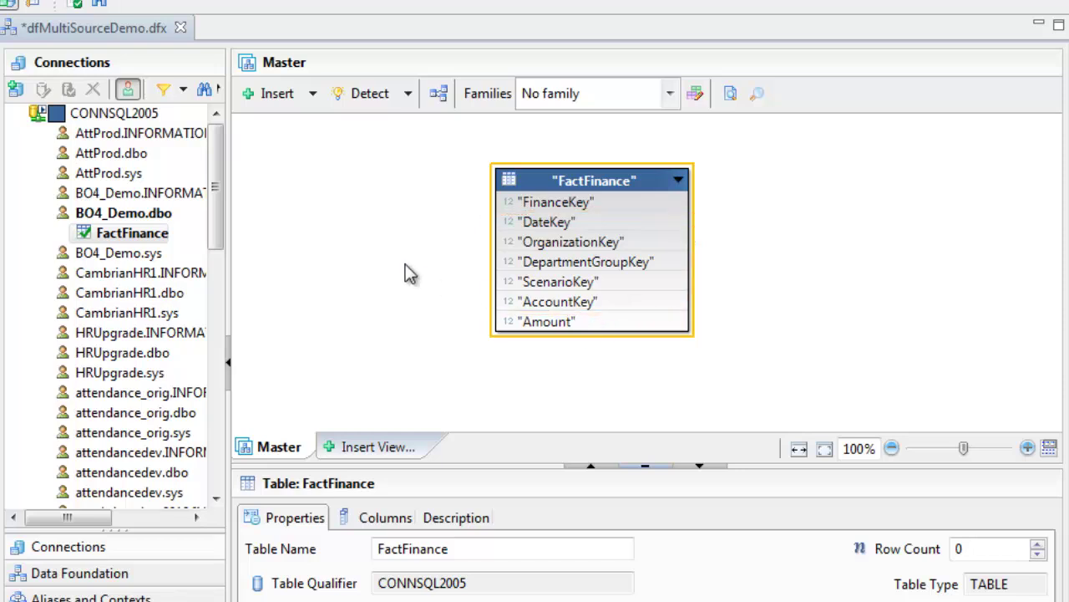
# - Insert the DimDate table from CONNSQL2008's AdventureWorksDW2008.dbo schema and place it to the left of FactFinance
pyautogui.click(19, 113)
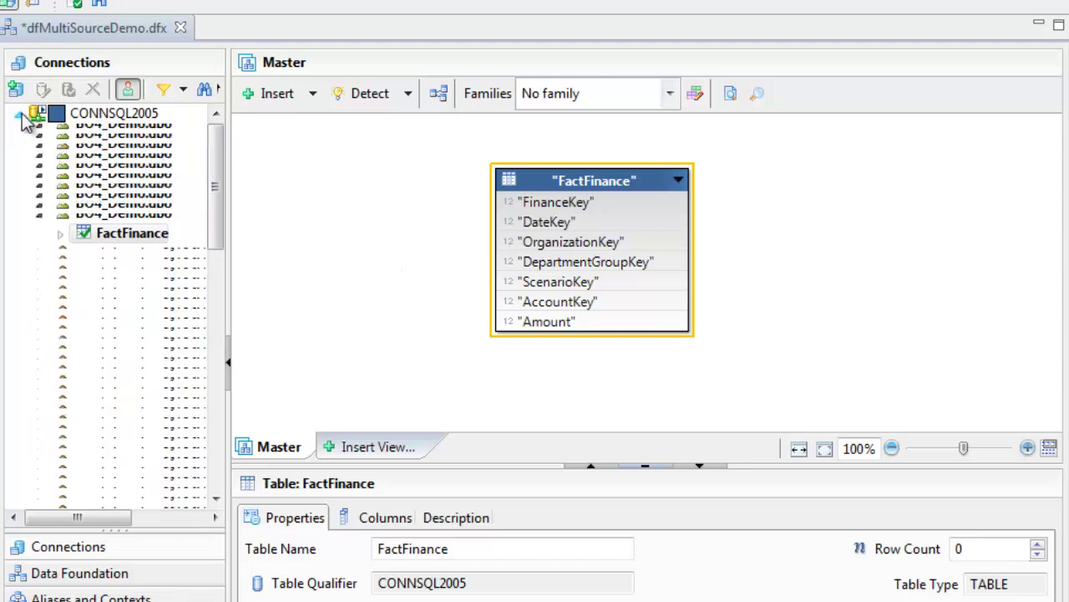
pyautogui.click(18, 133)
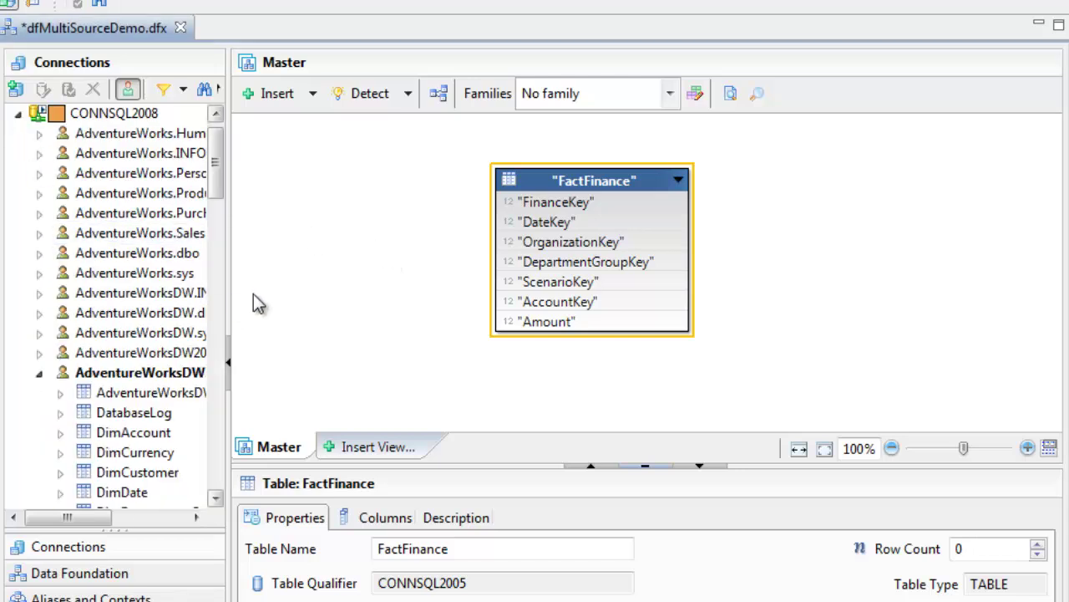
pyautogui.scroll(-3, 214, 209)
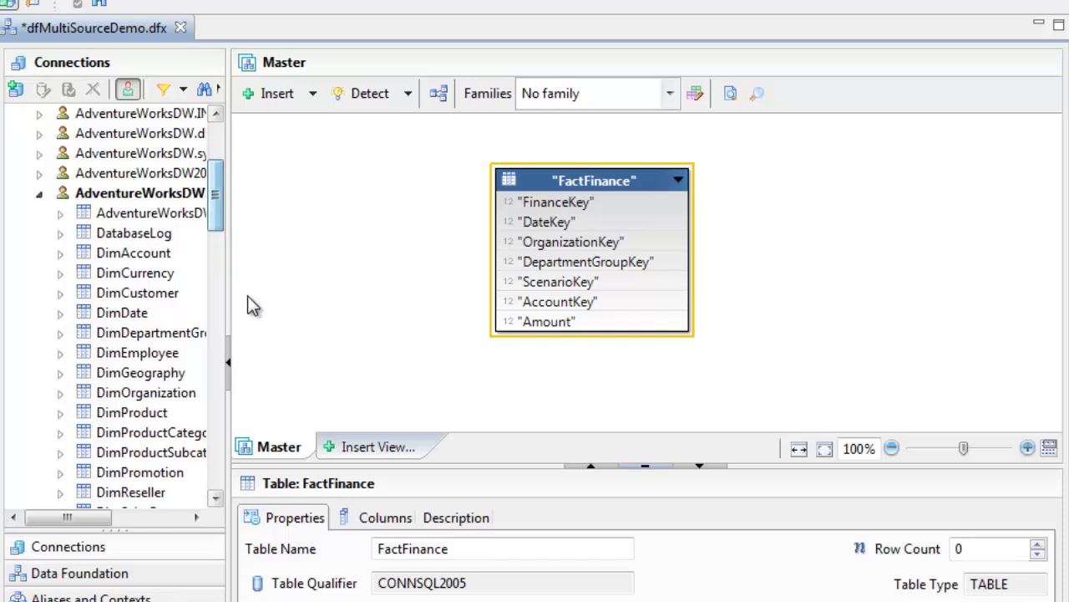
pyautogui.moveTo(232, 279); pyautogui.dragTo(252, 280)
pyautogui.scroll(-1, 237, 209)
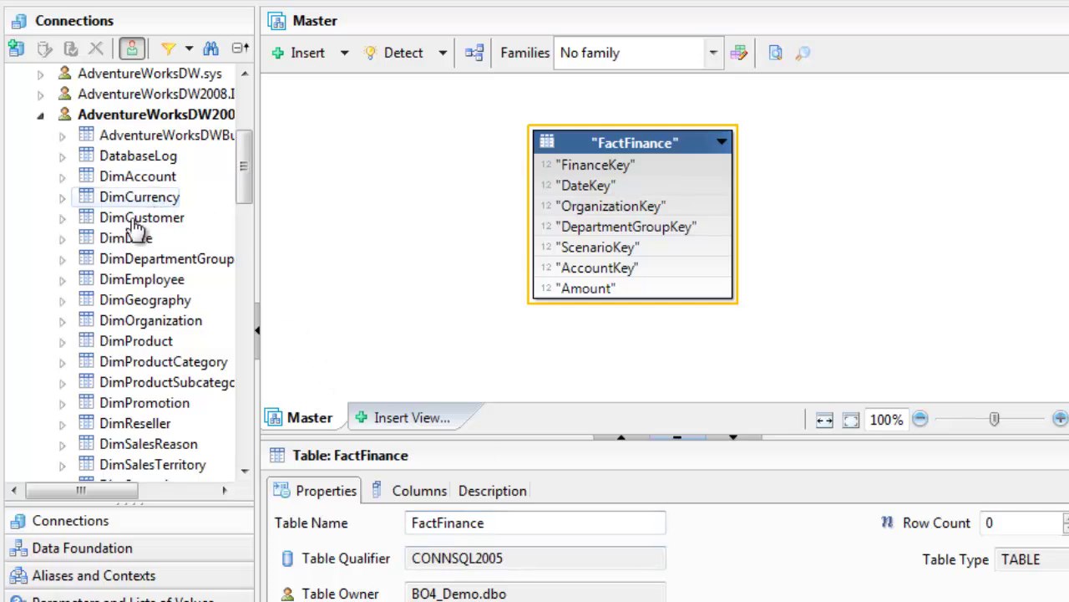
pyautogui.moveTo(119, 240); pyautogui.dragTo(365, 148)
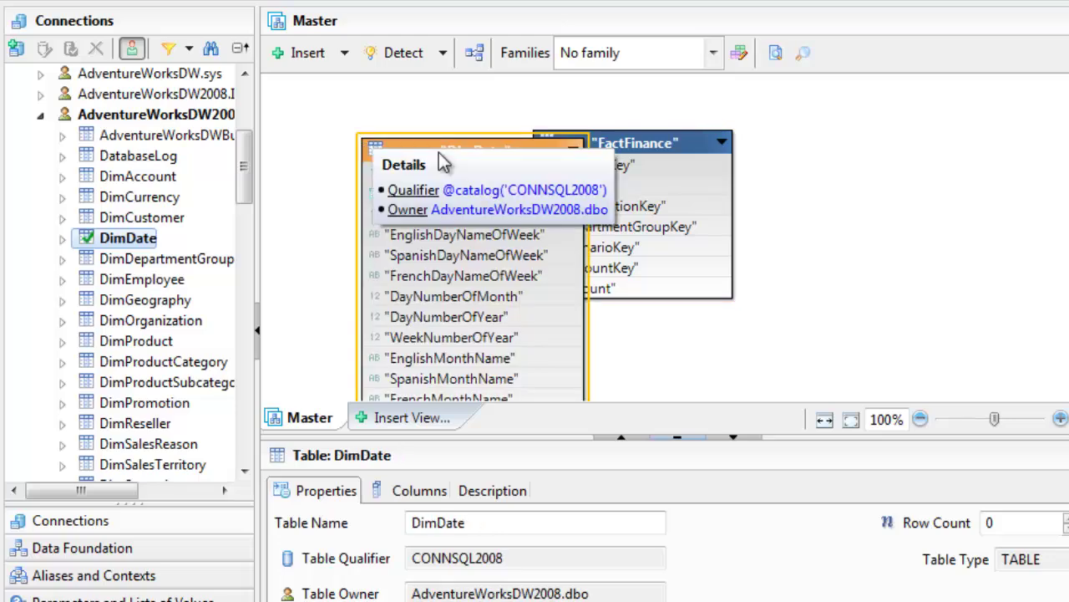
pyautogui.moveTo(465, 151); pyautogui.dragTo(390, 114)
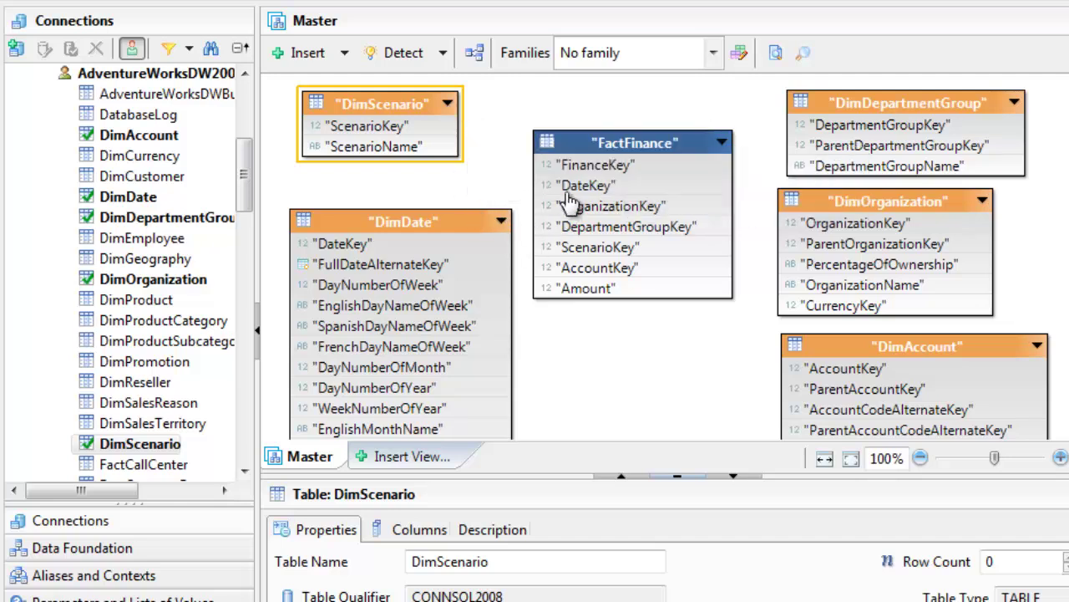
# - Join FactFinance to DimDate on DateKey and detect the cardinality of the join
pyautogui.moveTo(579, 188); pyautogui.dragTo(500, 245)
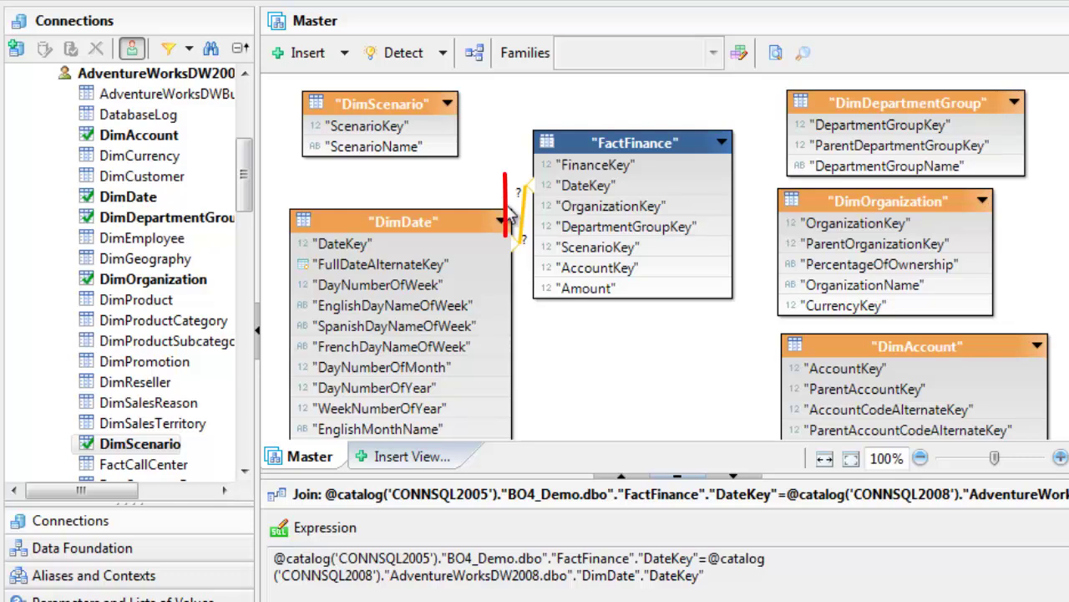
pyautogui.moveTo(520, 227)
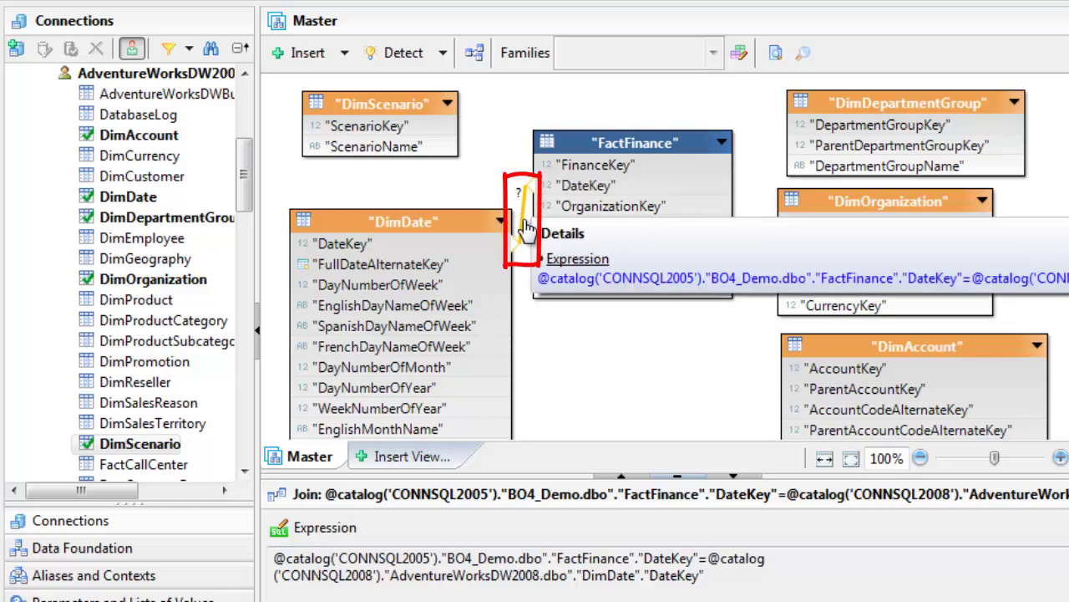
pyautogui.rightClick(527, 226)
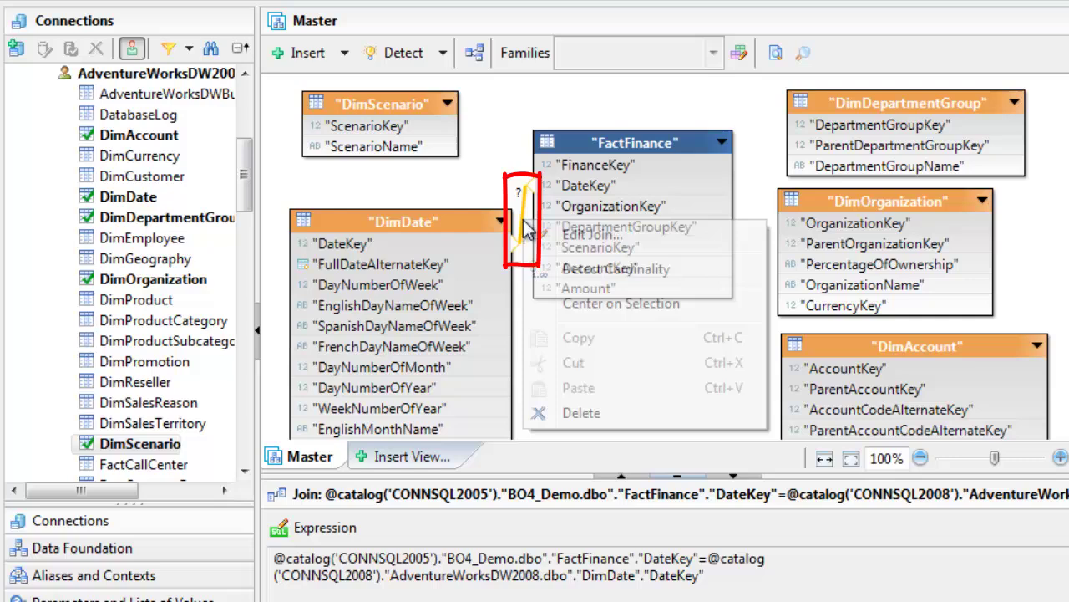
pyautogui.click(574, 271)
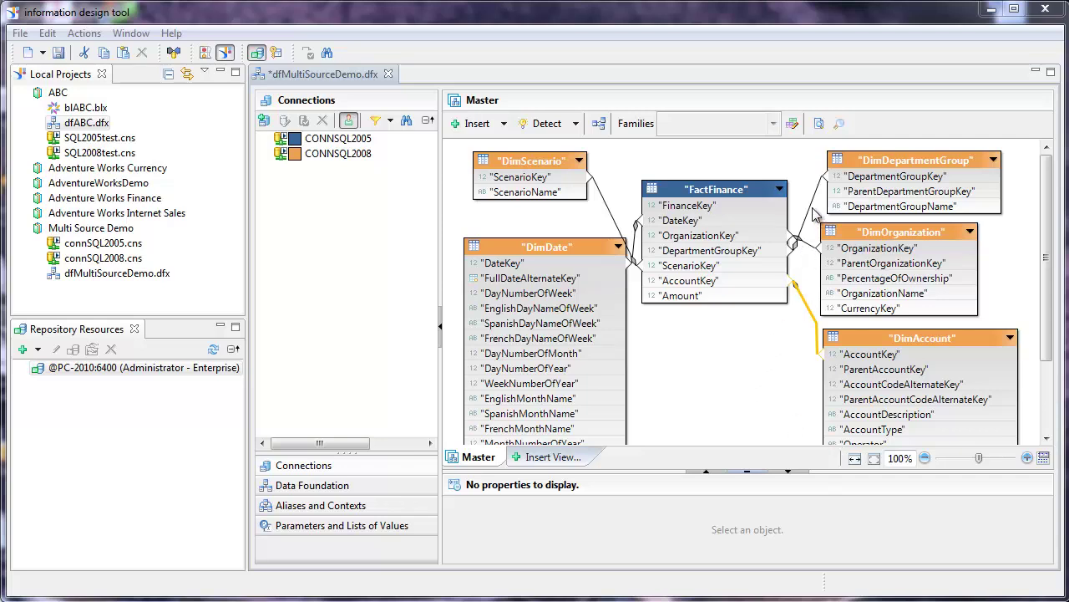
# - Examine the tables' source details, the FactFinance and DimDate columns grouped by connection, and the properties of DimDate's FiscalSemester column
pyautogui.moveTo(720, 186)
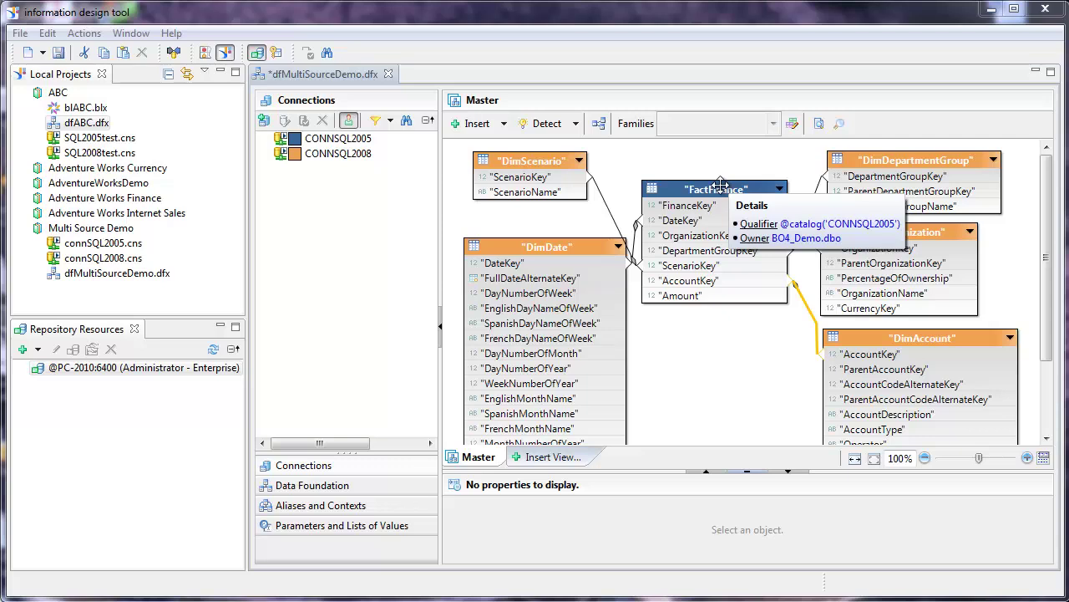
pyautogui.moveTo(869, 155)
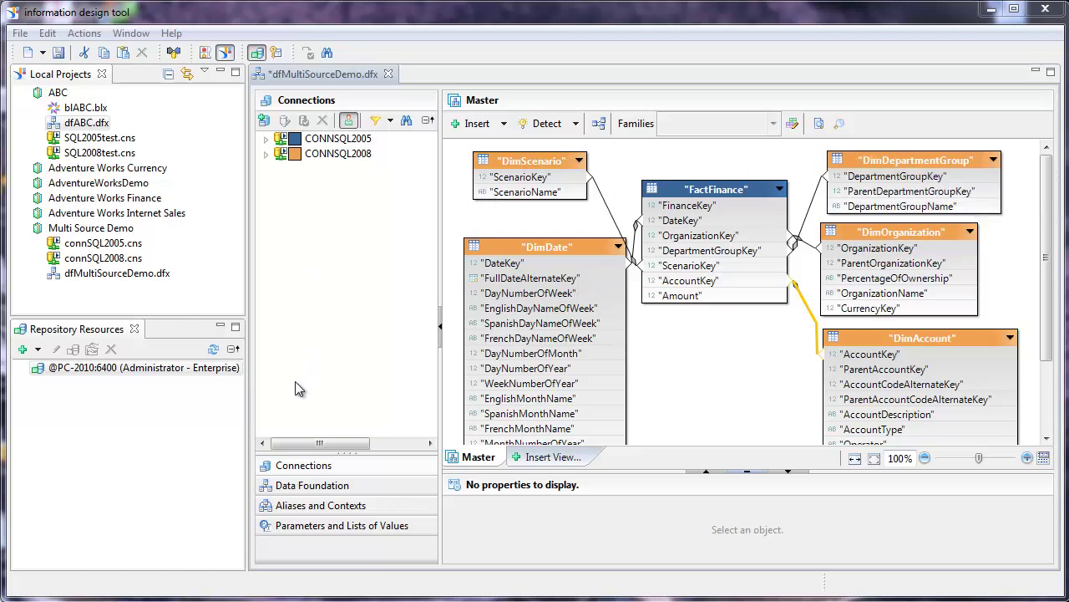
pyautogui.click(311, 487)
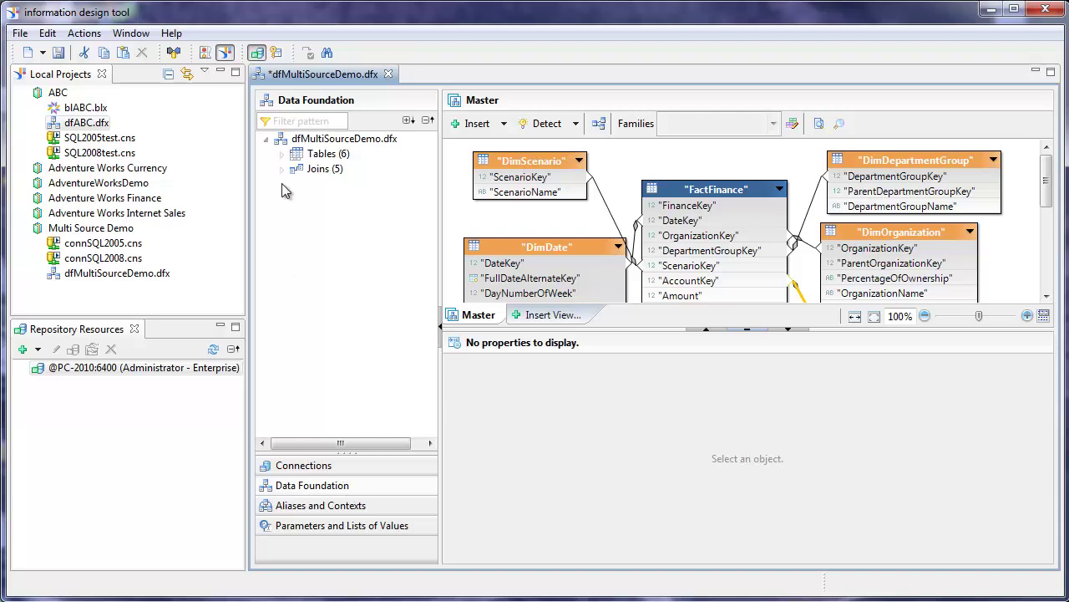
pyautogui.click(282, 155)
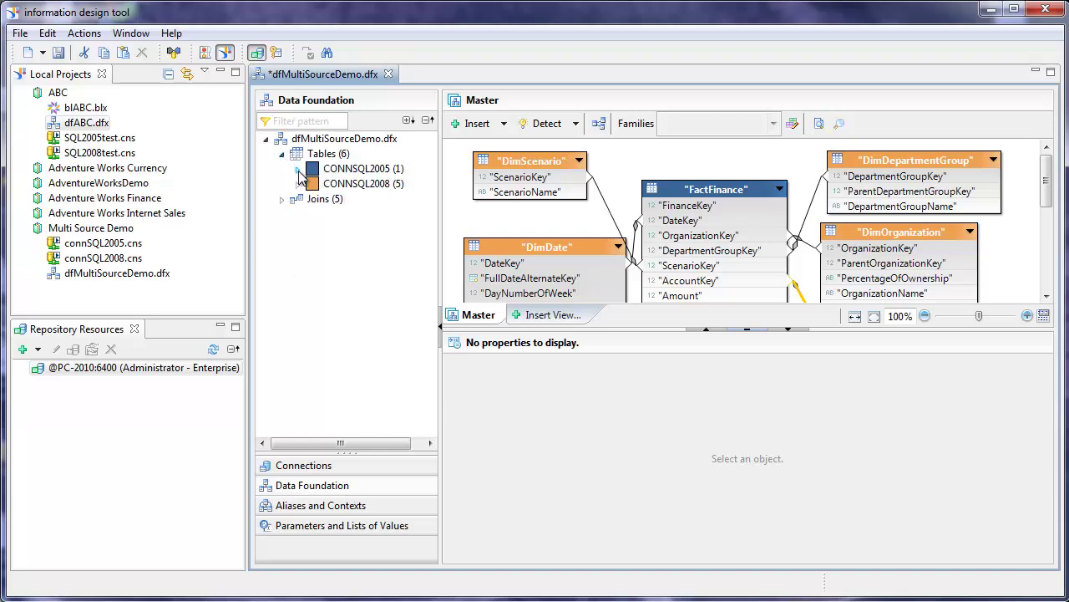
pyautogui.click(298, 169)
pyautogui.click(314, 186)
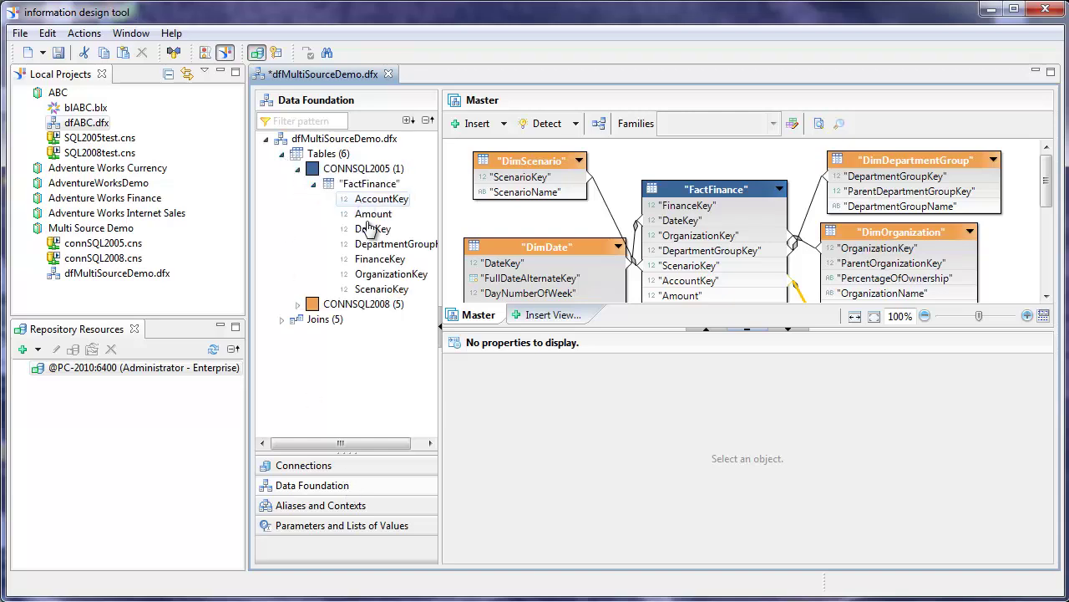
pyautogui.click(297, 304)
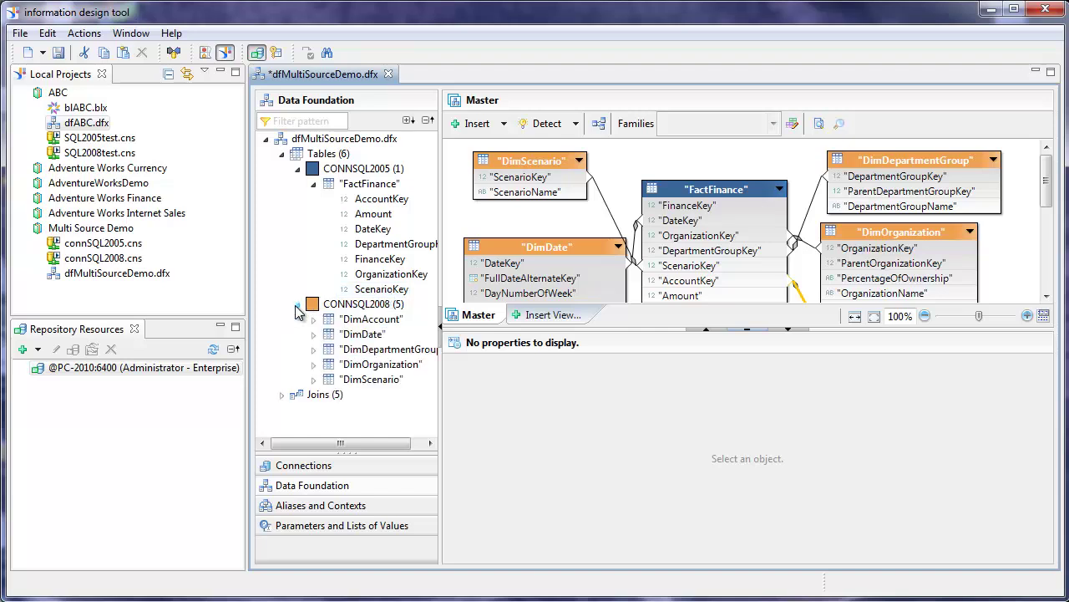
pyautogui.click(314, 336)
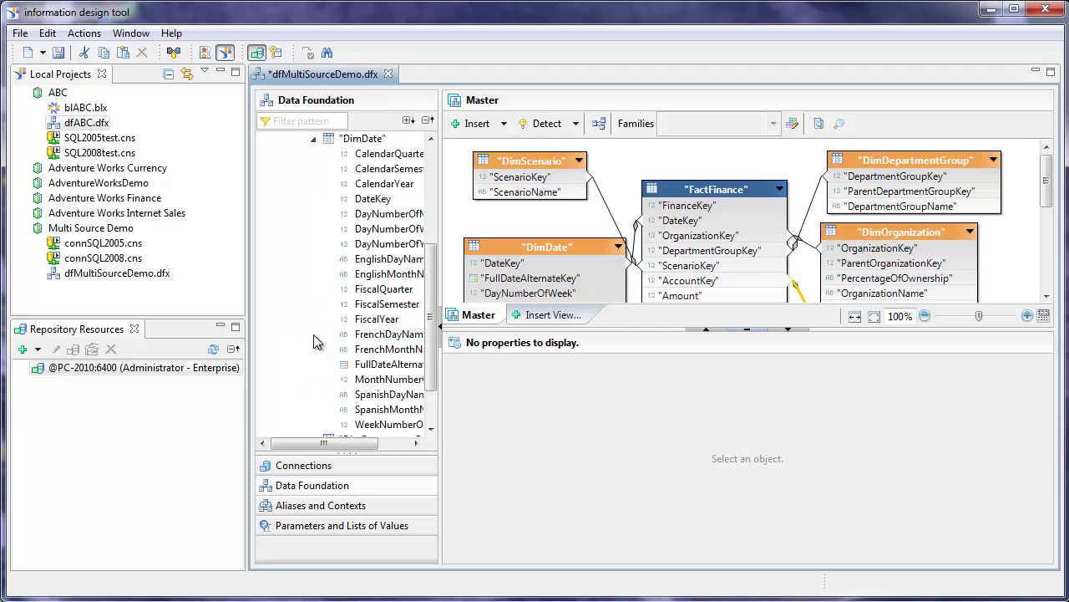
pyautogui.click(386, 304)
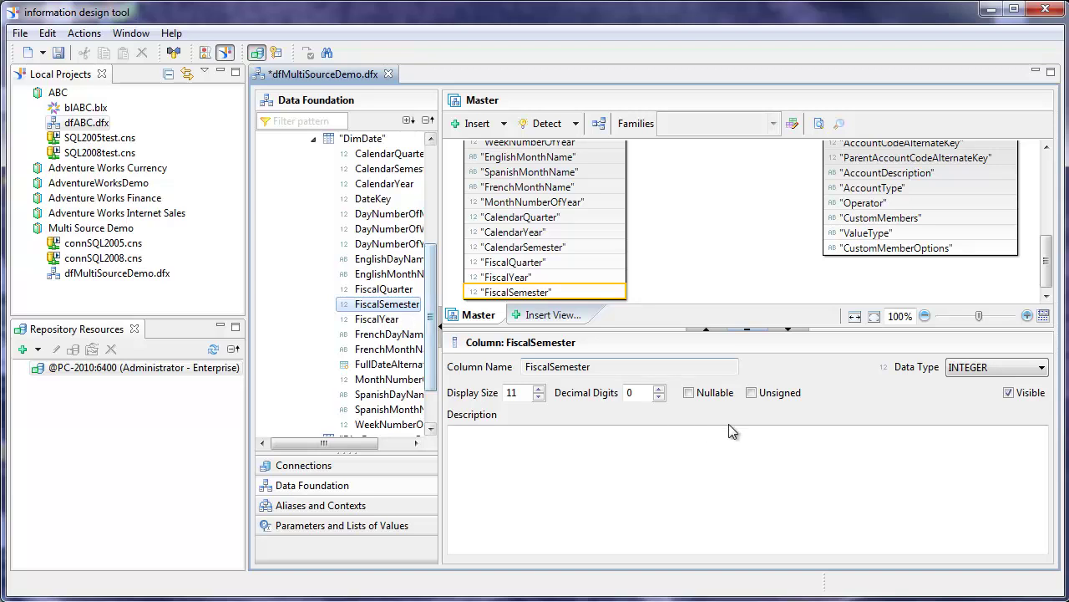
pyautogui.click(592, 368)
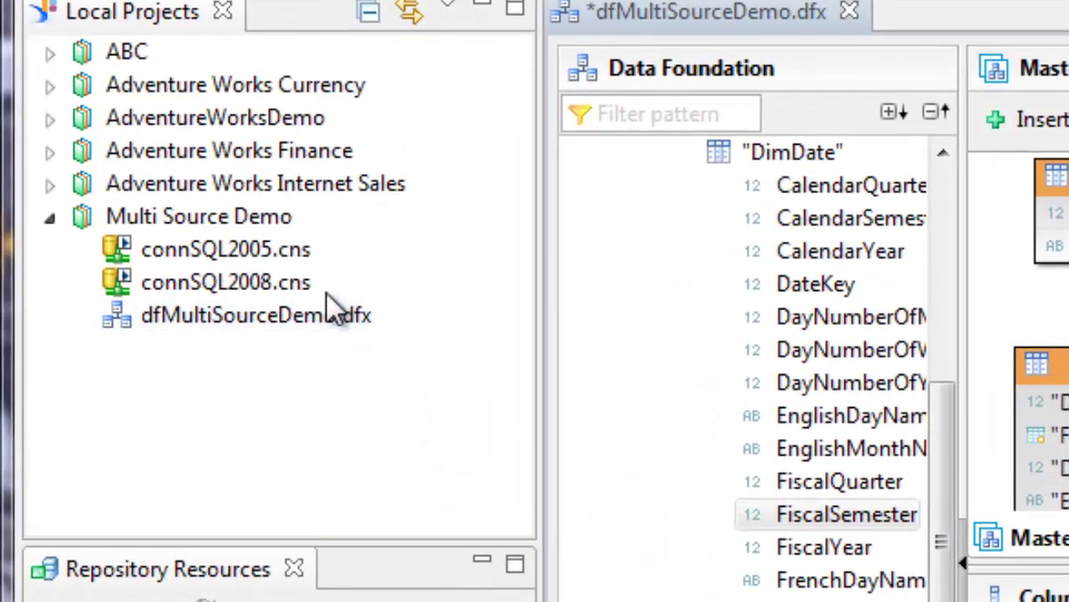
pyautogui.click(266, 224)
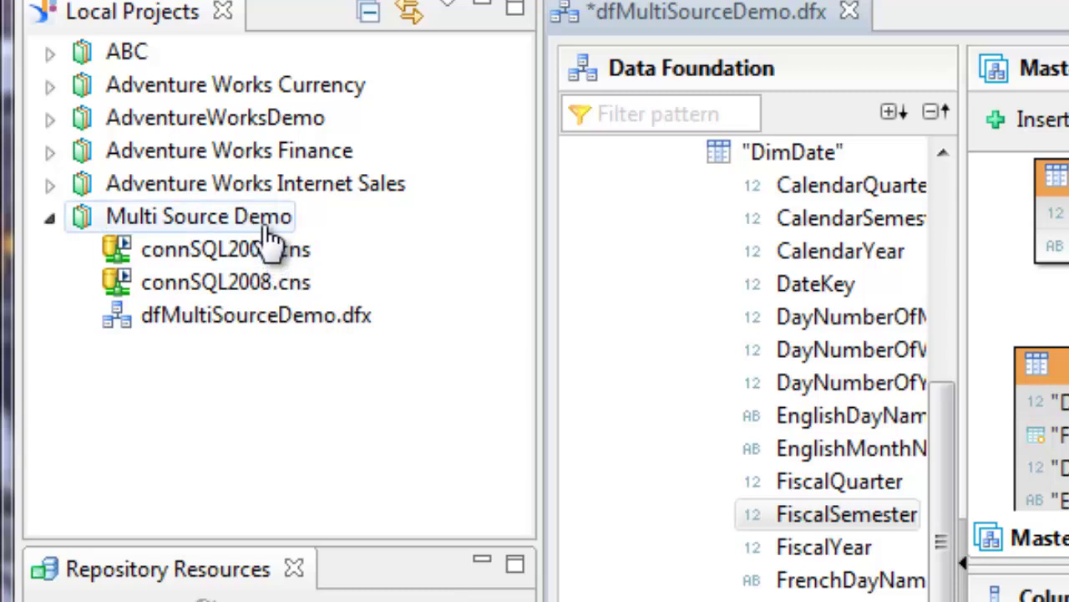
pyautogui.click(311, 252)
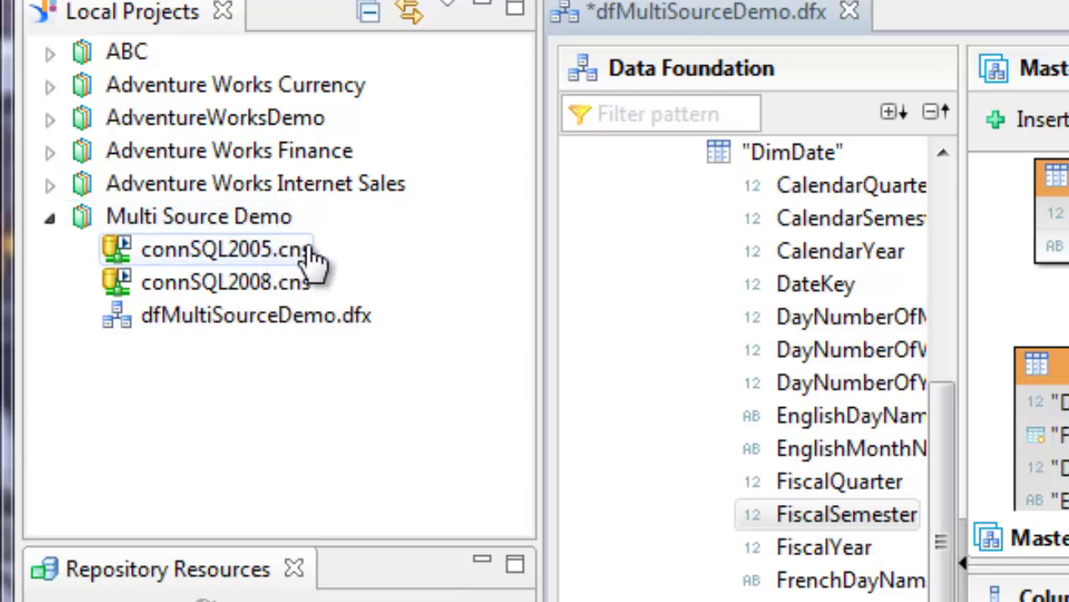
pyautogui.click(309, 288)
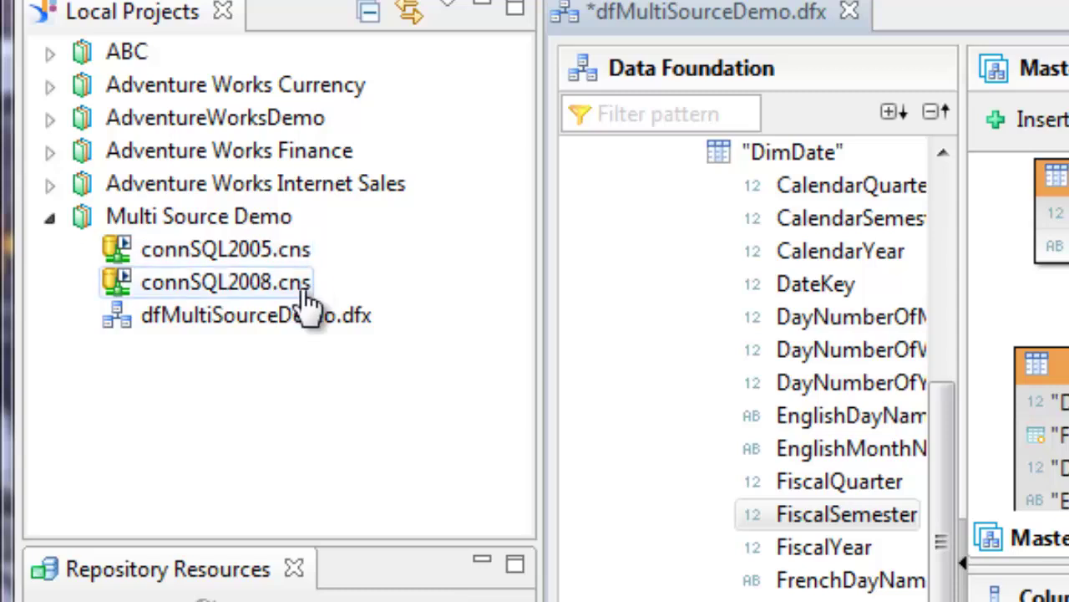
pyautogui.click(240, 329)
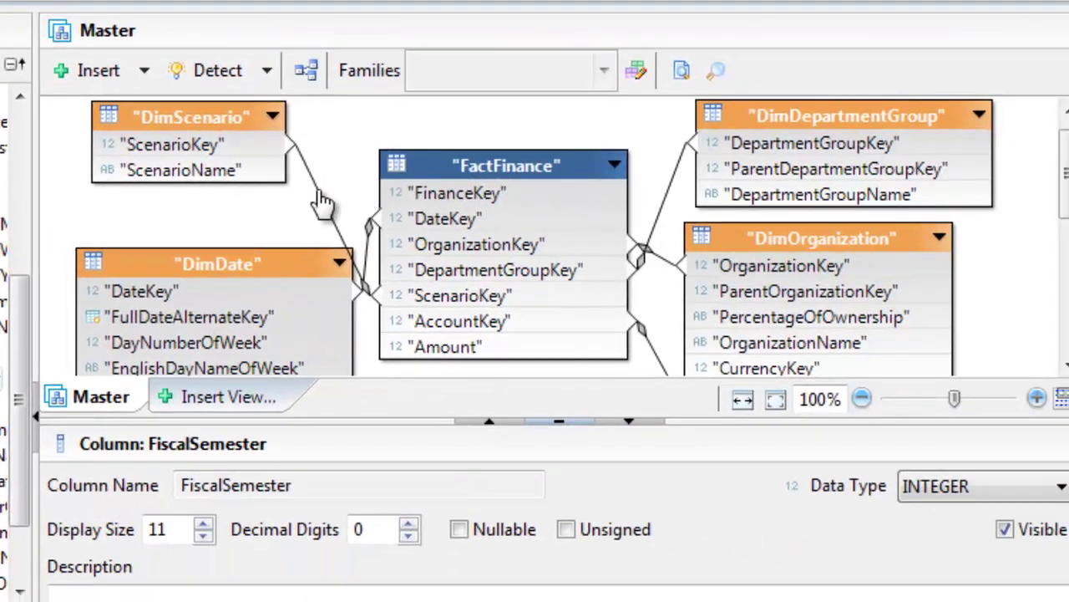
pyautogui.moveTo(321, 201)
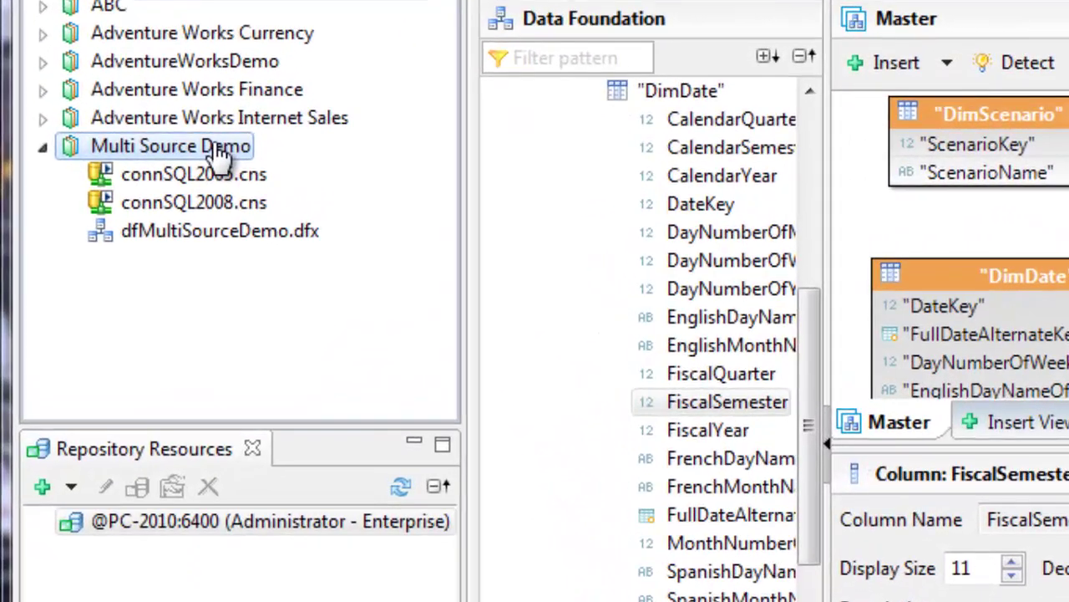
# - Start a new business layer in the Multi Source Demo project, using a relational data foundation as its data source type
pyautogui.rightClick(214, 144)
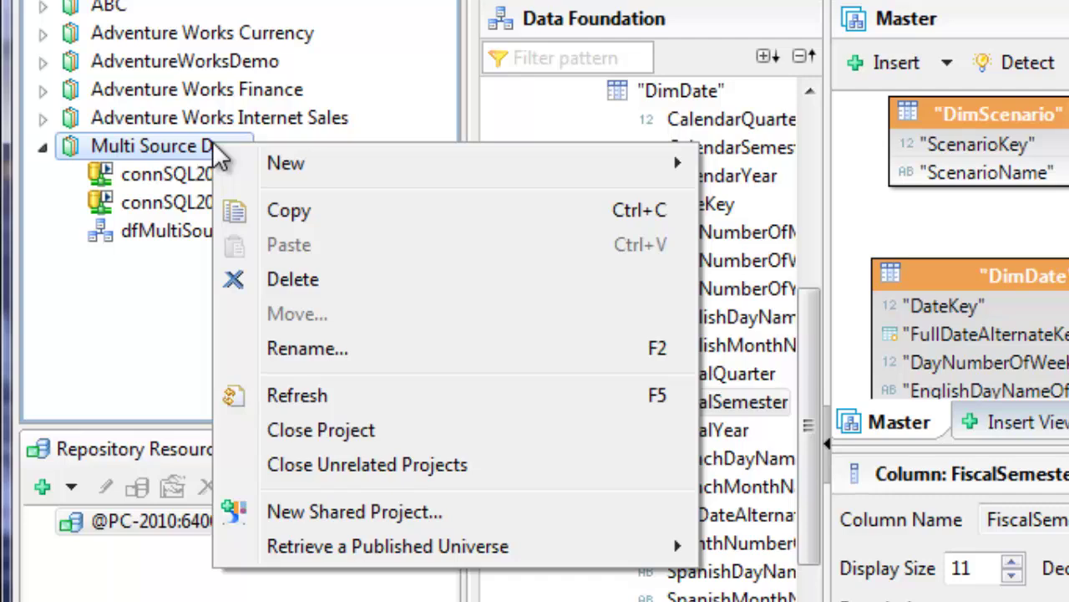
pyautogui.moveTo(264, 168)
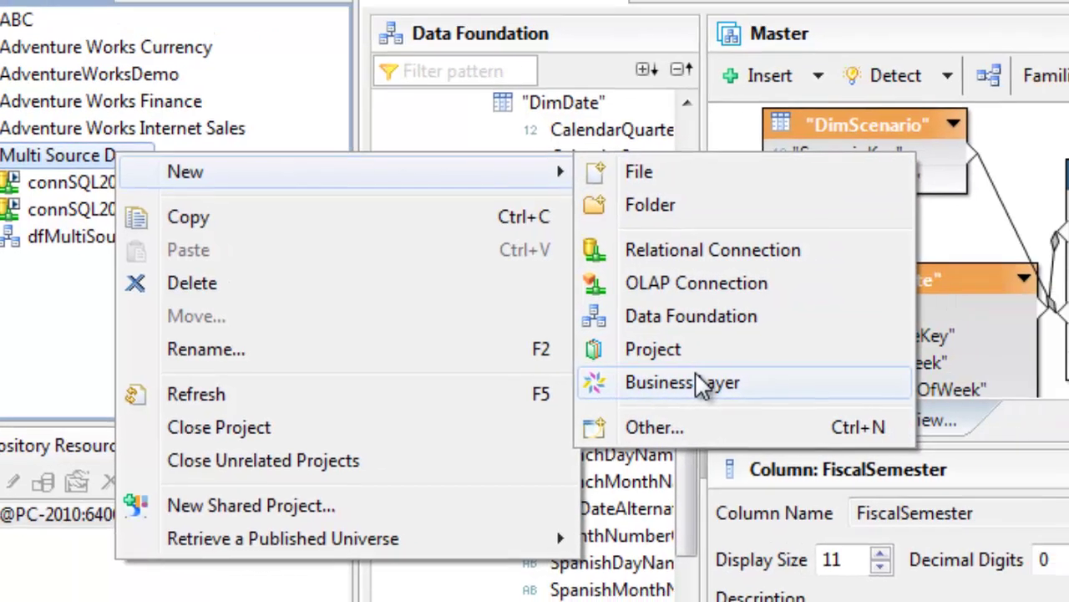
pyautogui.click(823, 376)
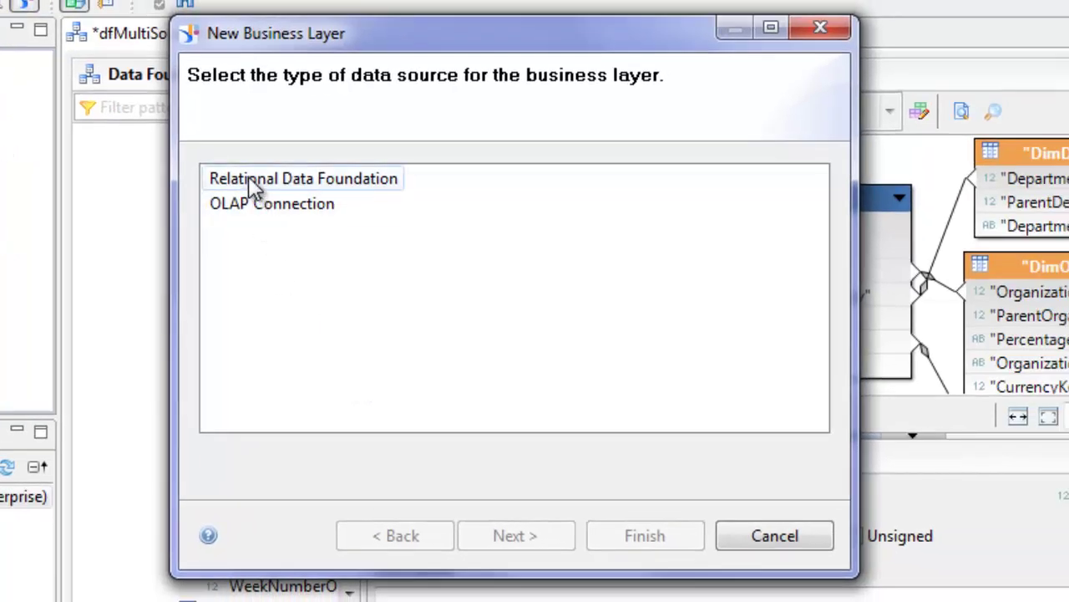
pyautogui.click(255, 185)
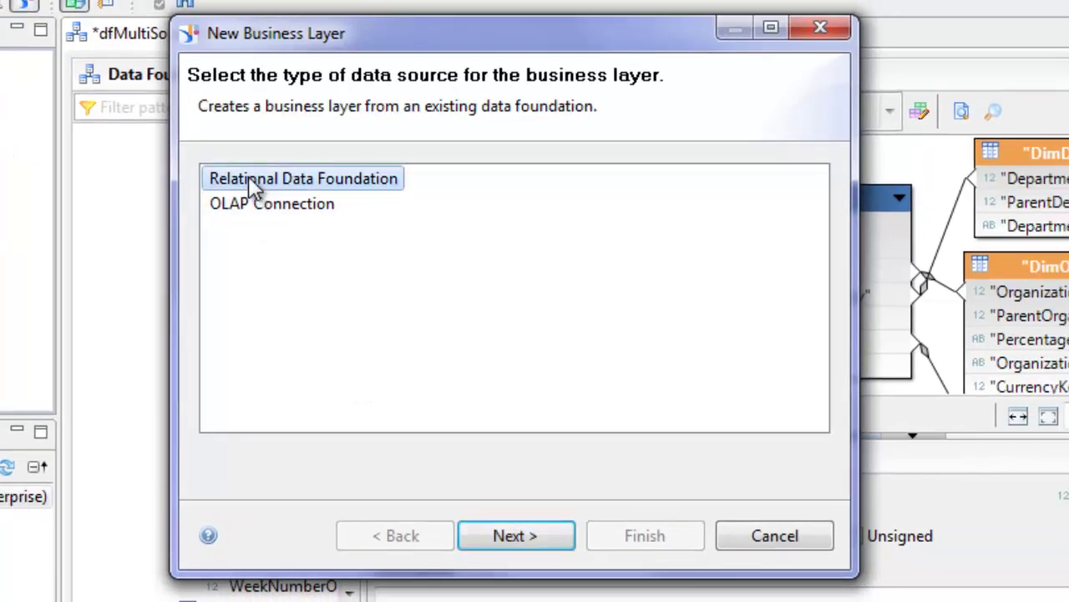
pyautogui.click(517, 537)
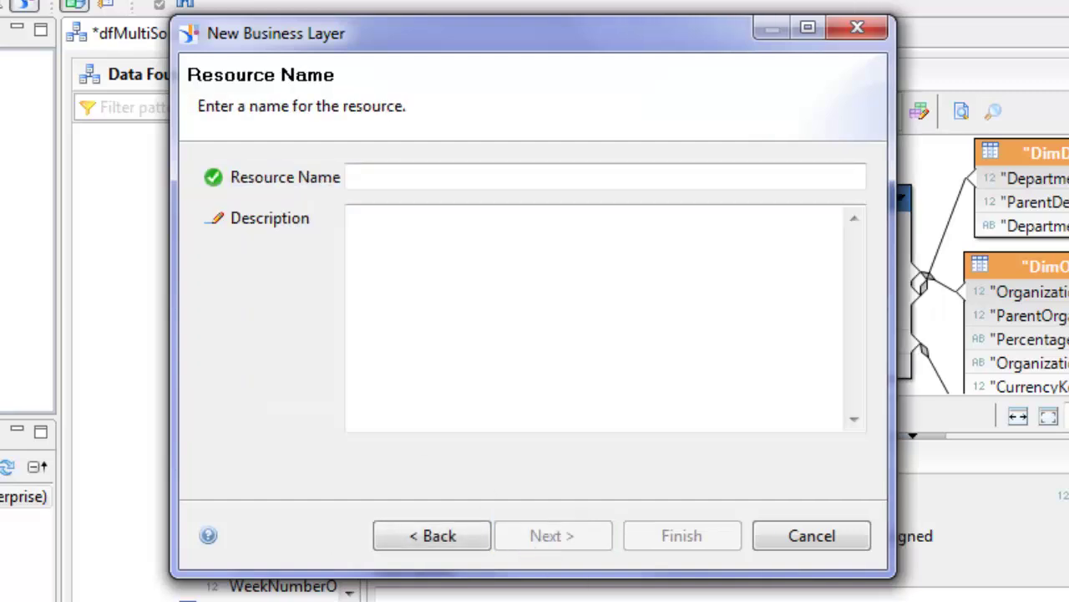
# - Name the business layer blMultiSourceDemo and describe it as "Business Layer for the Multi-Source Demo"
pyautogui.write('blMultiSourceDemo')
pyautogui.press('Tab')
pyautogui.write('Business Layer for the Multi-Source Demo')
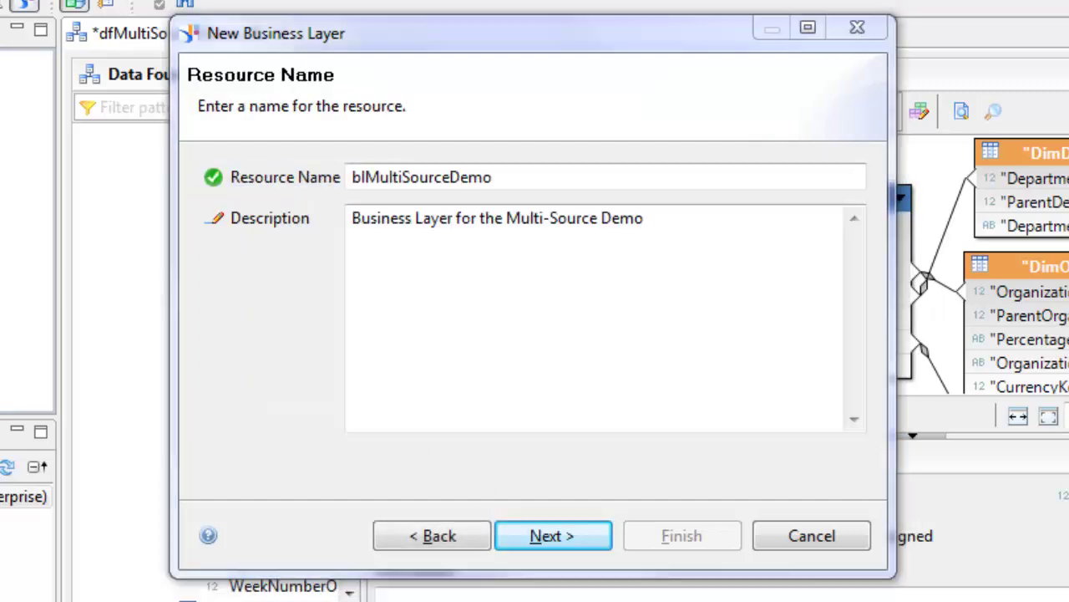
pyautogui.click(549, 178)
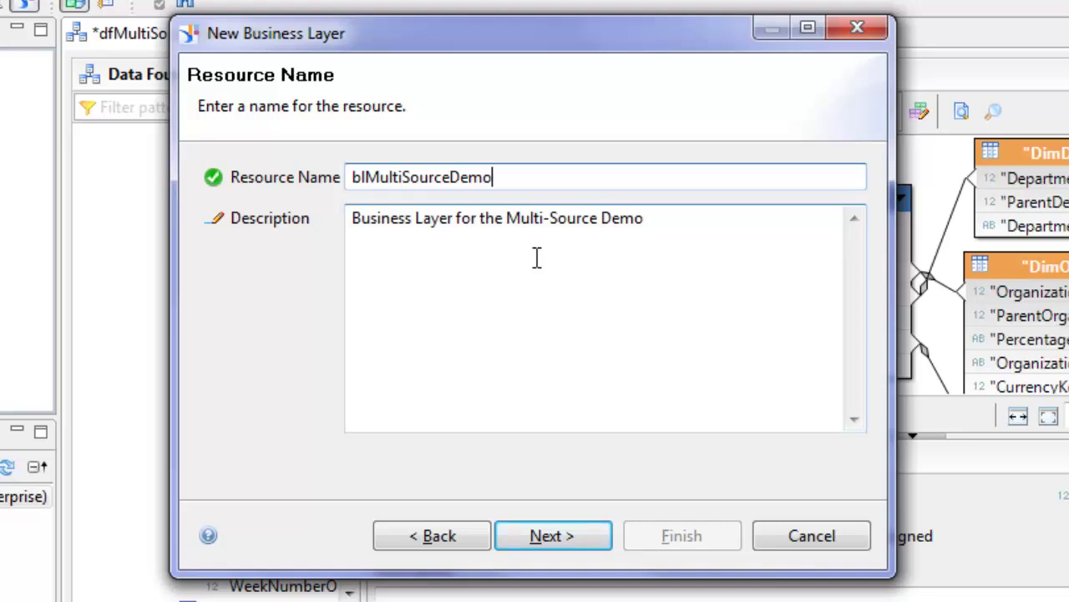
pyautogui.click(558, 542)
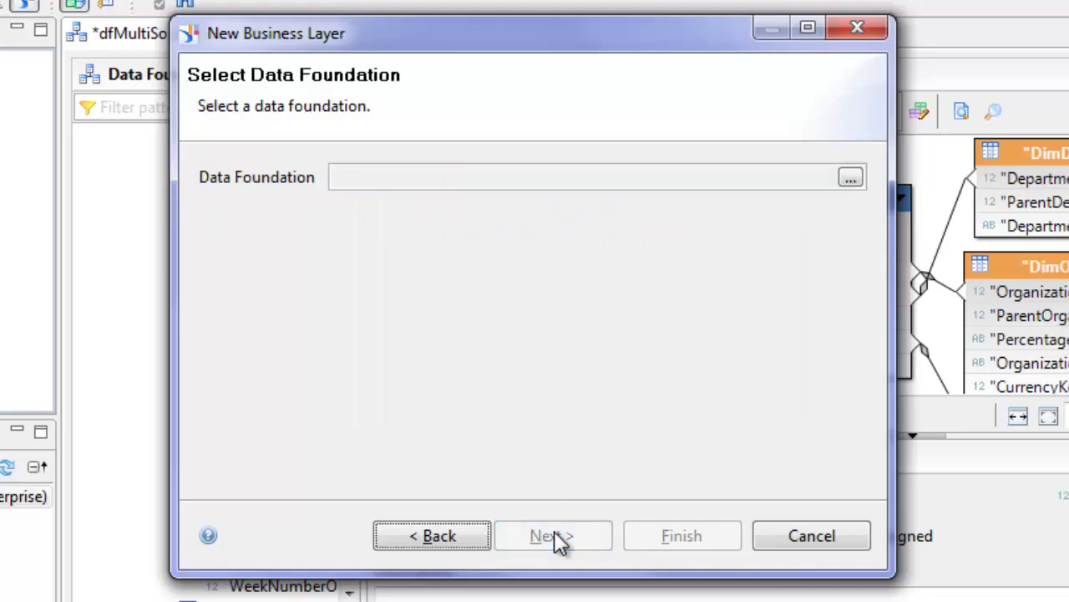
# - Create the business layer on dfMultiSourceDemo.dfx, with folders and objects generated automatically for all connections
pyautogui.click(851, 180)
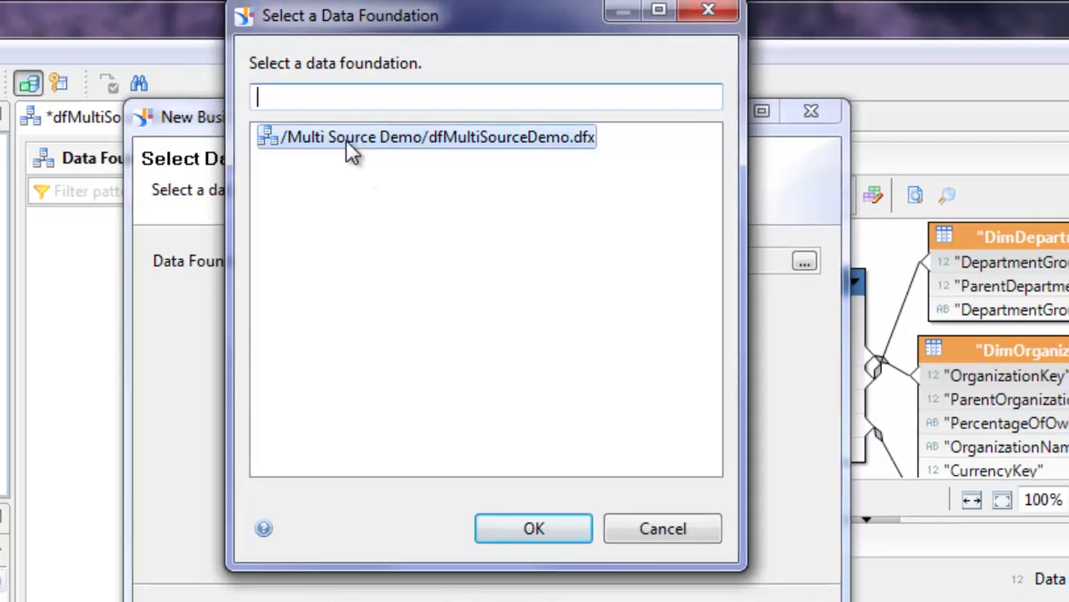
pyautogui.click(346, 140)
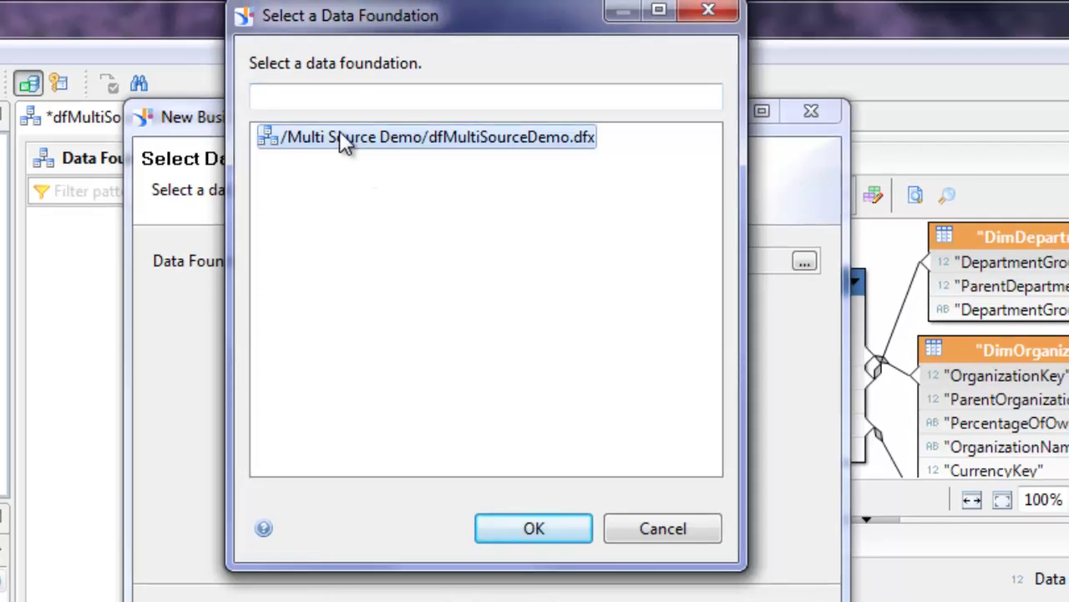
pyautogui.click(536, 530)
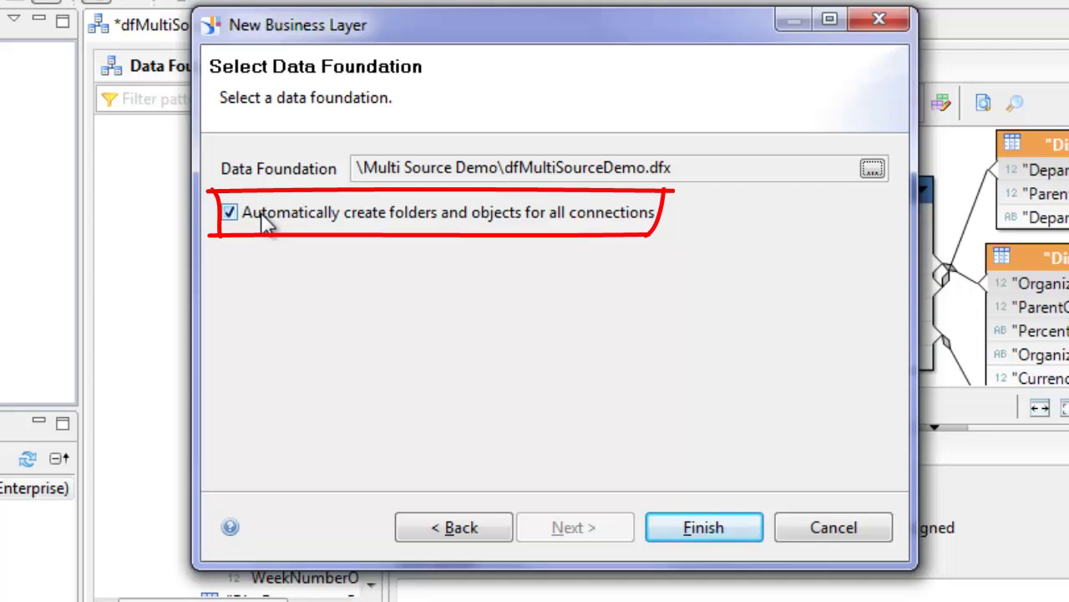
pyautogui.click(712, 526)
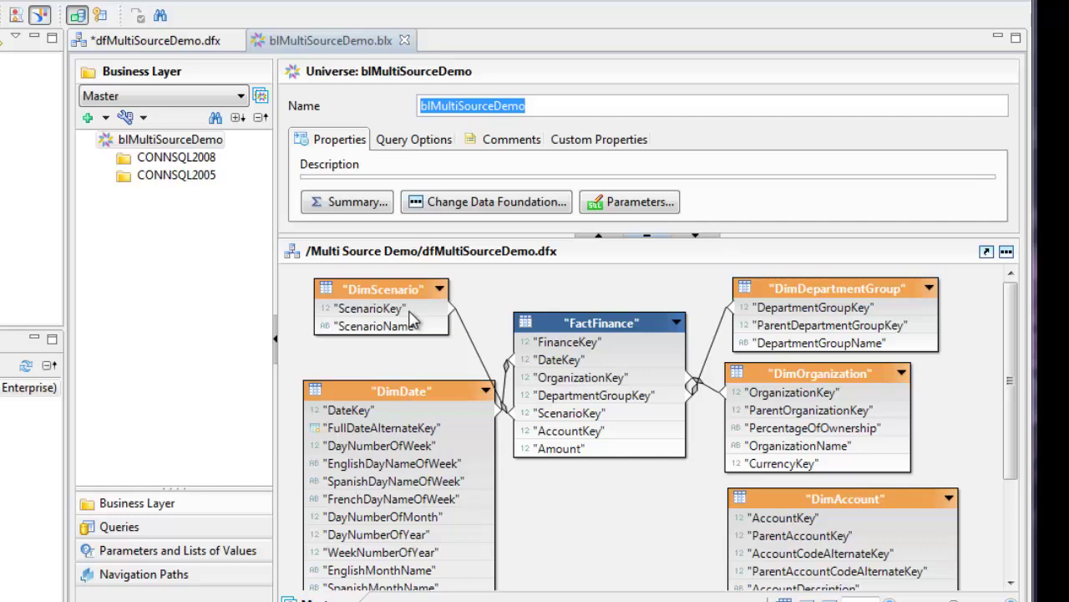
# - Limit the size of the universe's query result set to 50000 rows and save the business layer
pyautogui.click(417, 142)
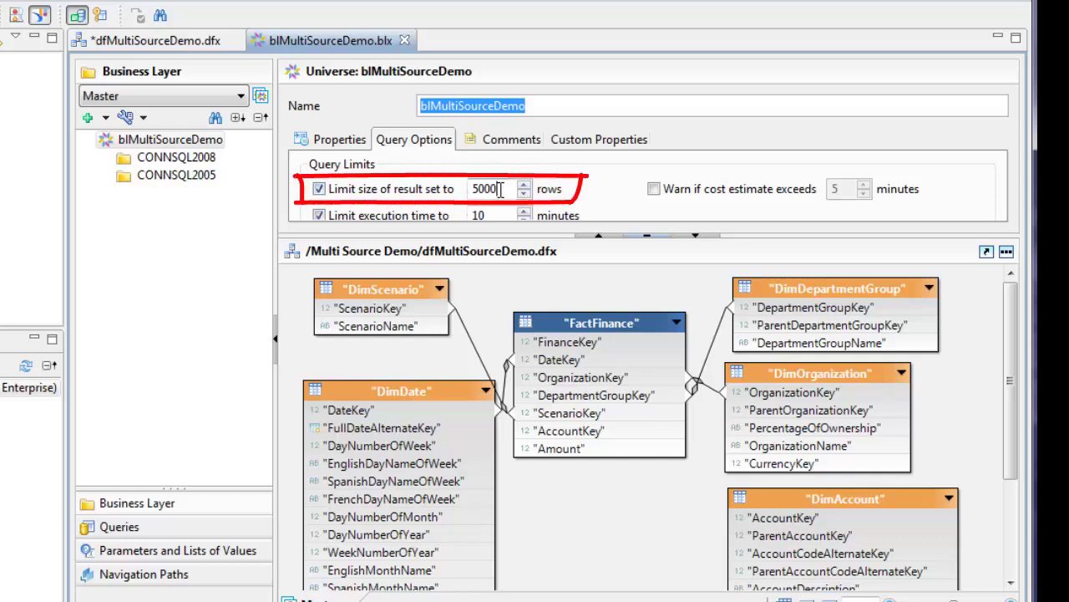
pyautogui.moveTo(499, 190); pyautogui.dragTo(466, 190)
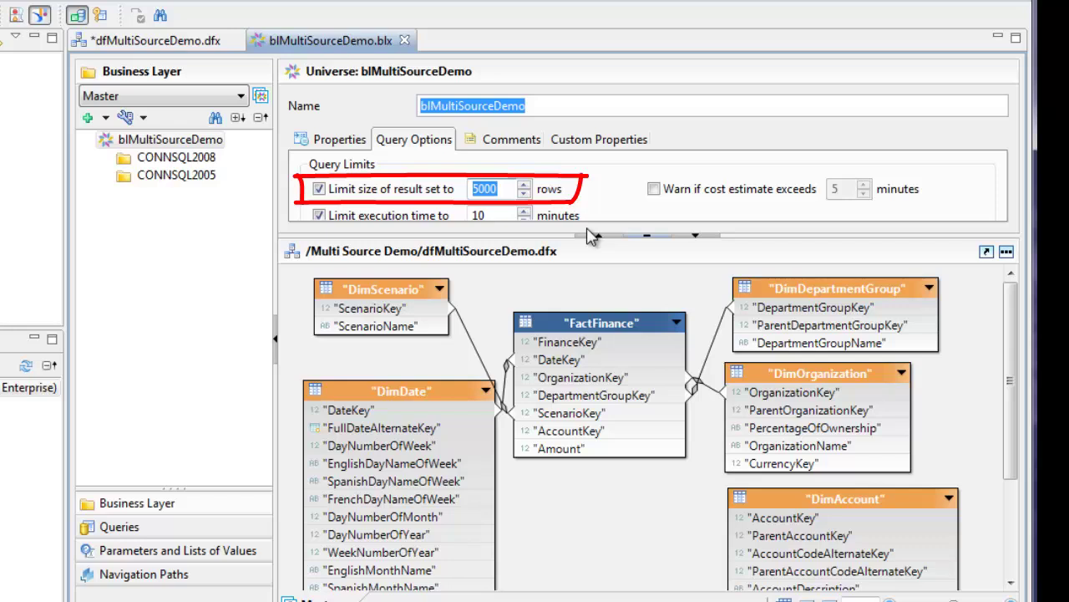
pyautogui.write('50000')
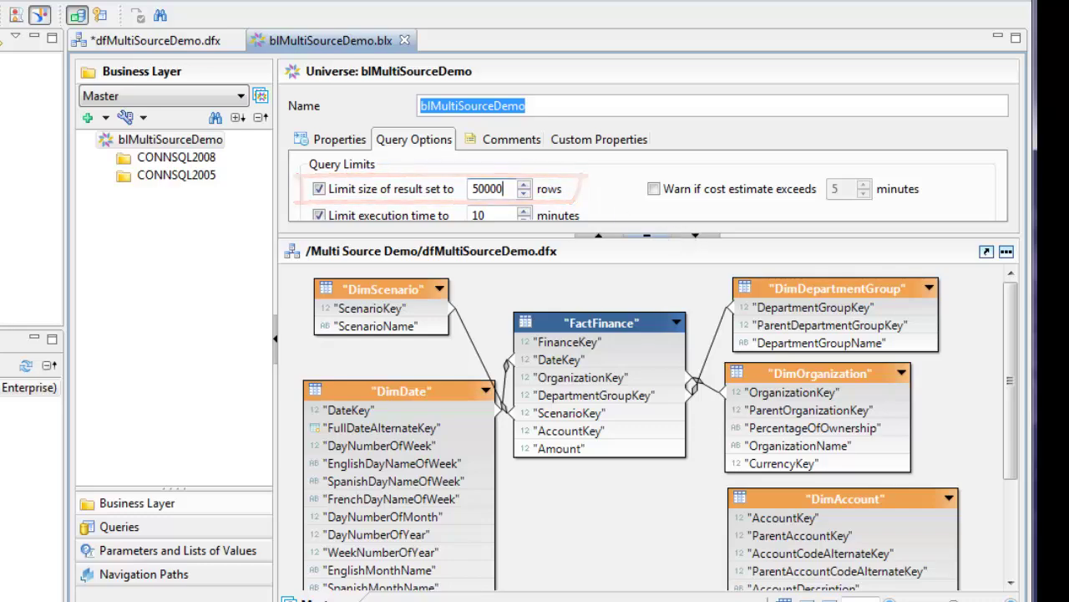
pyautogui.click(516, 144)
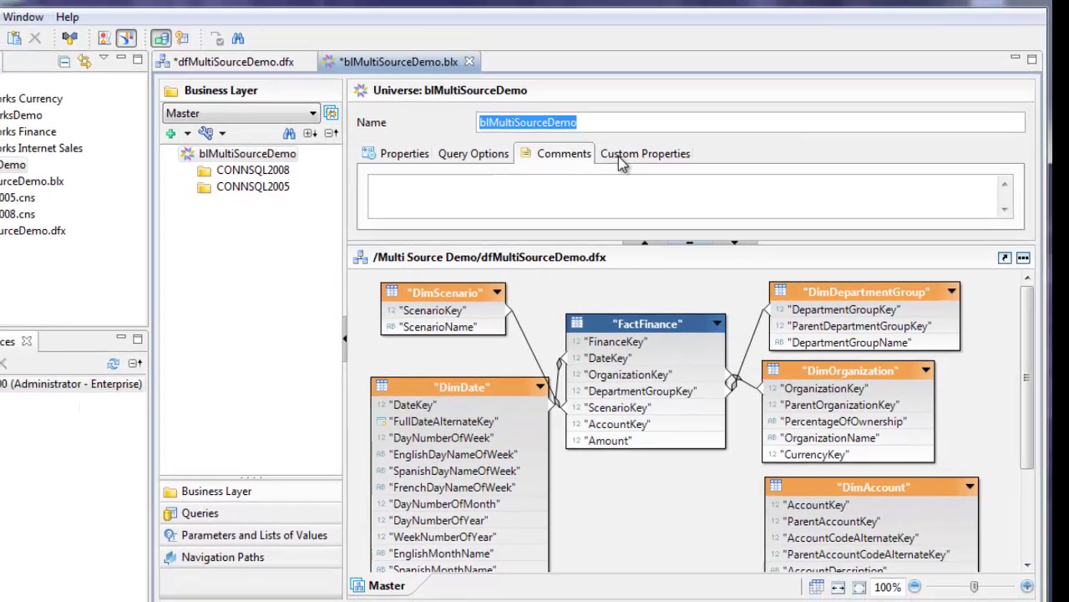
pyautogui.click(577, 140)
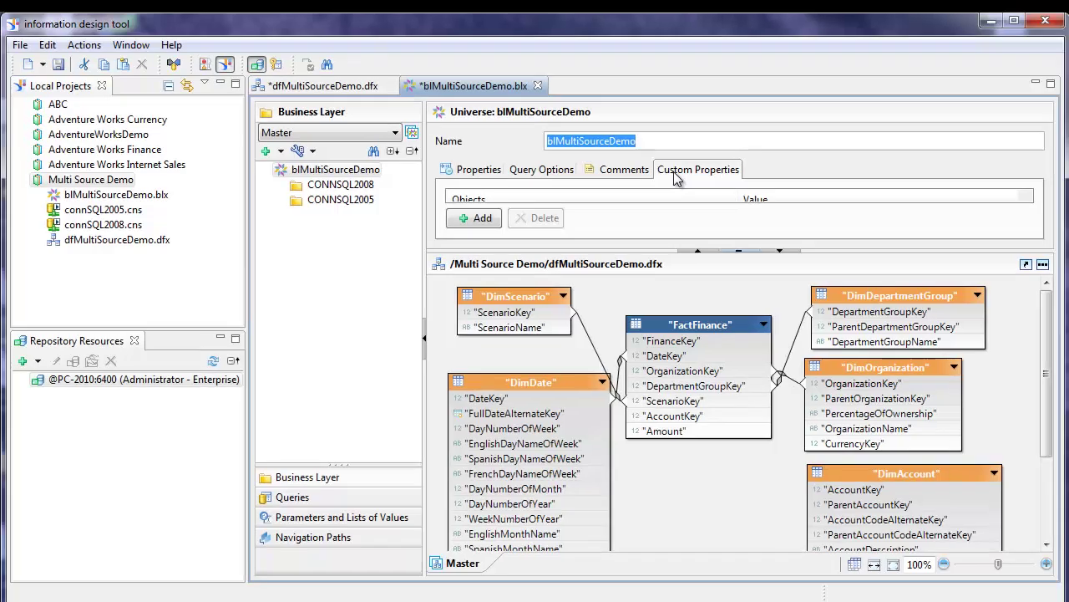
pyautogui.click(558, 171)
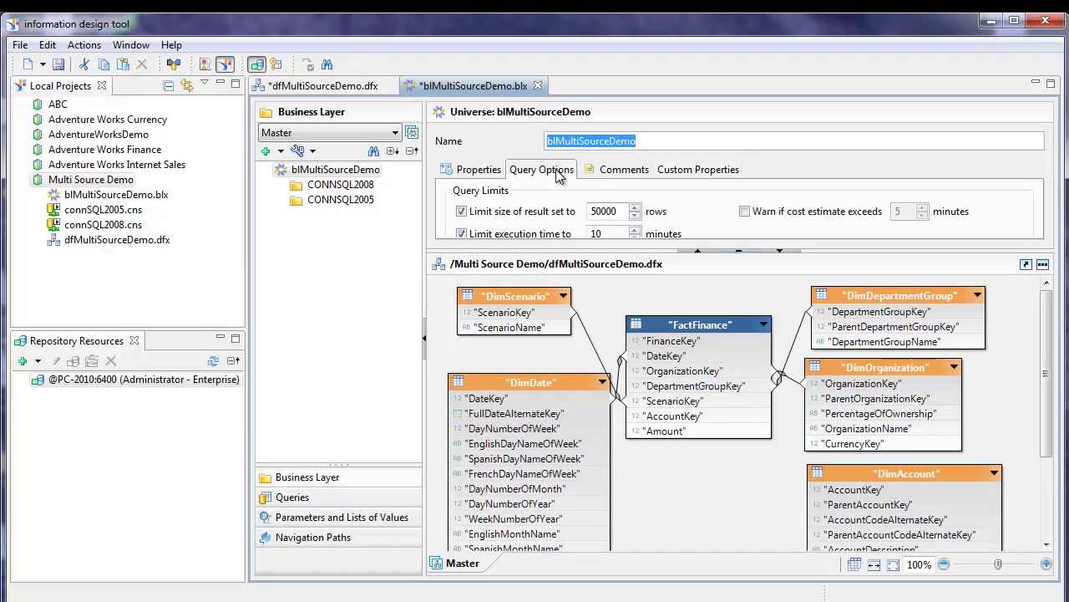
pyautogui.click(58, 66)
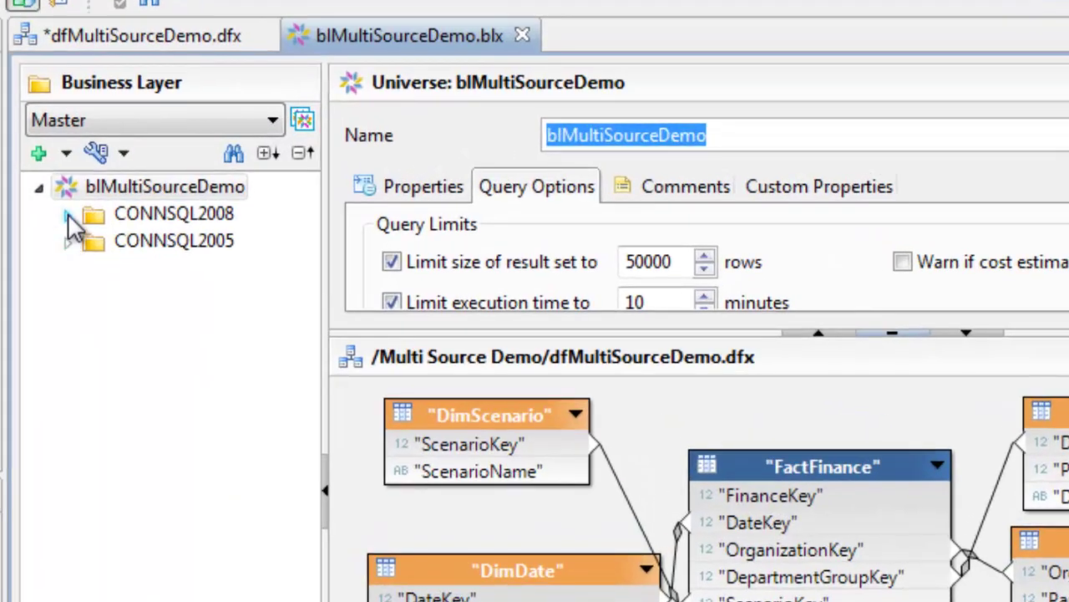
# - Expand the CONNSQL2008 and CONNSQL2005 folders of the business layer to examine the table folders generated in each
pyautogui.click(68, 214)
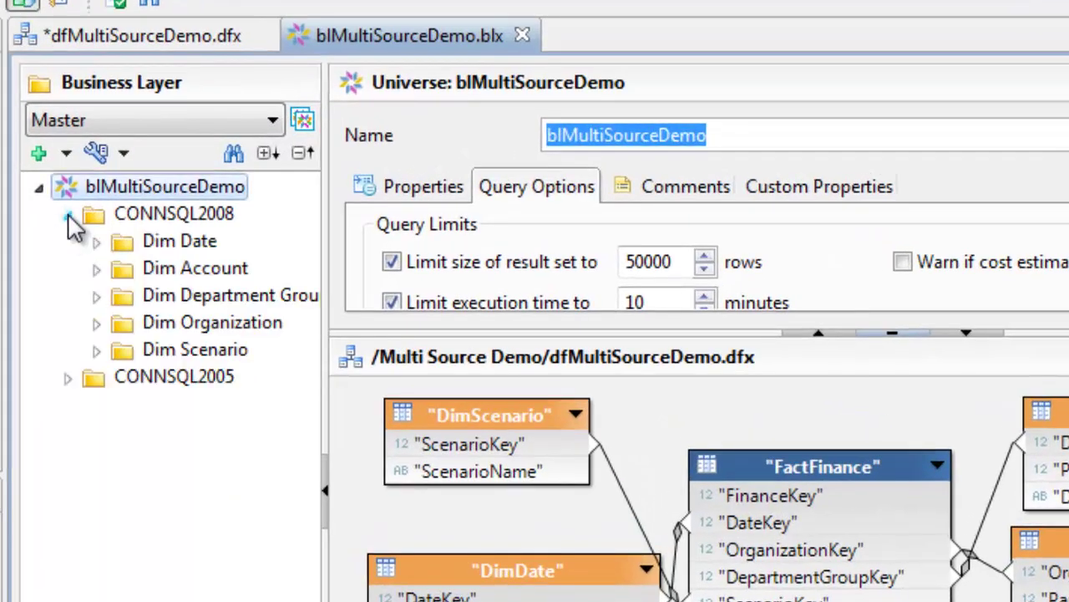
pyautogui.click(69, 378)
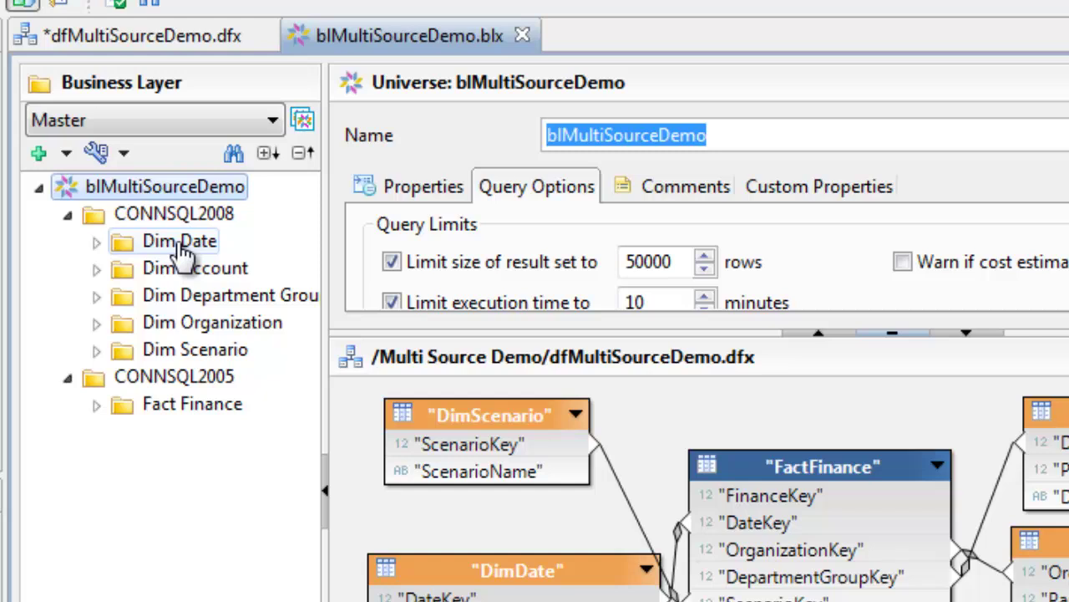
pyautogui.click(97, 243)
pyautogui.click(96, 189)
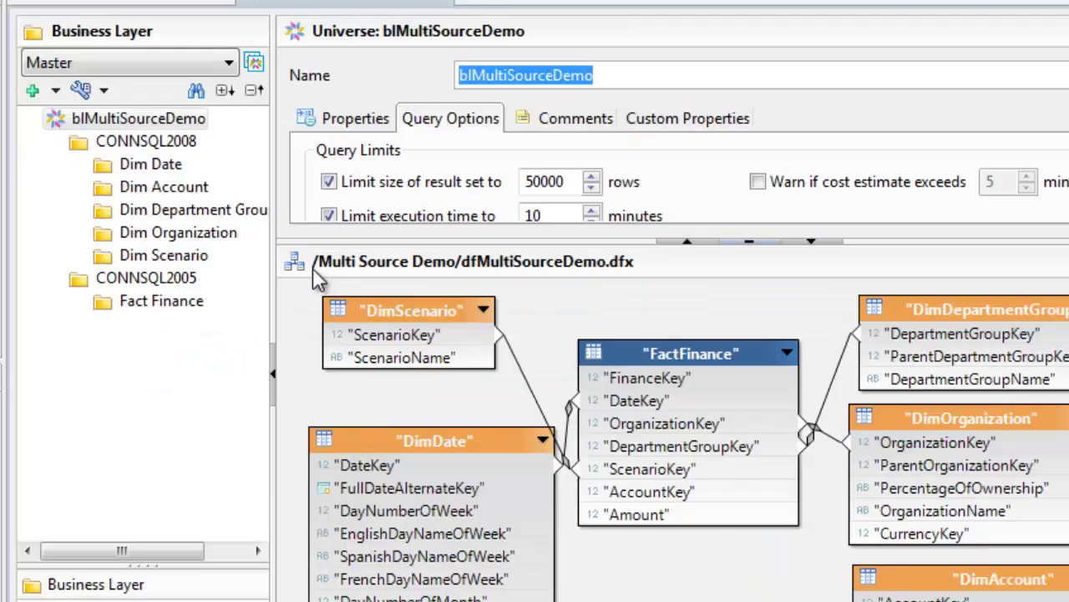
# - Rename the CONNSQL2008 folder to Dimensions
pyautogui.rightClick(176, 147)
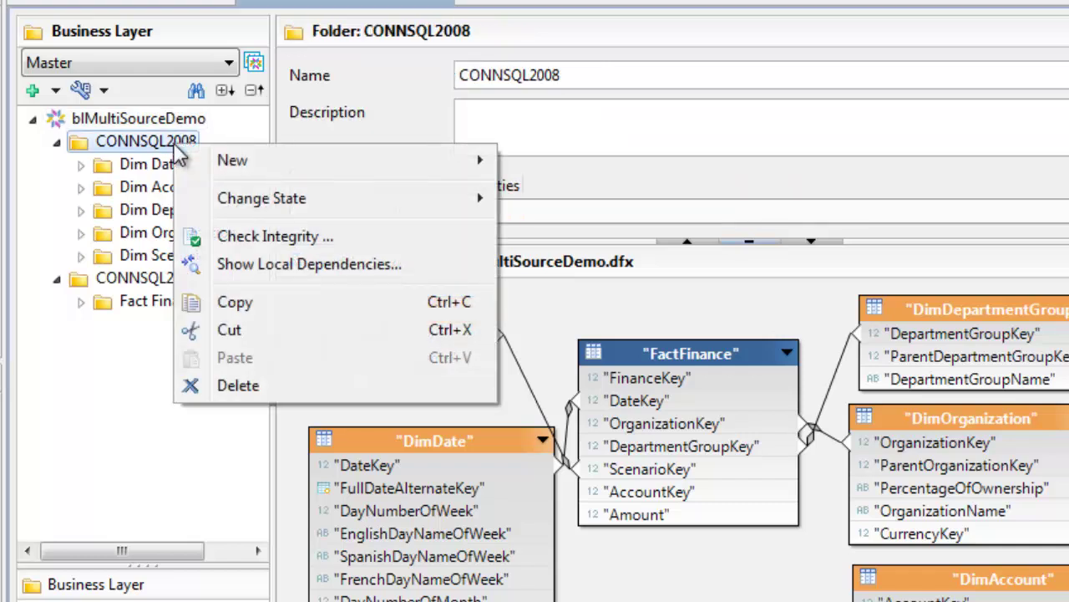
pyautogui.click(164, 150)
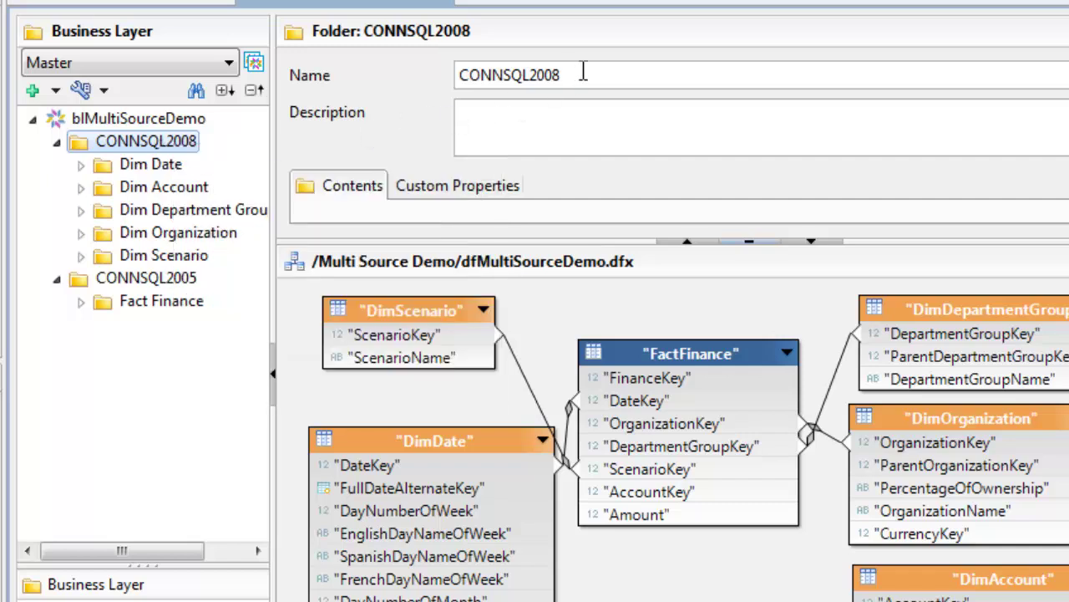
pyautogui.moveTo(583, 71); pyautogui.dragTo(385, 92)
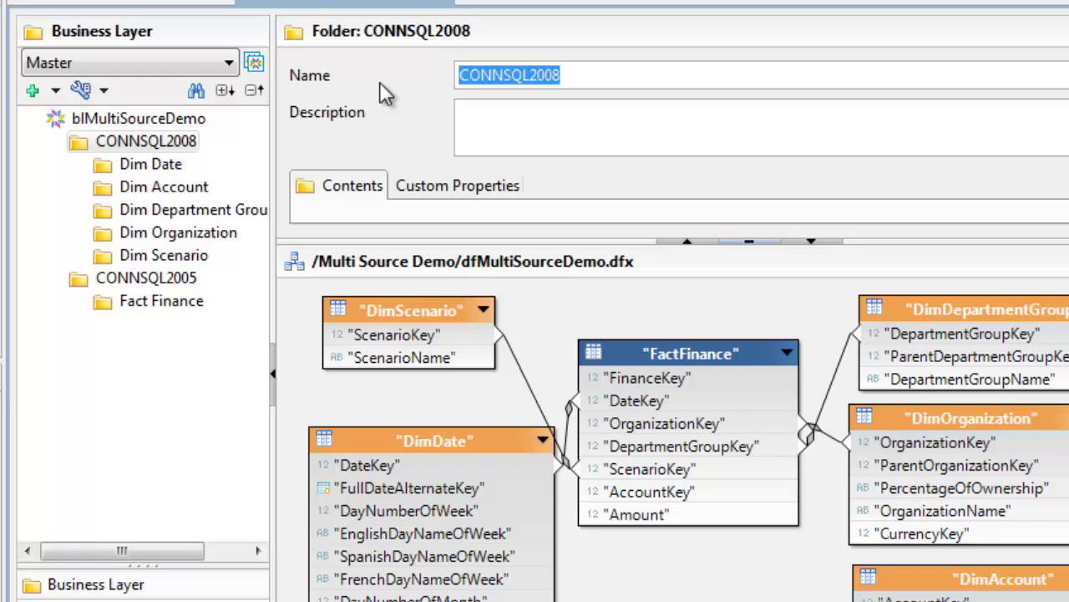
pyautogui.write('Dimen')
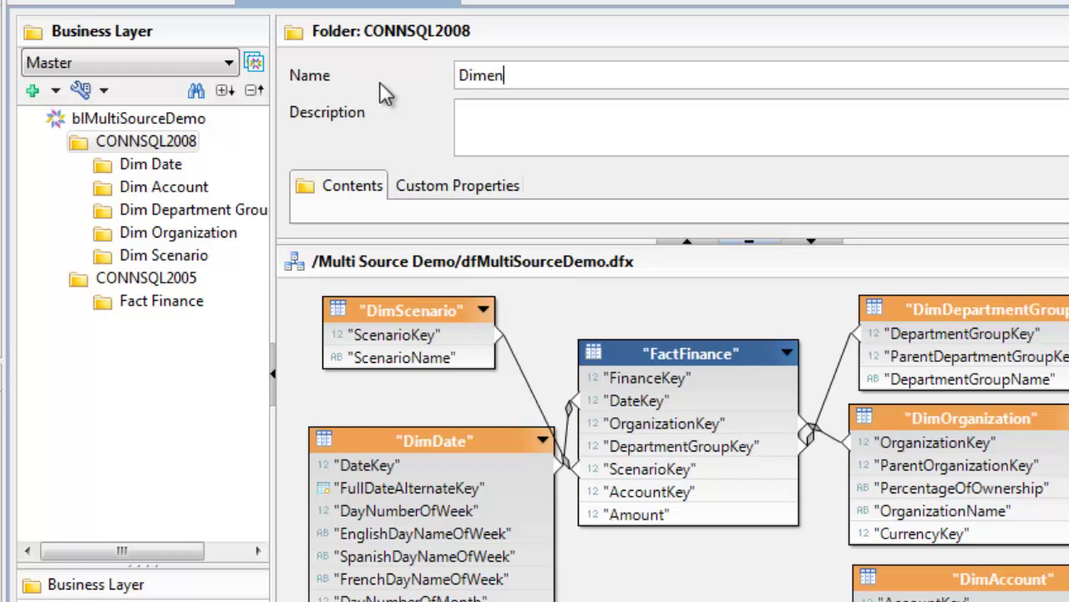
pyautogui.write('sions')
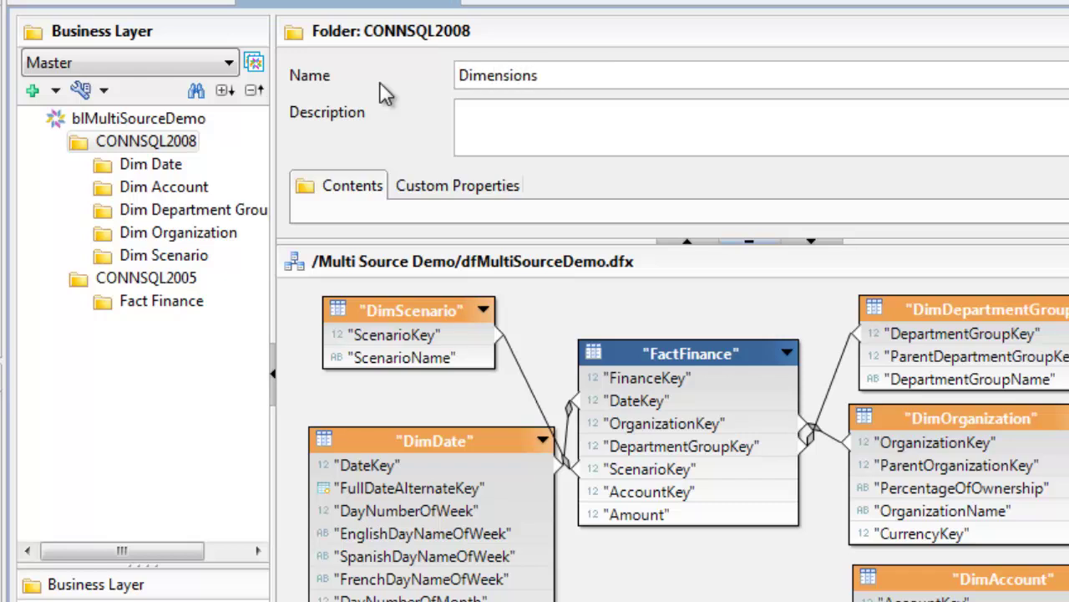
# - Rename the Dim Date folder to Date by removing its "Dim" prefix
pyautogui.click(150, 165)
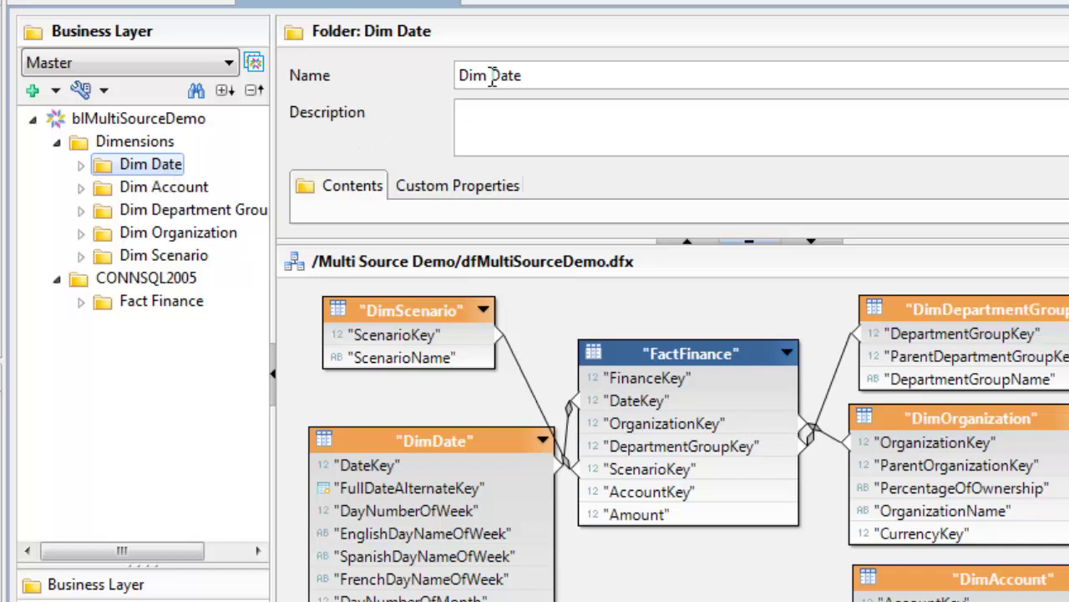
pyautogui.moveTo(488, 75); pyautogui.dragTo(418, 79)
pyautogui.press('BackSpace')
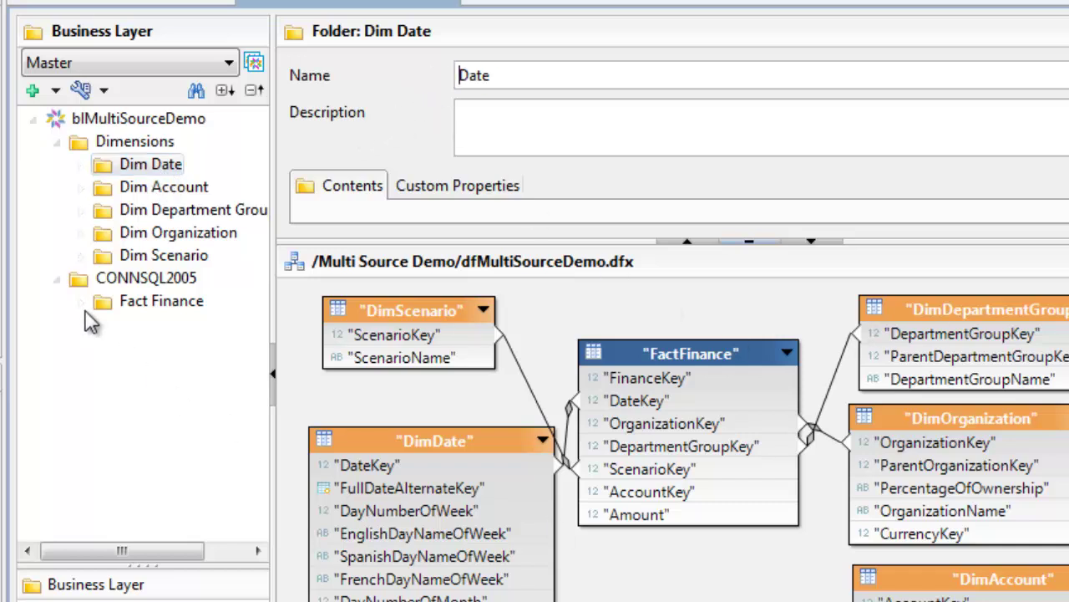
# - Remove the "Dim" prefix from the names of the Account, Department Group, Organization and Scenario folders
pyautogui.click(143, 189)
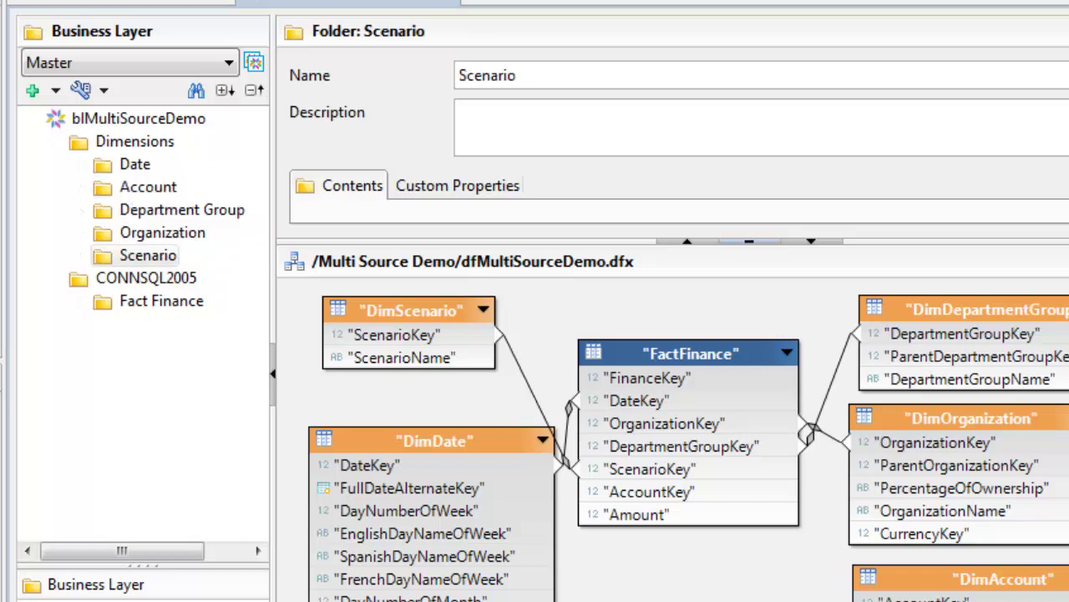
# - Review the dimensions in the Date and Account folders and delete the Date Key dimension from the Date folder
pyautogui.click(144, 174)
pyautogui.click(81, 166)
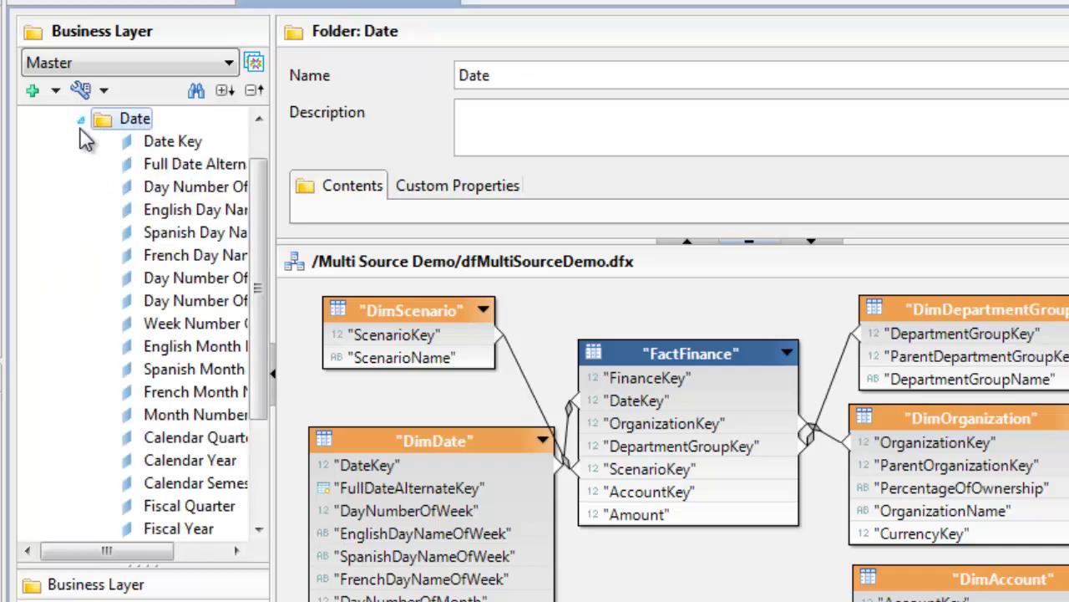
pyautogui.click(81, 121)
pyautogui.click(81, 189)
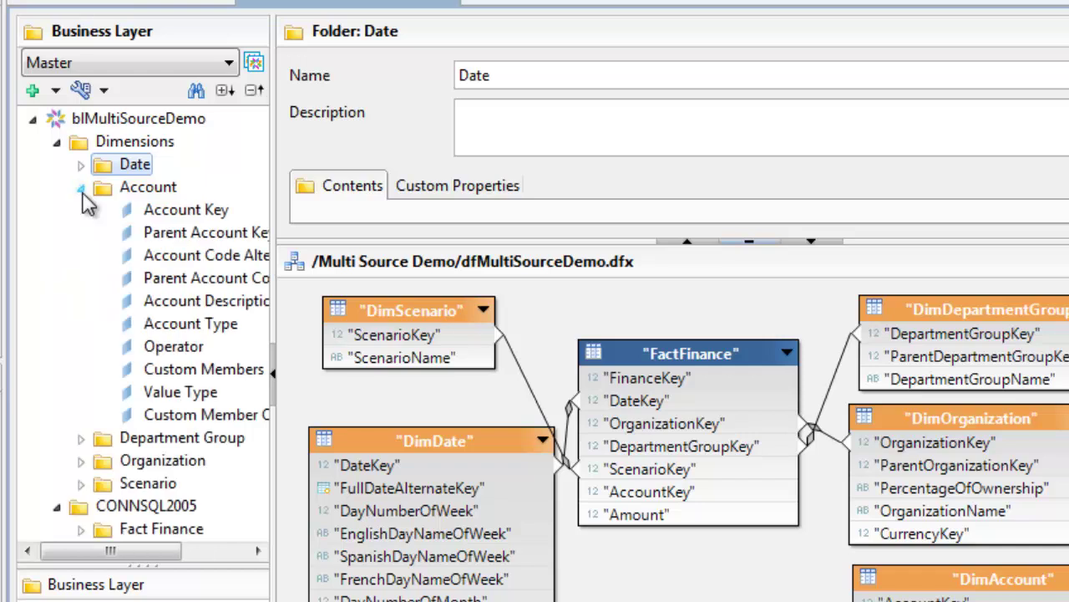
pyautogui.click(81, 189)
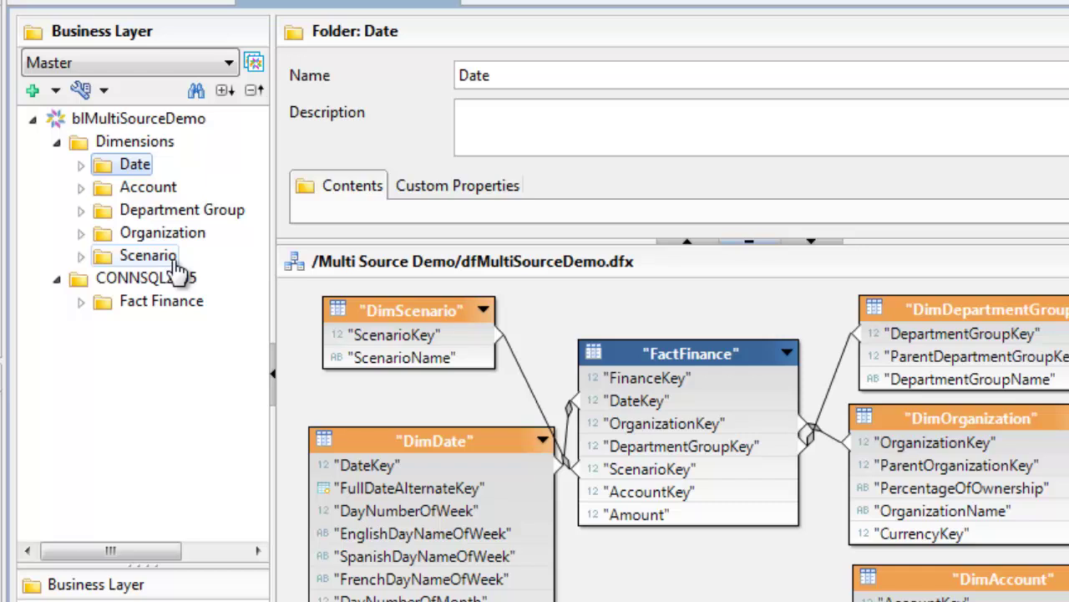
pyautogui.click(81, 165)
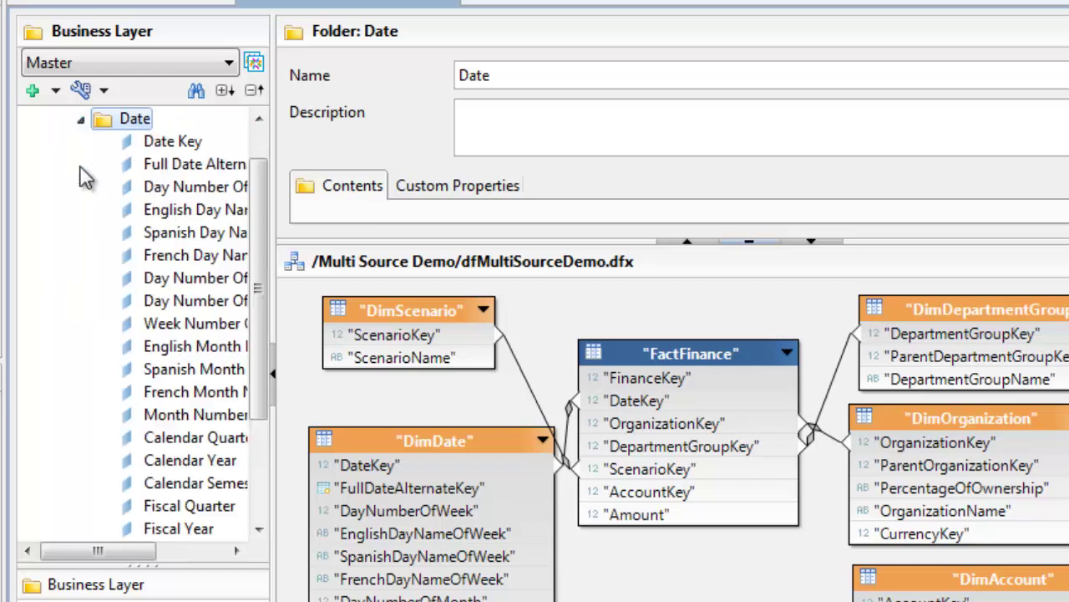
pyautogui.click(183, 149)
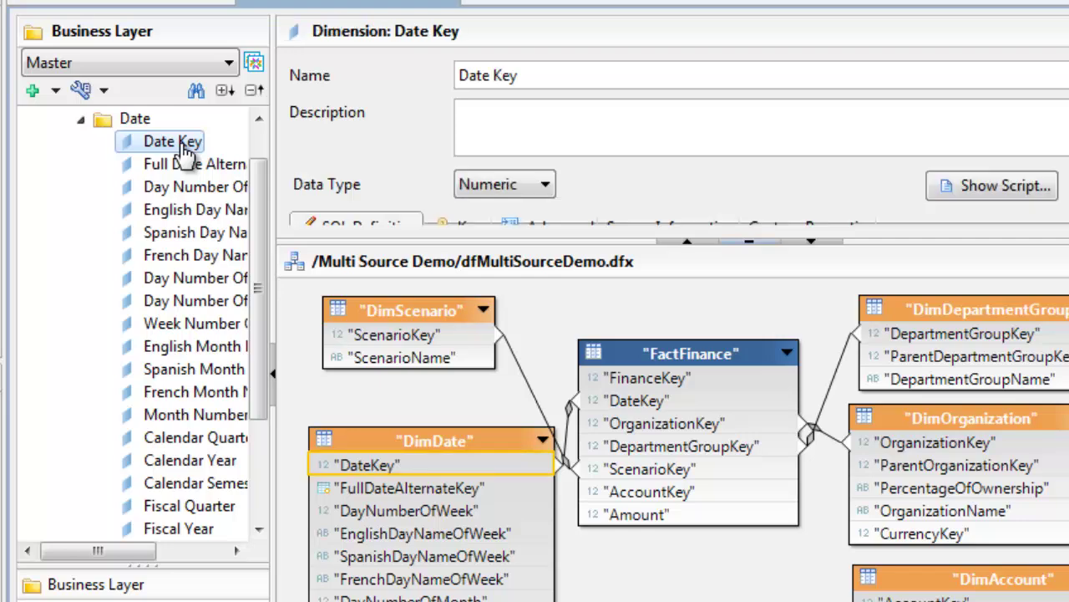
pyautogui.press('Delete')
pyautogui.click(576, 351)
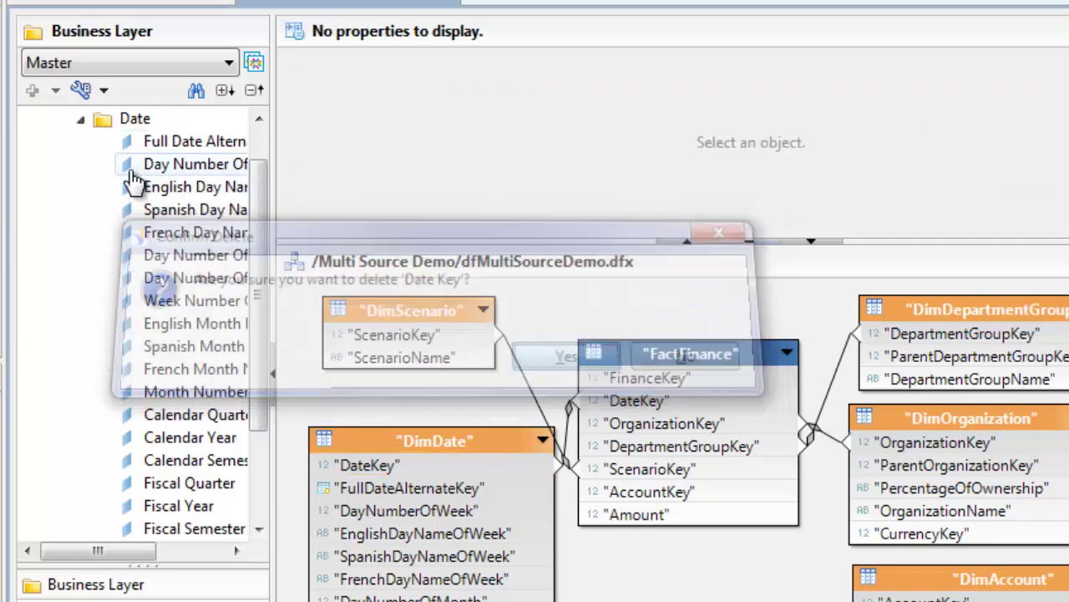
pyautogui.click(82, 119)
# - Delete the Account Key dimension from the Account folder and collapse that folder
pyautogui.click(81, 187)
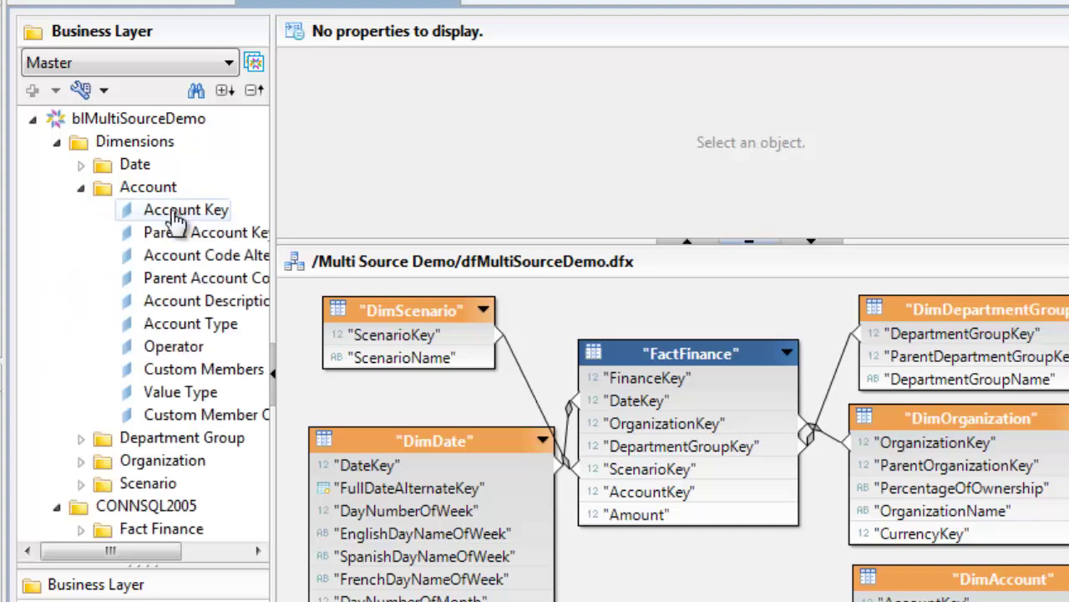
pyautogui.click(224, 216)
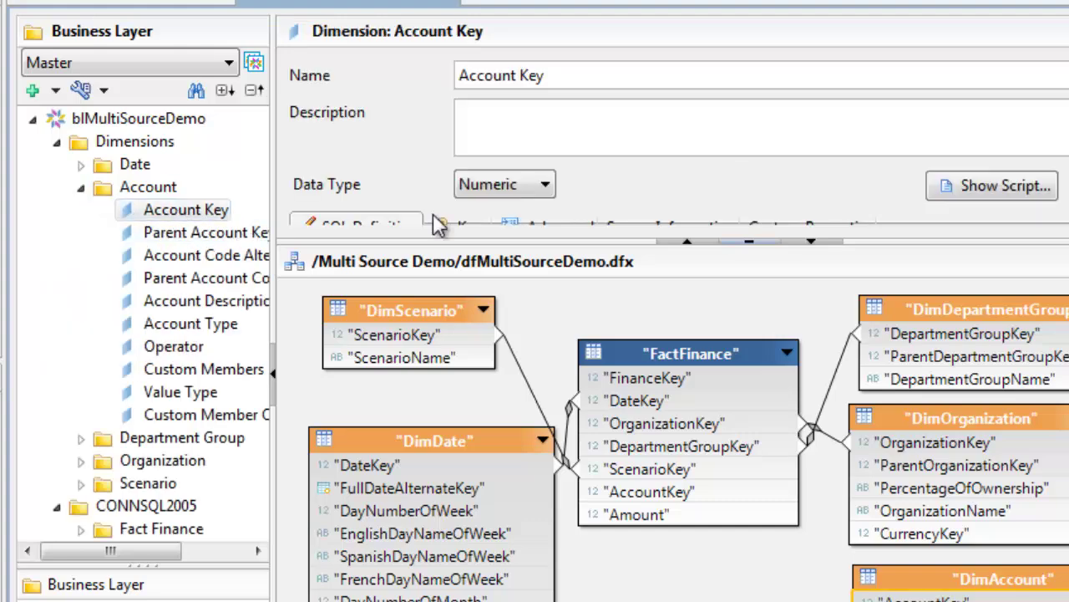
pyautogui.press('Delete')
pyautogui.click(578, 359)
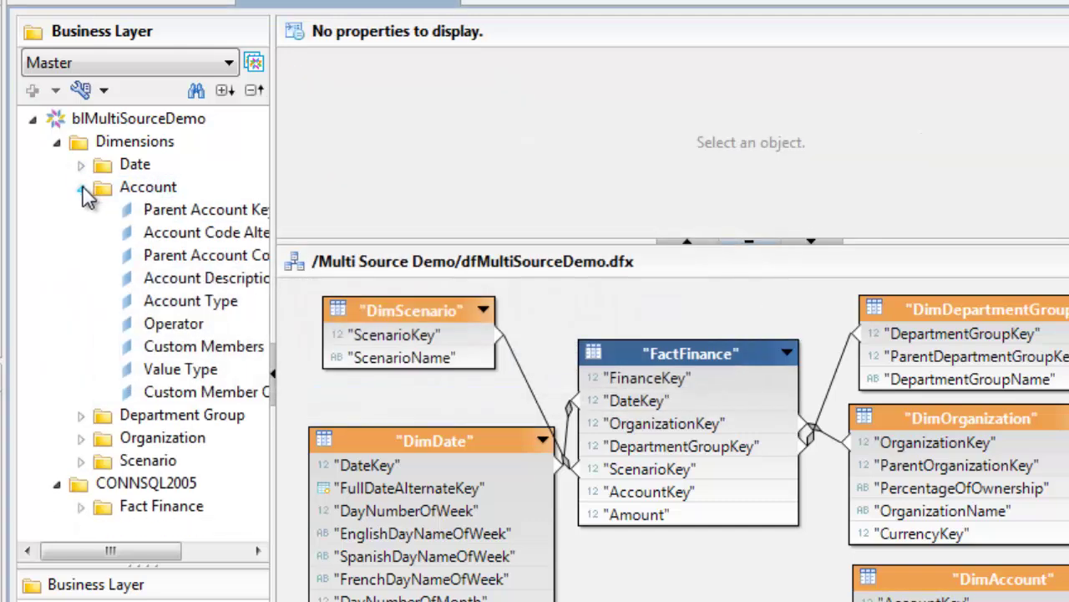
pyautogui.click(81, 187)
# - Delete the Department Group Key dimension from the Department Group folder
pyautogui.click(82, 210)
pyautogui.click(171, 234)
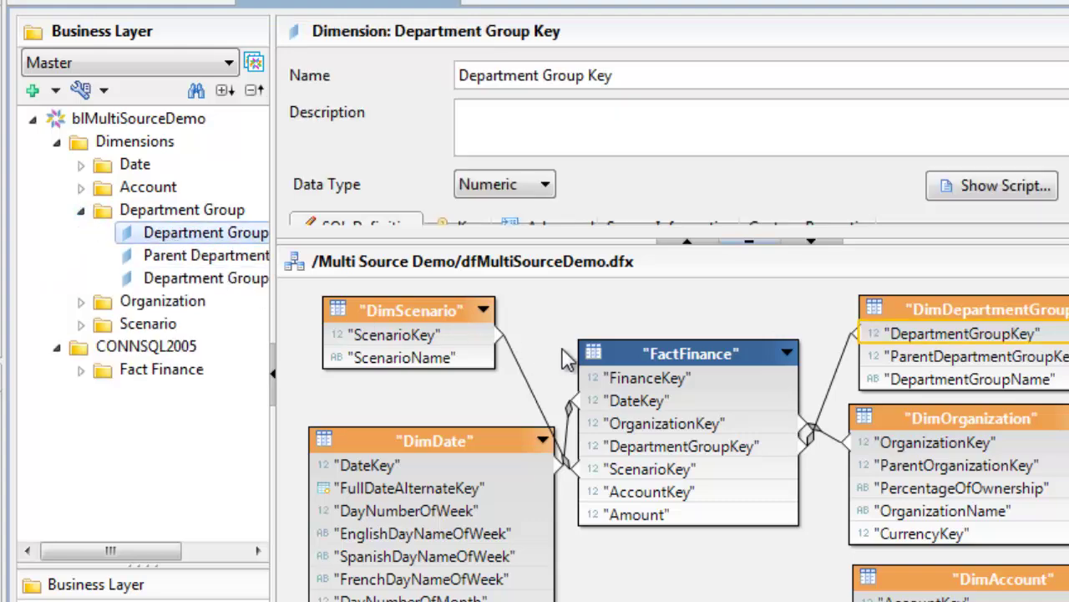
pyautogui.press('Delete')
pyautogui.click(585, 363)
# - Delete the Organization Key dimension from the Organization folder and collapse the Organization and Department Group folders
pyautogui.click(81, 278)
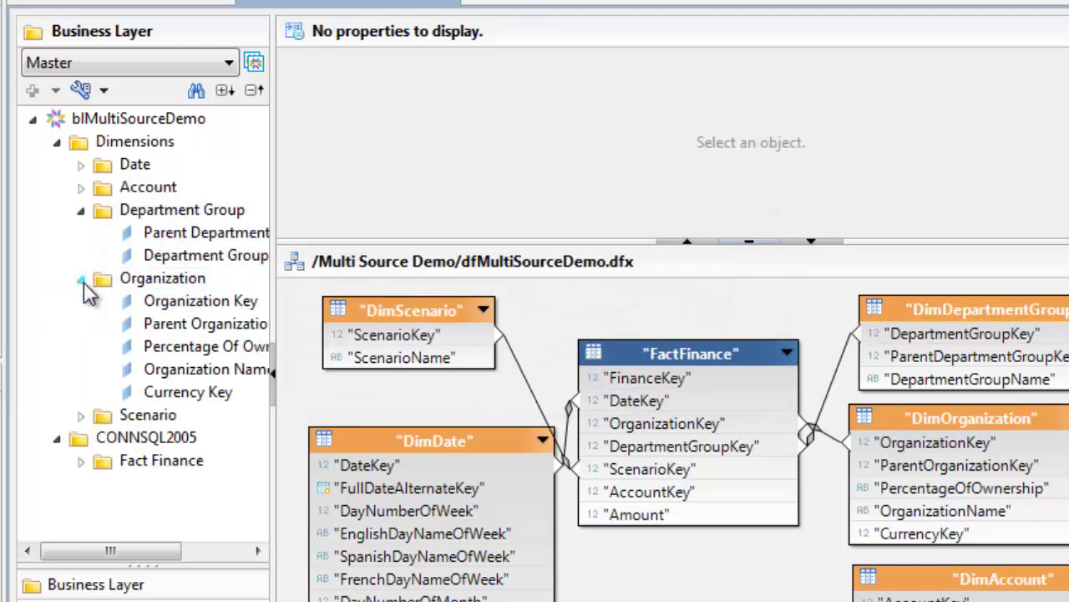
pyautogui.click(167, 301)
pyautogui.press('Delete')
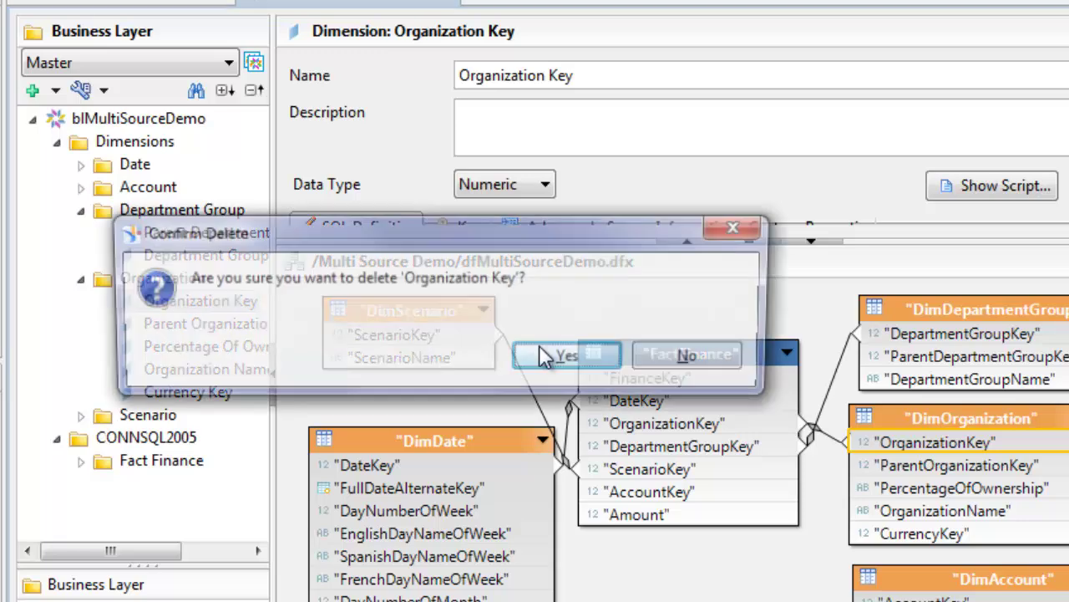
pyautogui.click(541, 358)
pyautogui.click(81, 279)
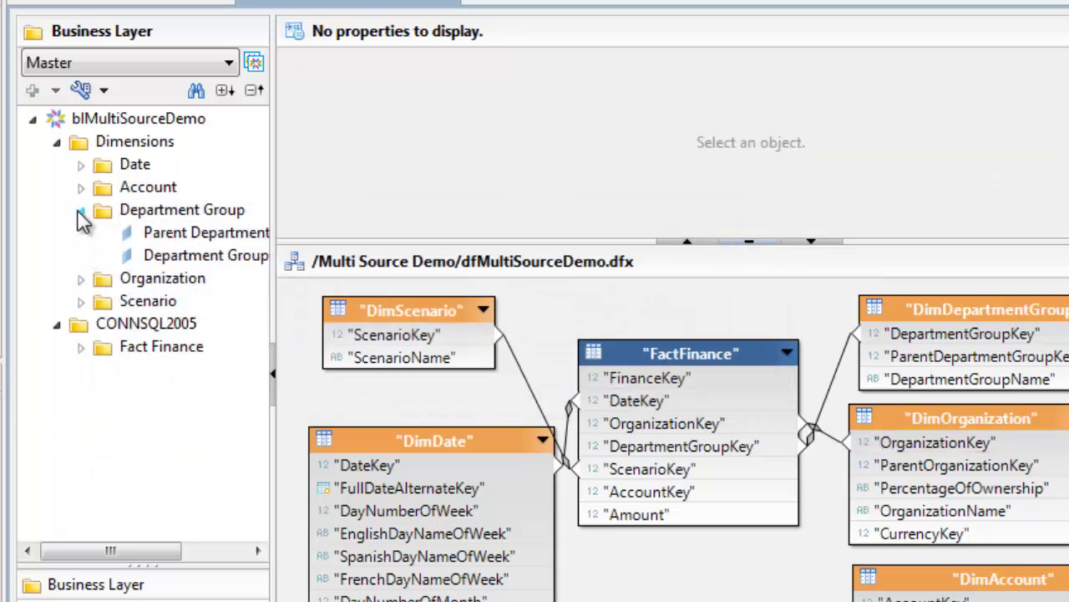
pyautogui.click(81, 209)
# - Delete the Scenario Key dimension from the Scenario folder and collapse that folder
pyautogui.click(81, 256)
pyautogui.click(172, 283)
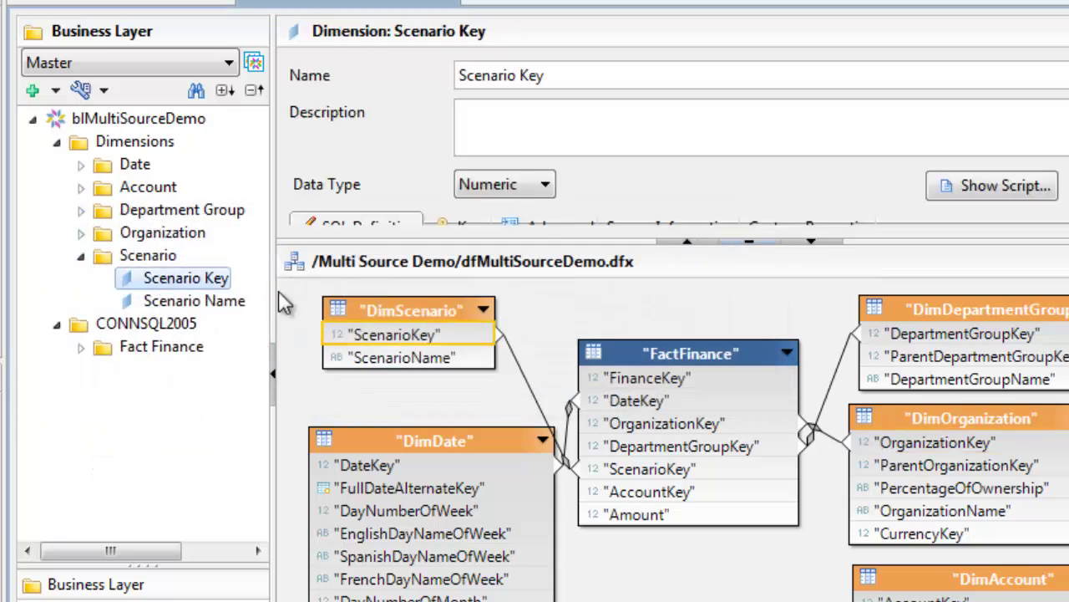
pyautogui.press('Delete')
pyautogui.click(547, 358)
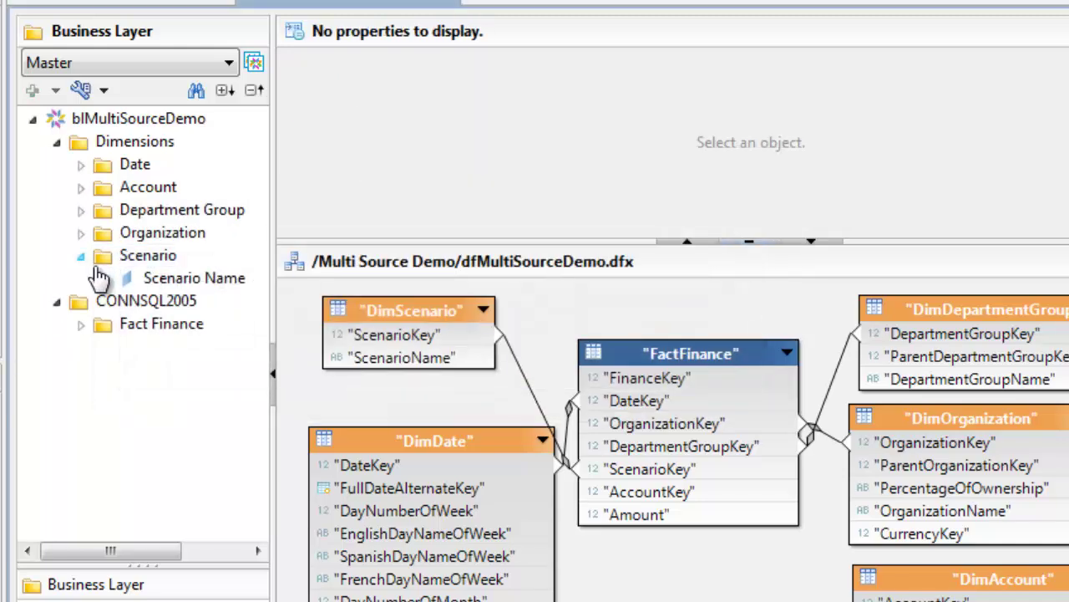
pyautogui.click(85, 255)
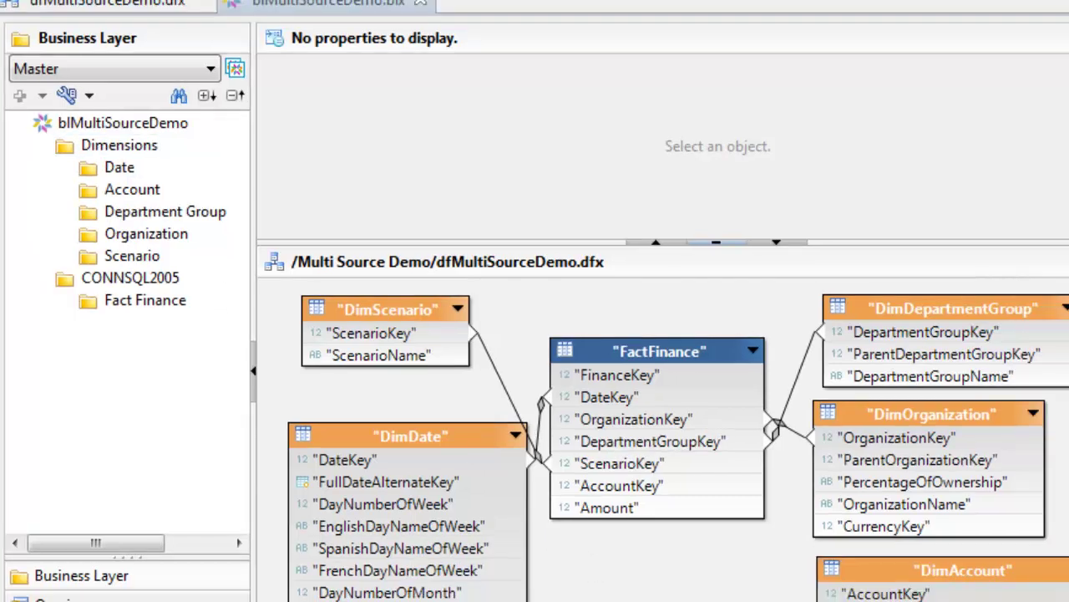
# - Rename the CONNSQL2005 folder to Measures
pyautogui.click(147, 284)
pyautogui.moveTo(554, 80); pyautogui.dragTo(382, 84)
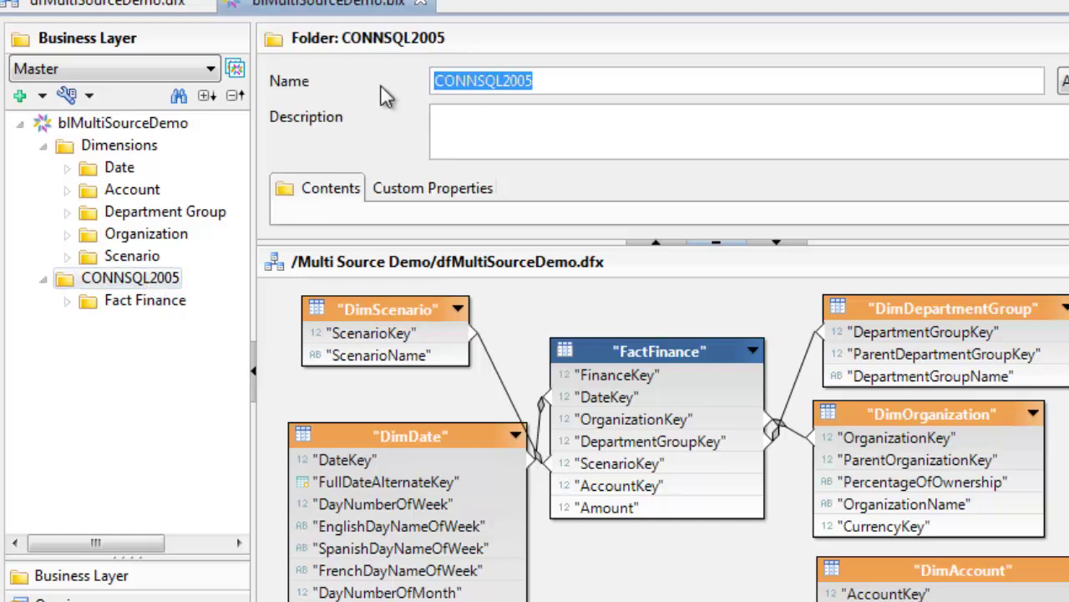
pyautogui.write('Measure')
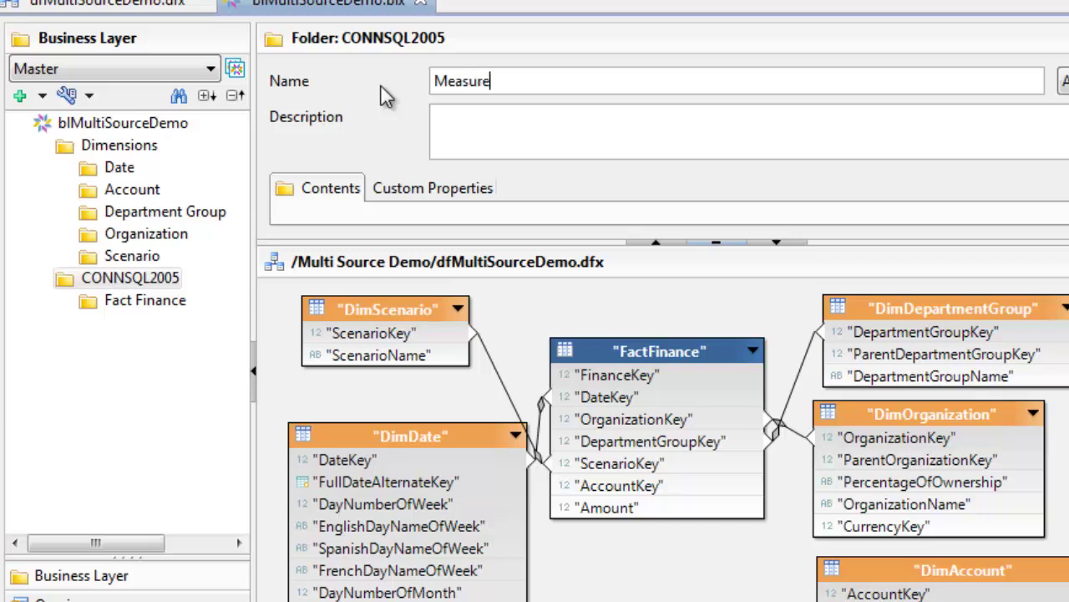
pyautogui.write('s')
pyautogui.click(163, 306)
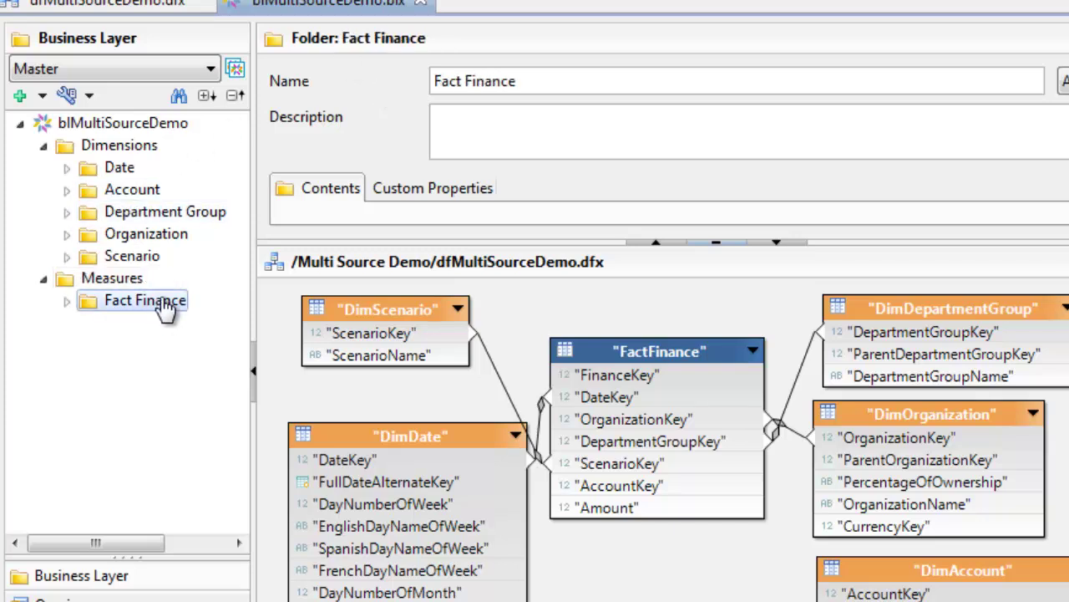
# - Move the Amount object out of the Fact Finance folder directly into the Measures folder
pyautogui.click(67, 301)
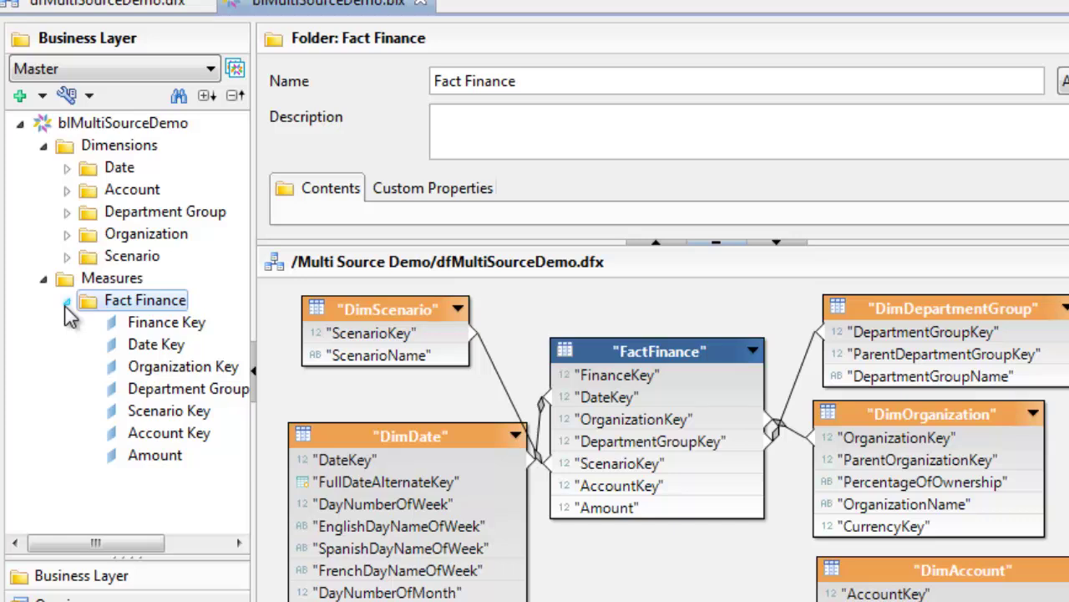
pyautogui.click(164, 458)
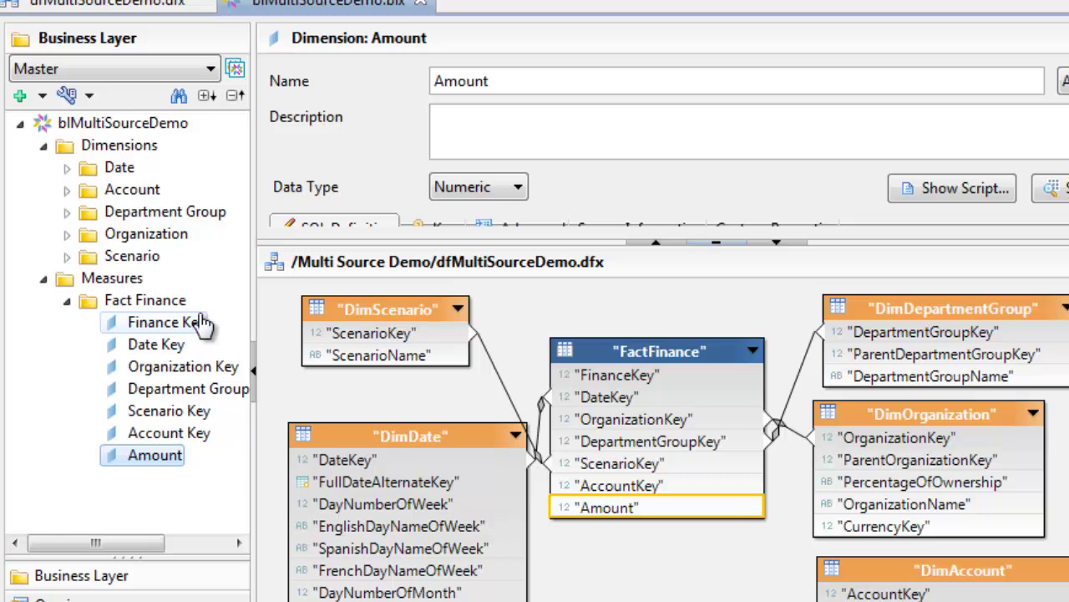
pyautogui.moveTo(149, 456); pyautogui.dragTo(141, 292)
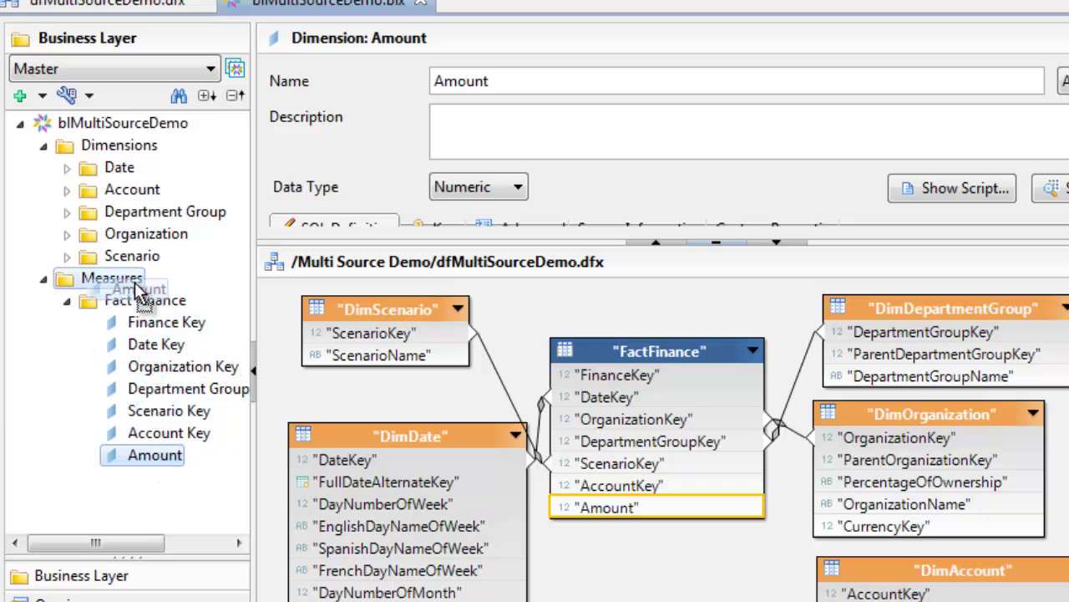
pyautogui.moveTo(140, 293); pyautogui.dragTo(140, 293)
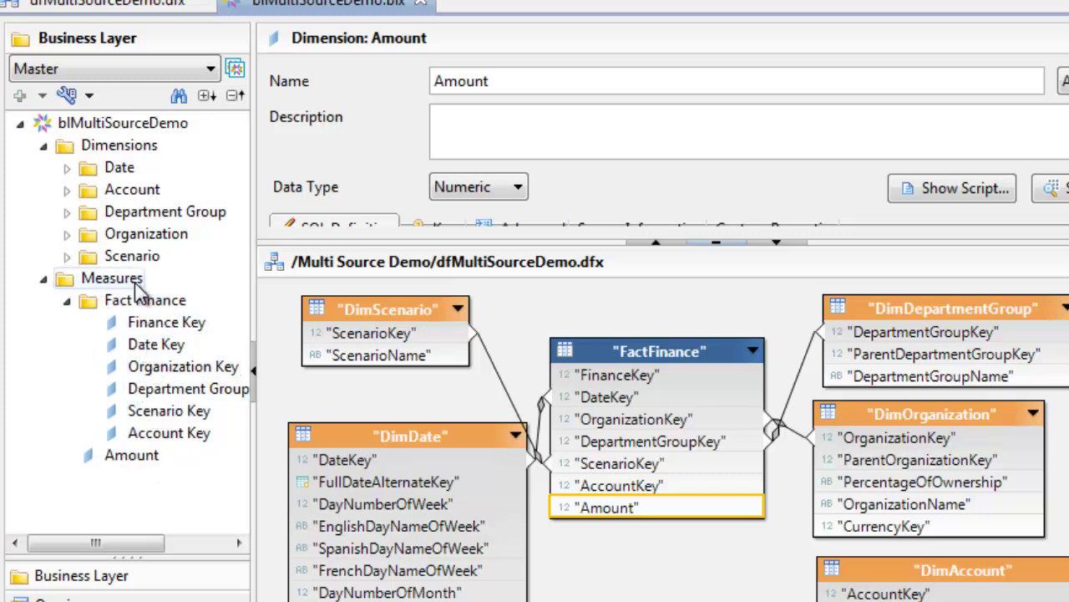
# - Delete the Fact Finance folder with its remaining key objects from the Measures folder
pyautogui.click(92, 280)
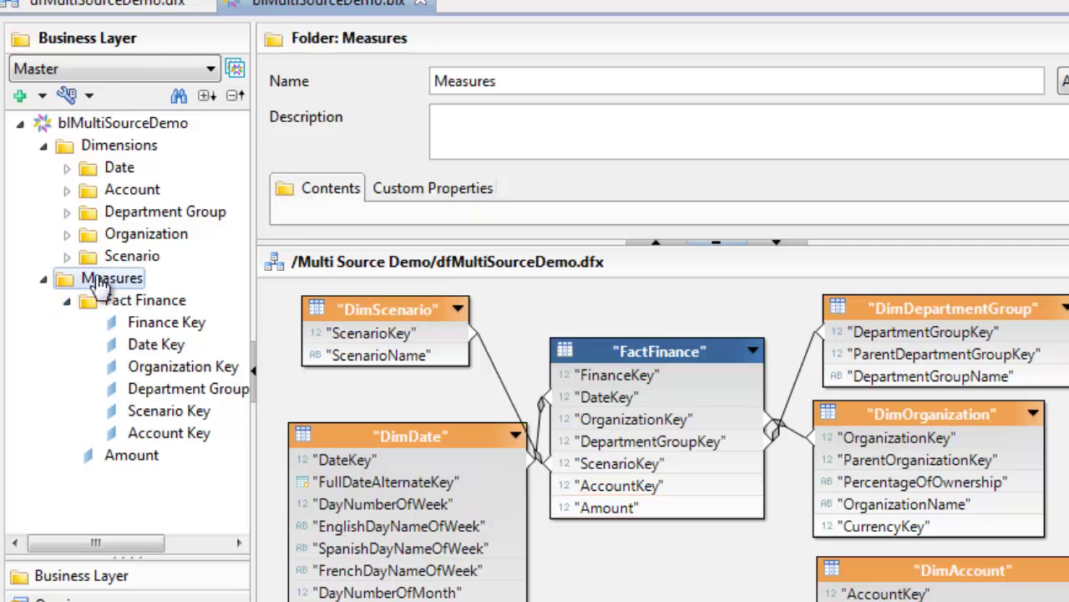
pyautogui.click(68, 300)
pyautogui.click(108, 303)
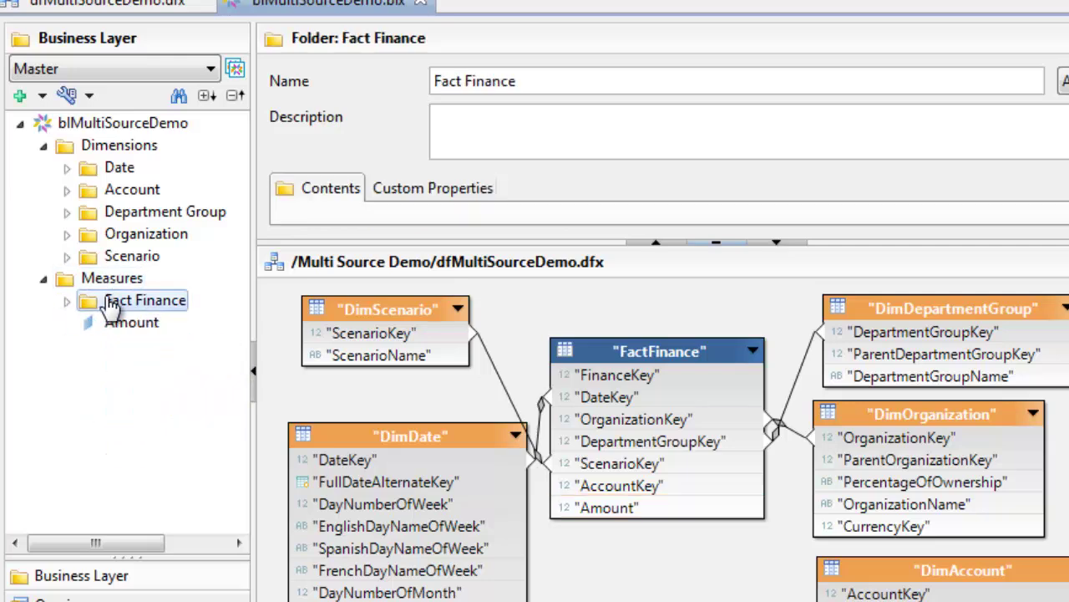
pyautogui.press('Delete')
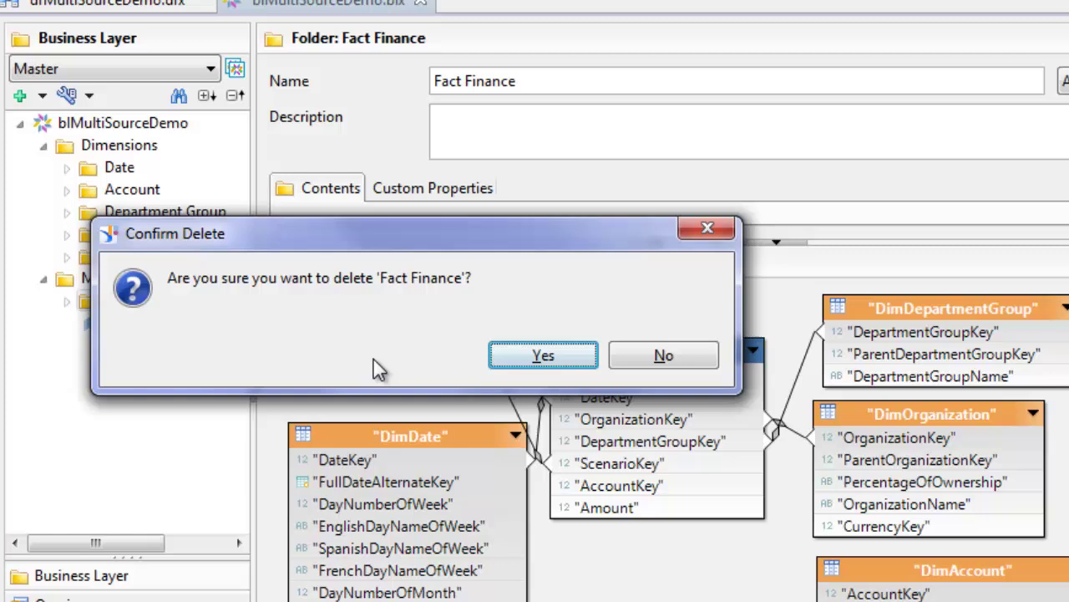
pyautogui.click(543, 356)
# - Enlarge the properties area to show Amount's SQL definition and turn Amount into a measure with the Sum aggregation function
pyautogui.click(115, 303)
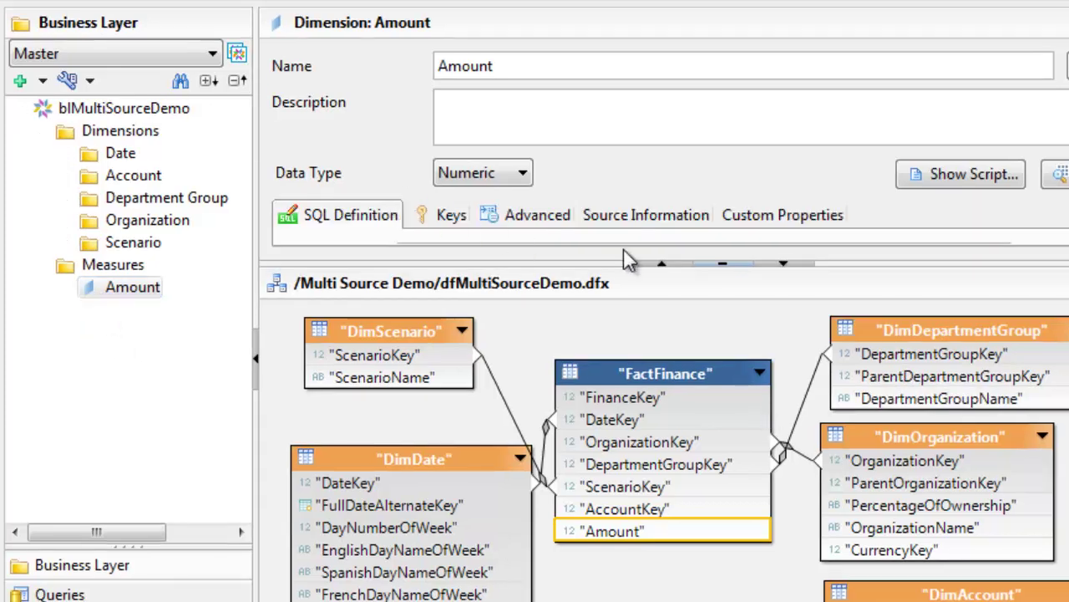
pyautogui.moveTo(847, 260); pyautogui.dragTo(916, 509)
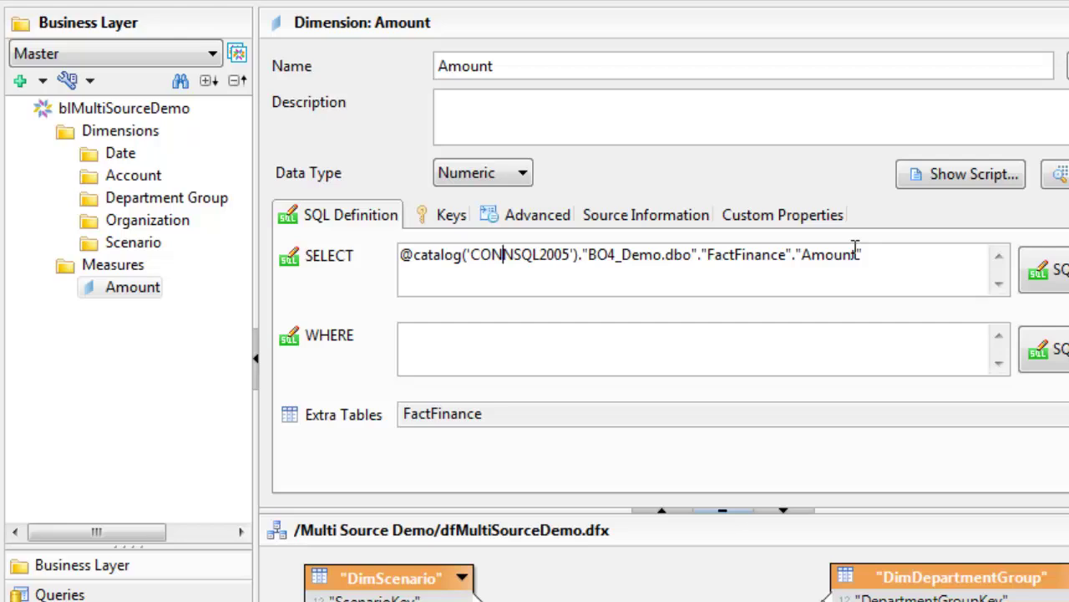
pyautogui.rightClick(117, 299)
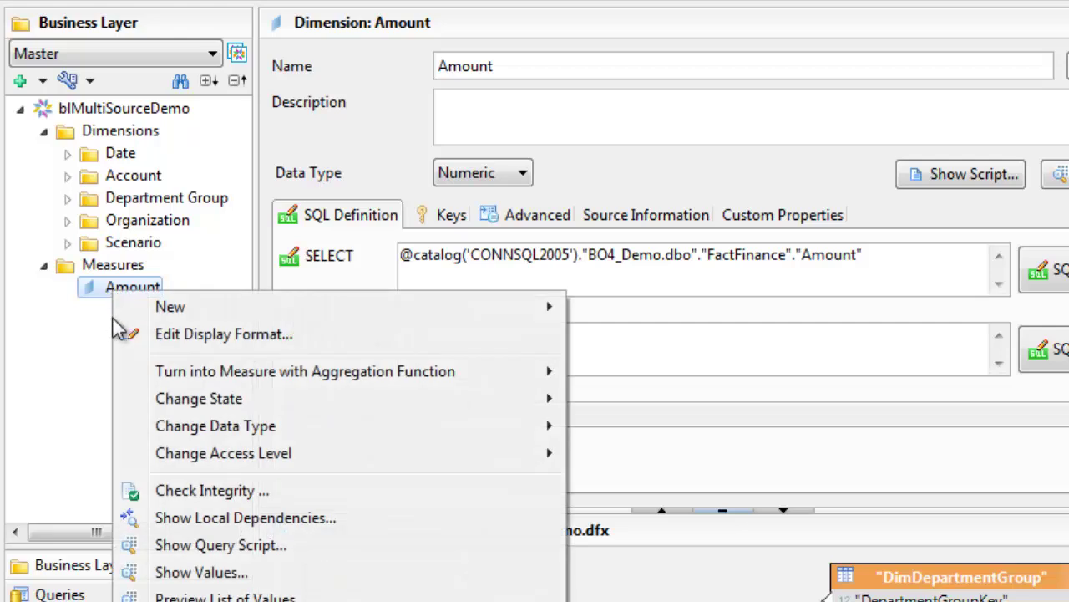
pyautogui.moveTo(196, 378)
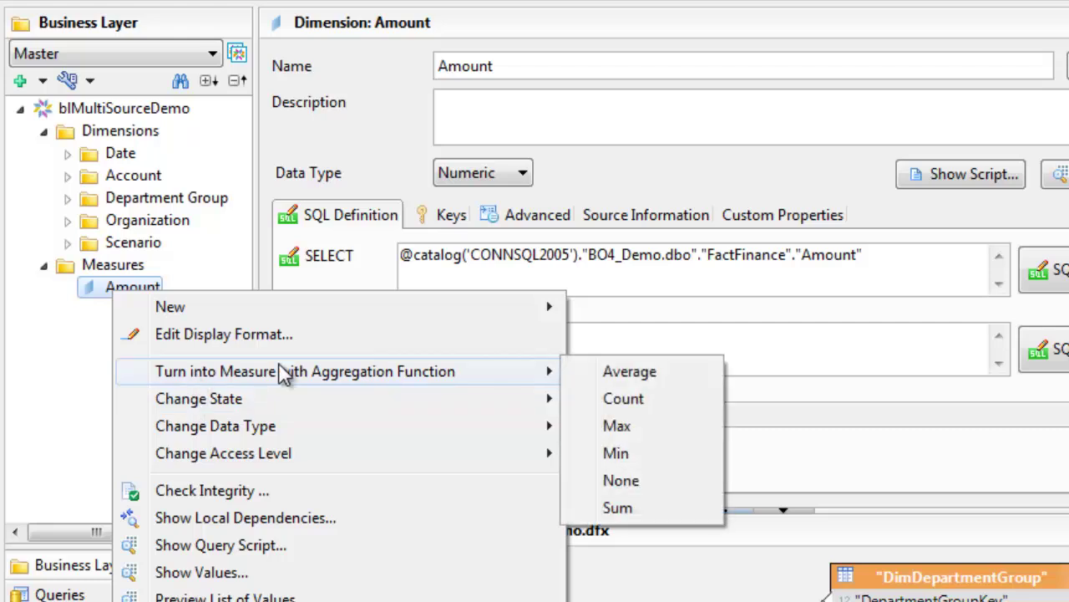
pyautogui.click(616, 508)
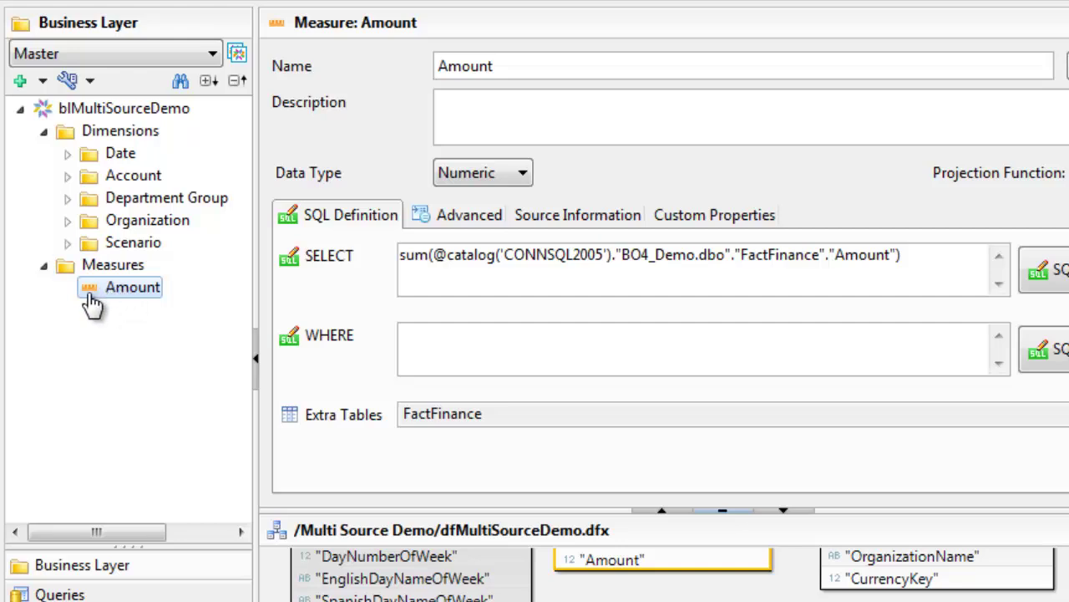
# - Review the Scenario folder's contents and the connection and data foundation files in the Multi Source Demo project
pyautogui.click(67, 242)
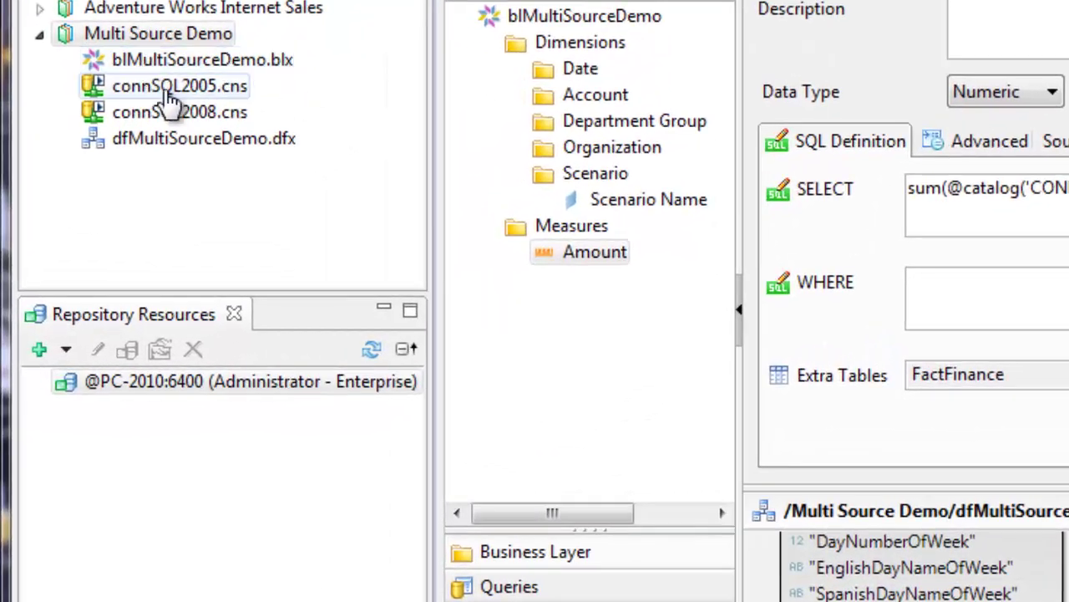
pyautogui.click(170, 92)
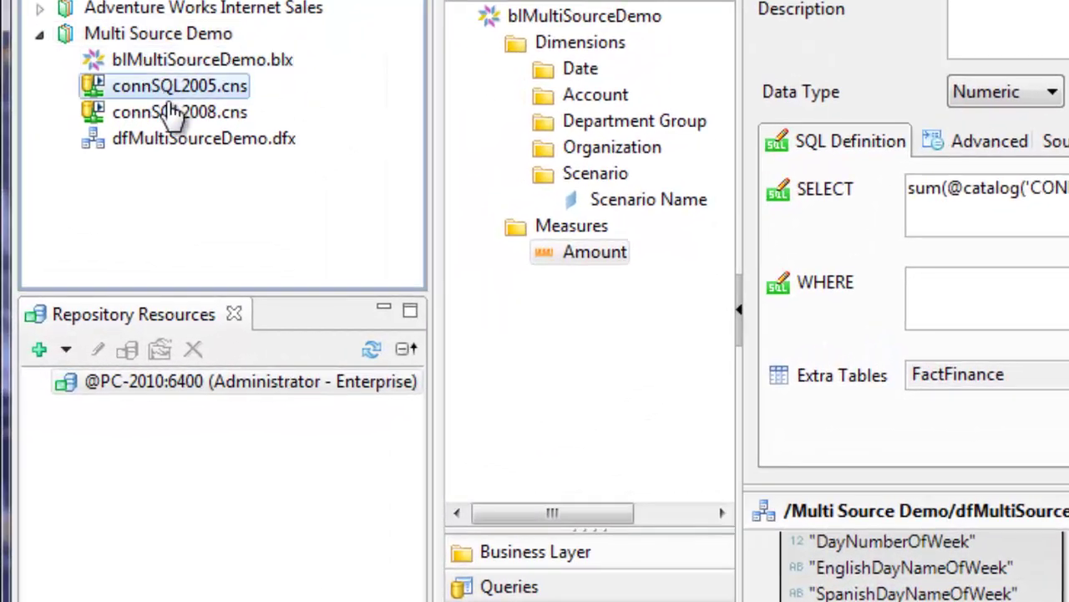
pyautogui.click(171, 112)
pyautogui.click(227, 140)
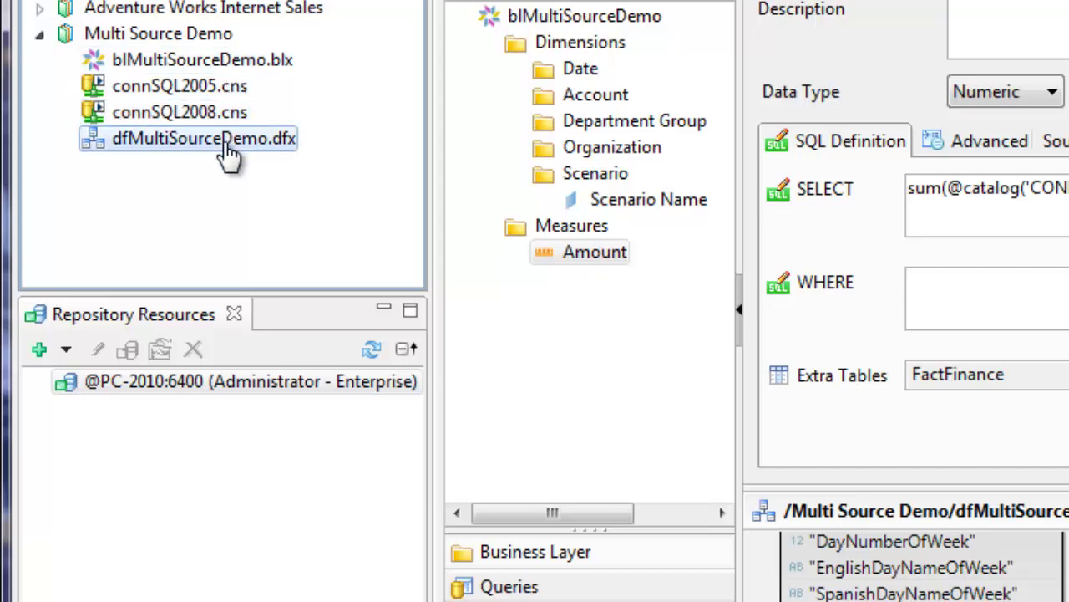
# - Start publishing blMultiSourceDemo.blx to a repository, saving both dfMultiSourceDemo.dfx and blMultiSourceDemo.blx for it
pyautogui.click(278, 63)
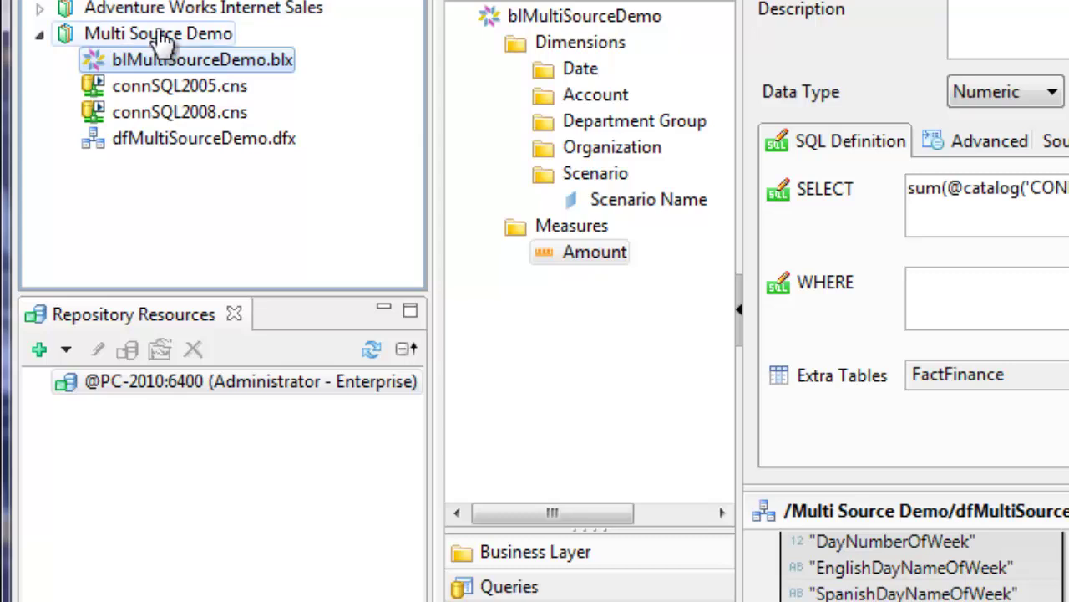
pyautogui.rightClick(175, 74)
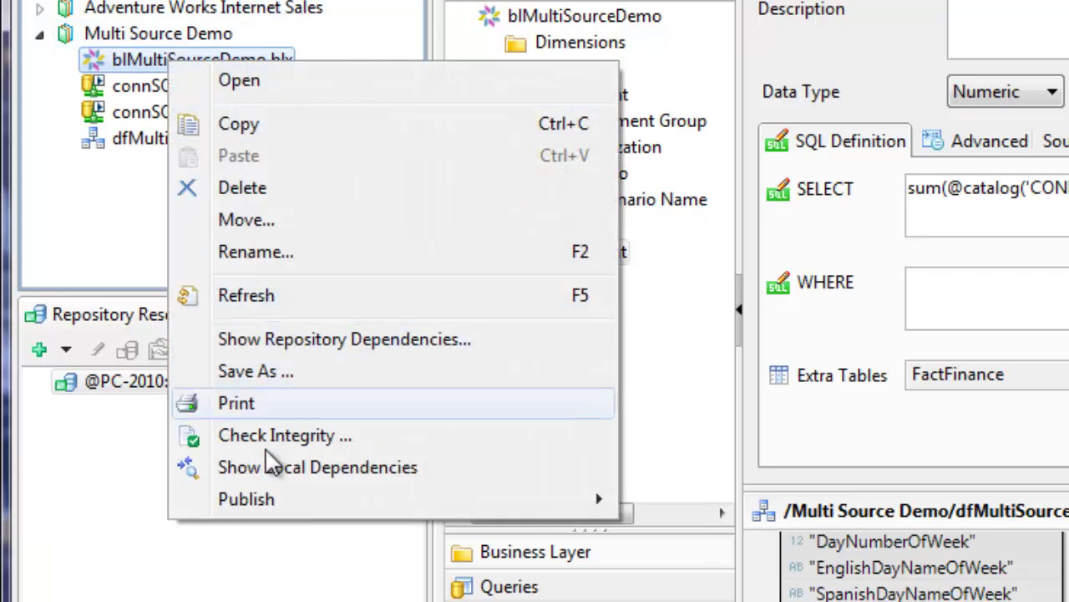
pyautogui.moveTo(275, 502)
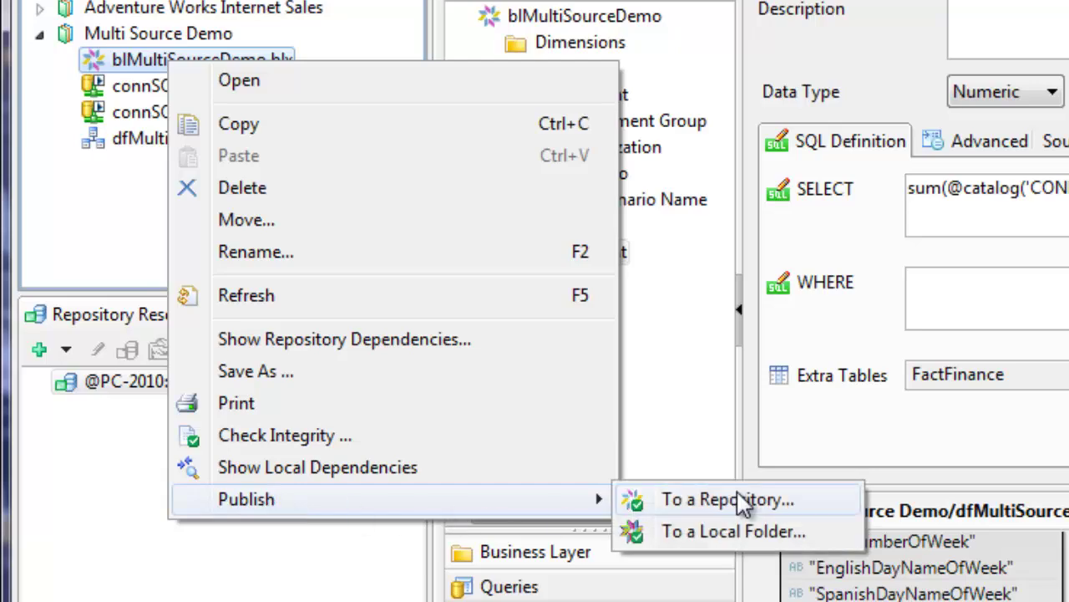
pyautogui.click(745, 507)
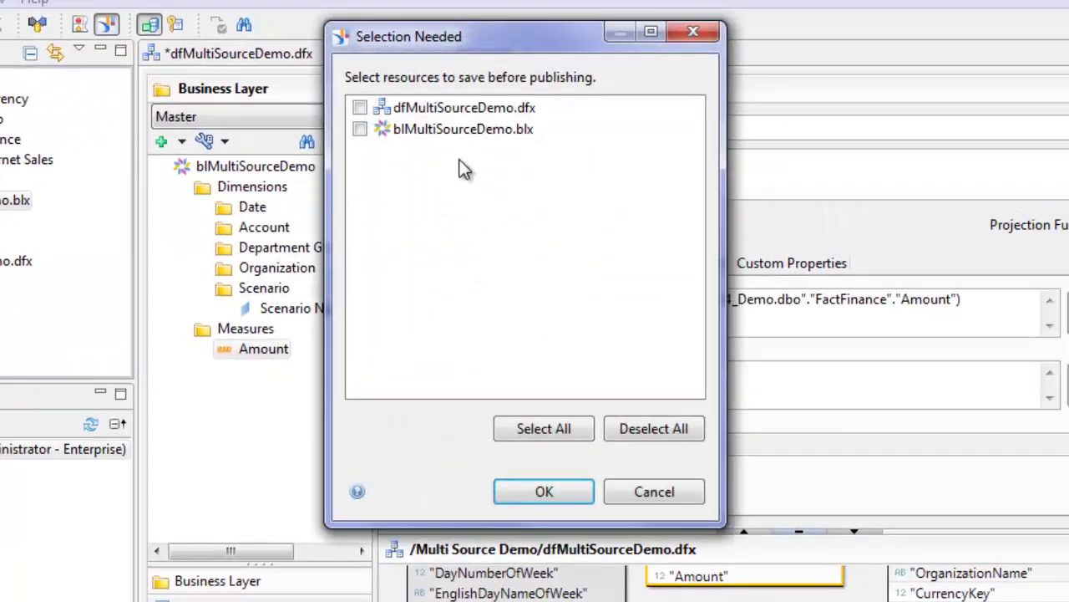
pyautogui.click(360, 108)
pyautogui.click(360, 129)
pyautogui.click(544, 492)
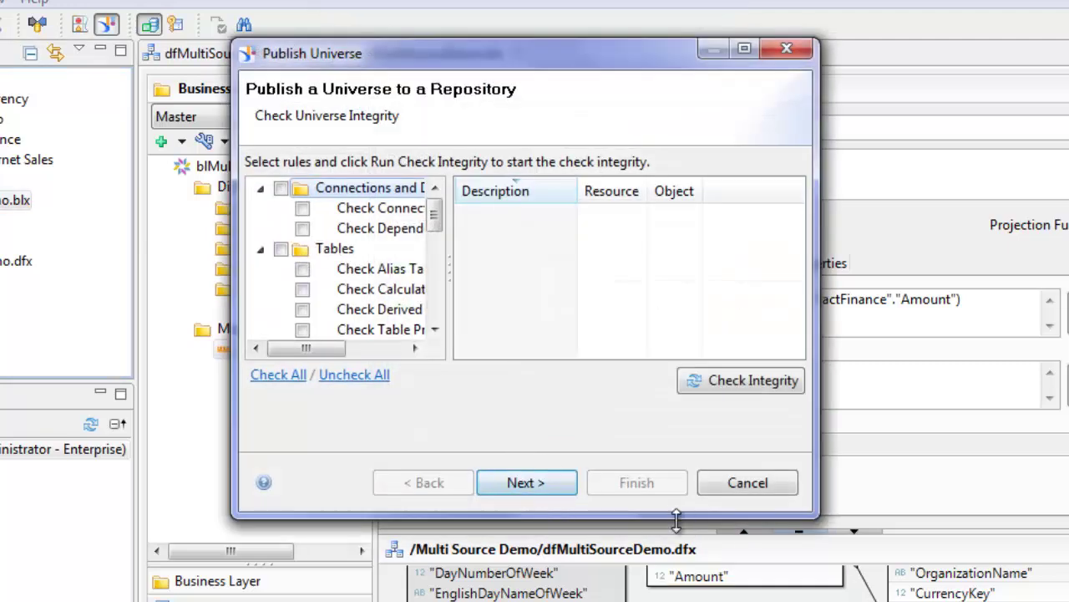
# - Skip the integrity check and publish the universe into the repository's Universes folder
pyautogui.click(524, 483)
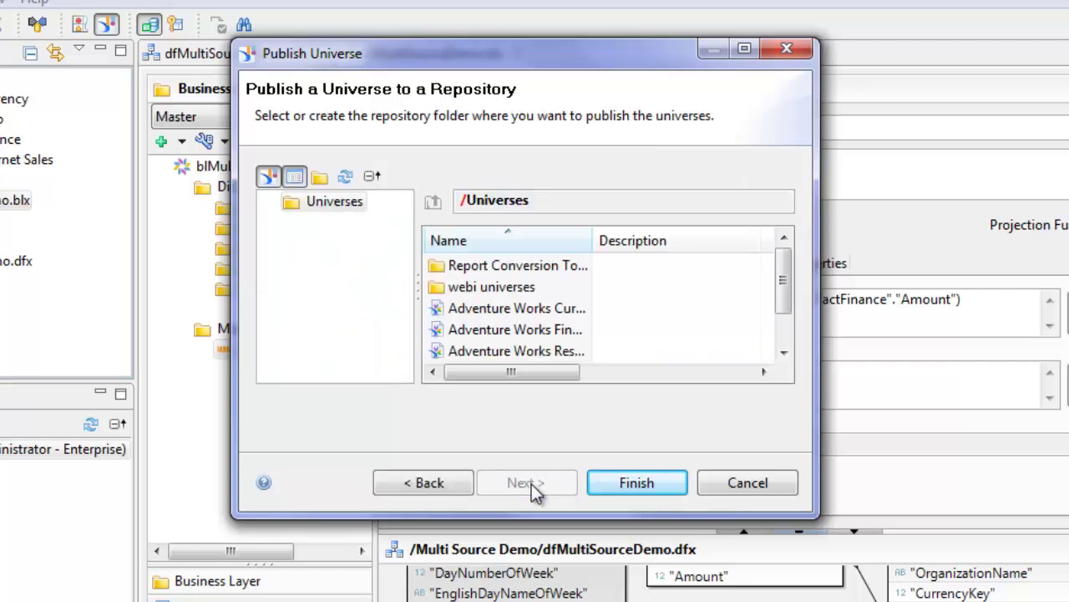
pyautogui.click(637, 485)
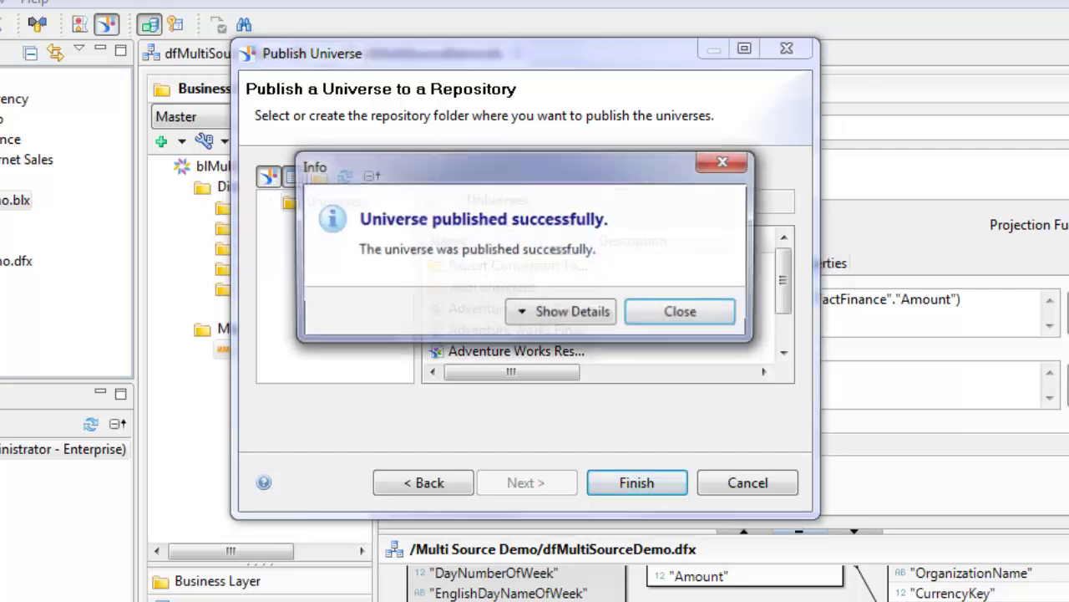
pyautogui.click(553, 311)
pyautogui.click(680, 426)
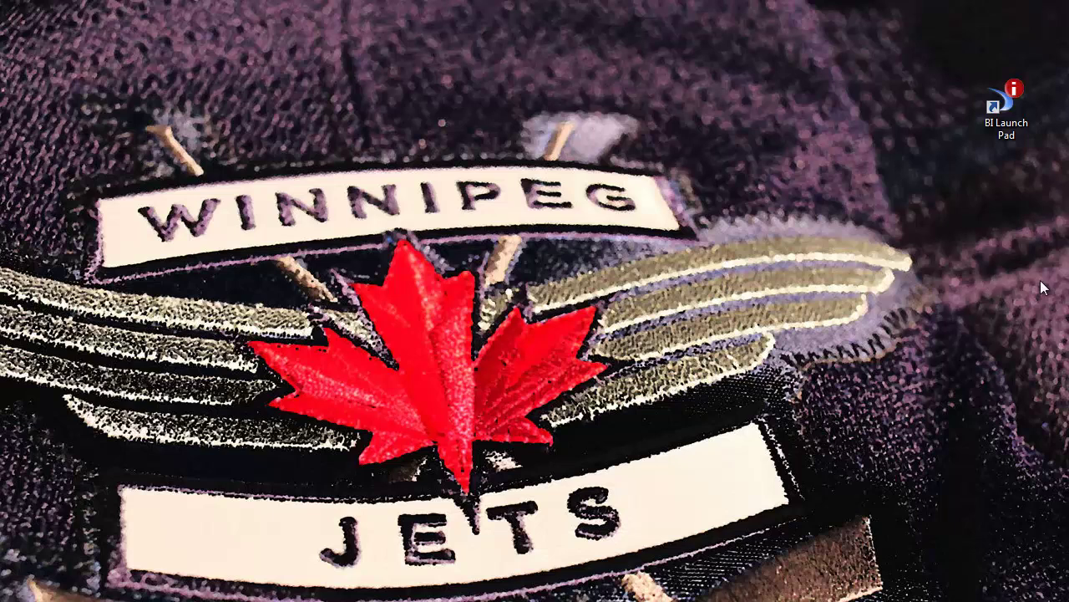
# - Switch to BI launch pad and log on to system PC-2010 by entering the account password
pyautogui.doubleClick(1006, 107)
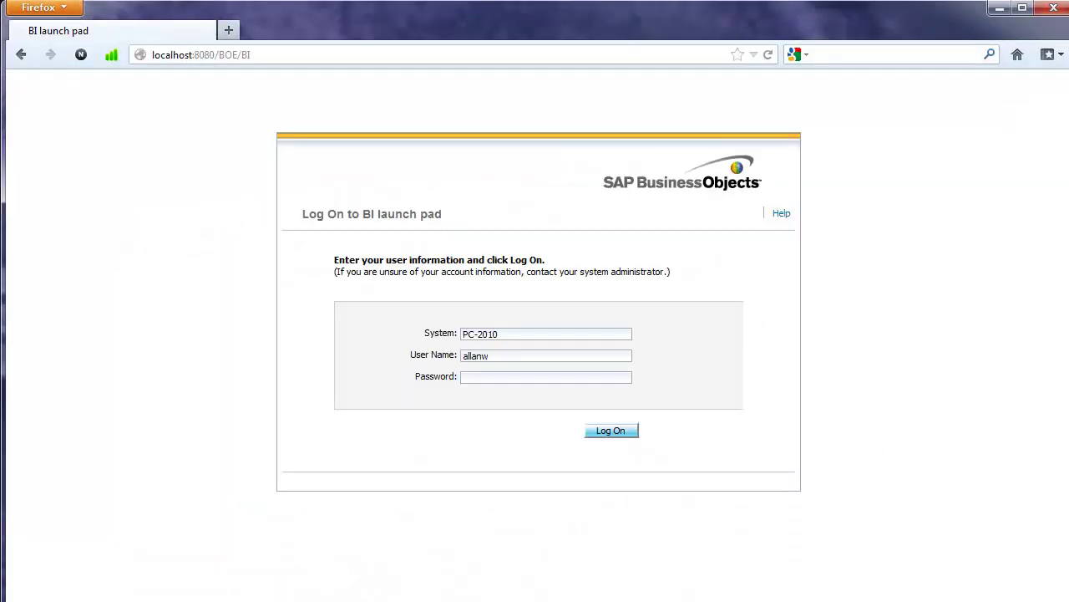
pyautogui.click(475, 376)
pyautogui.write('********')
pyautogui.click(611, 431)
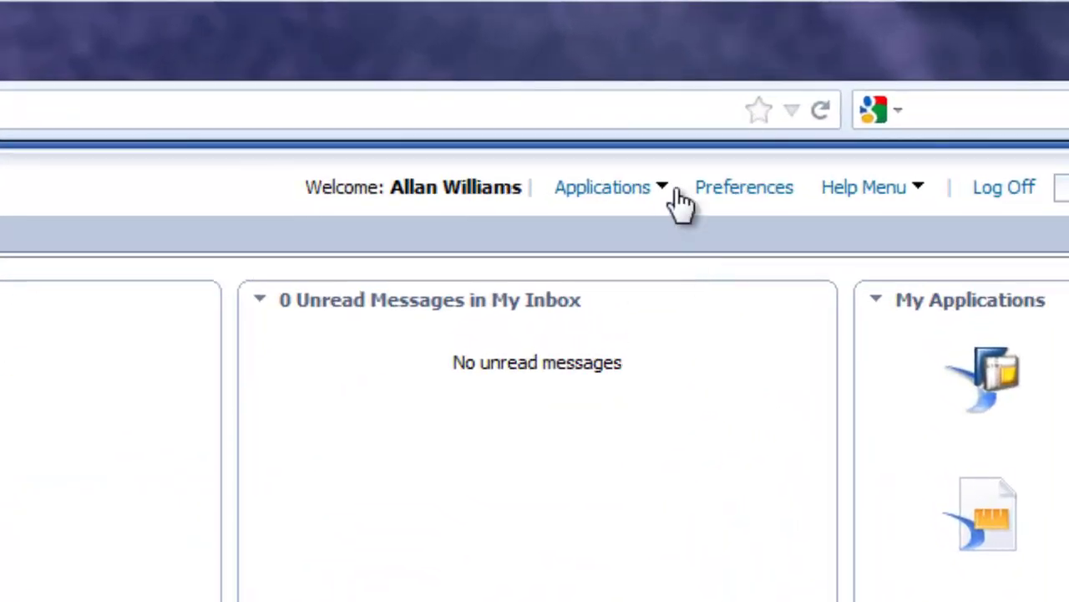
# - Launch Web Intelligence and create a new document with the blMultiSourceDemo.unx universe as its data source
pyautogui.click(668, 191)
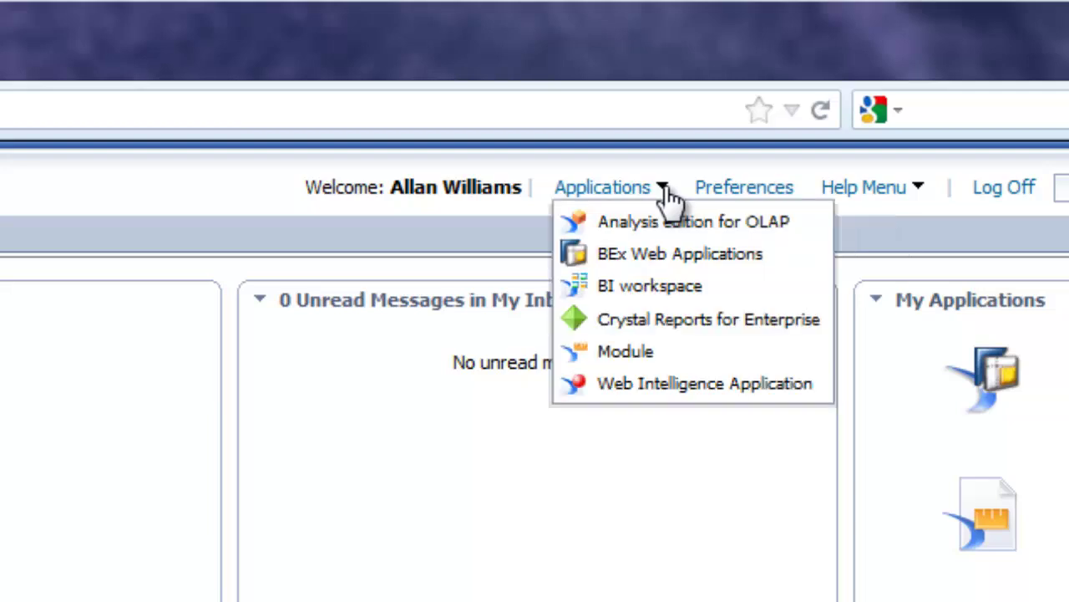
pyautogui.click(703, 387)
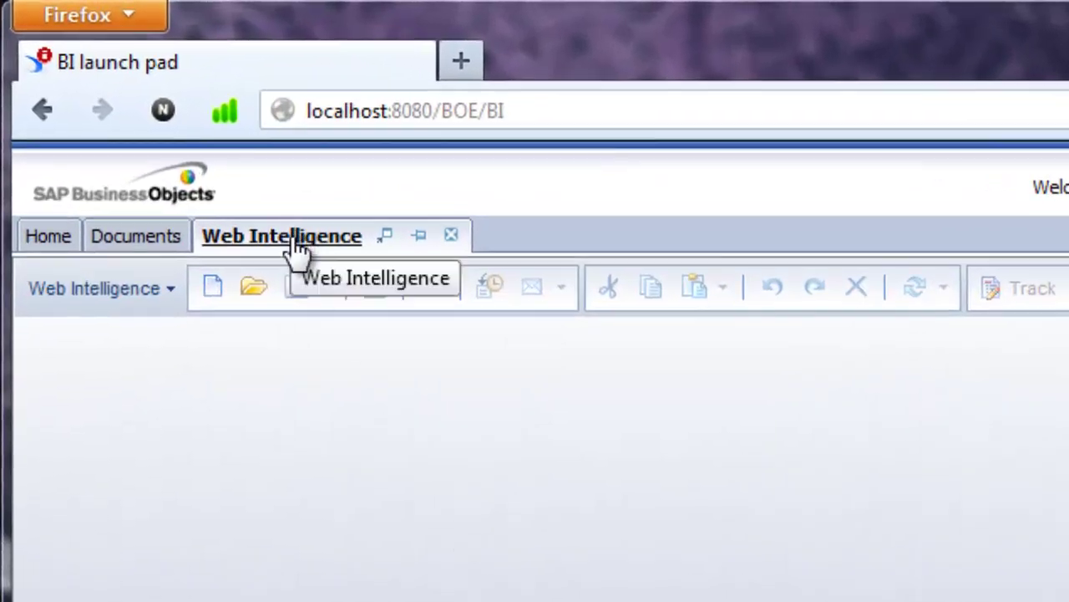
pyautogui.click(209, 293)
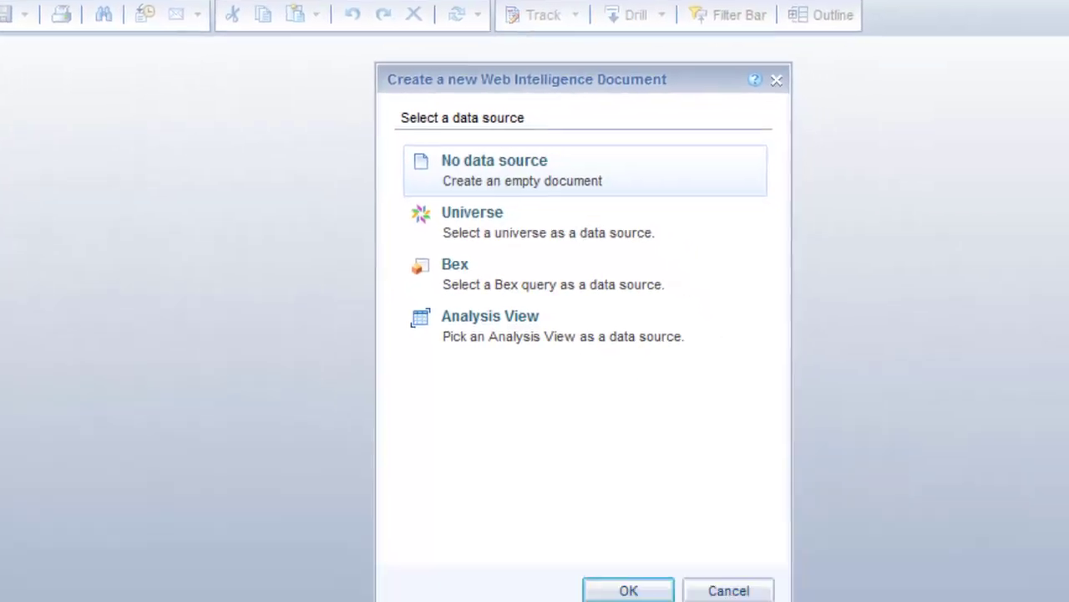
pyautogui.click(452, 196)
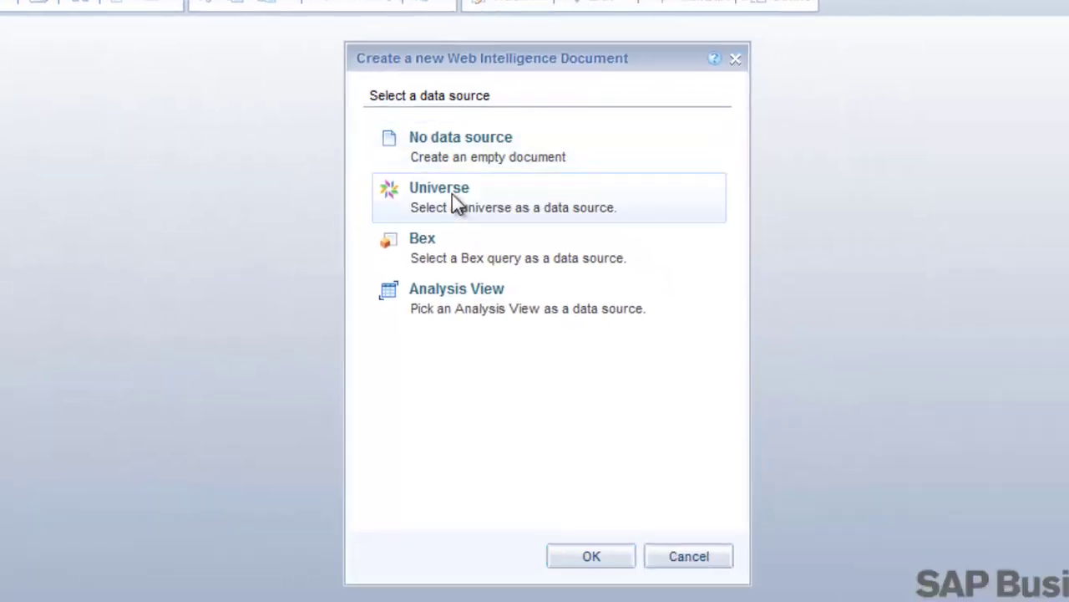
pyautogui.click(591, 558)
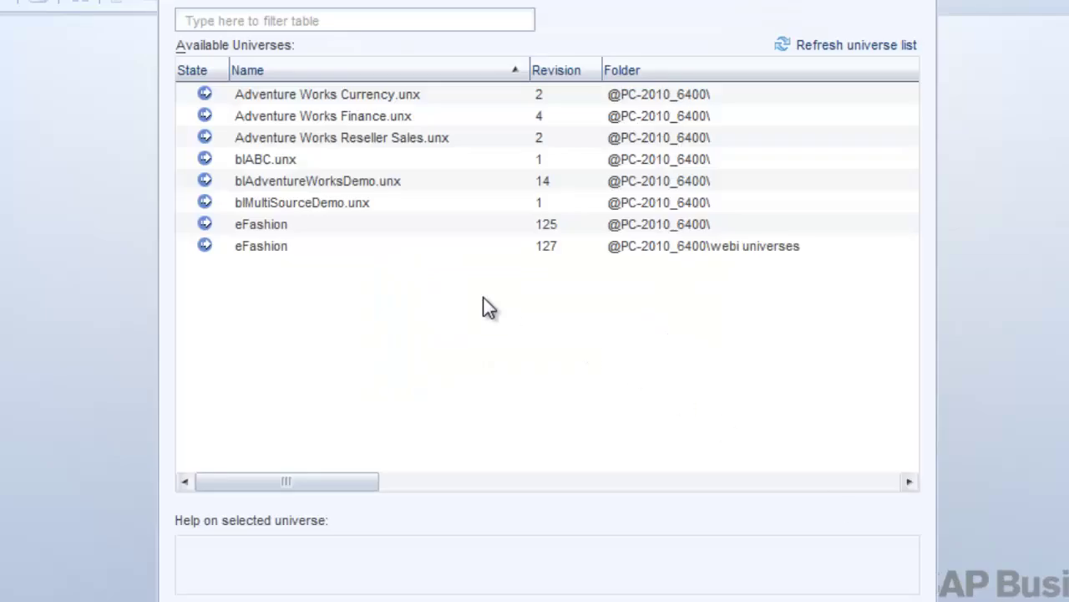
pyautogui.click(305, 204)
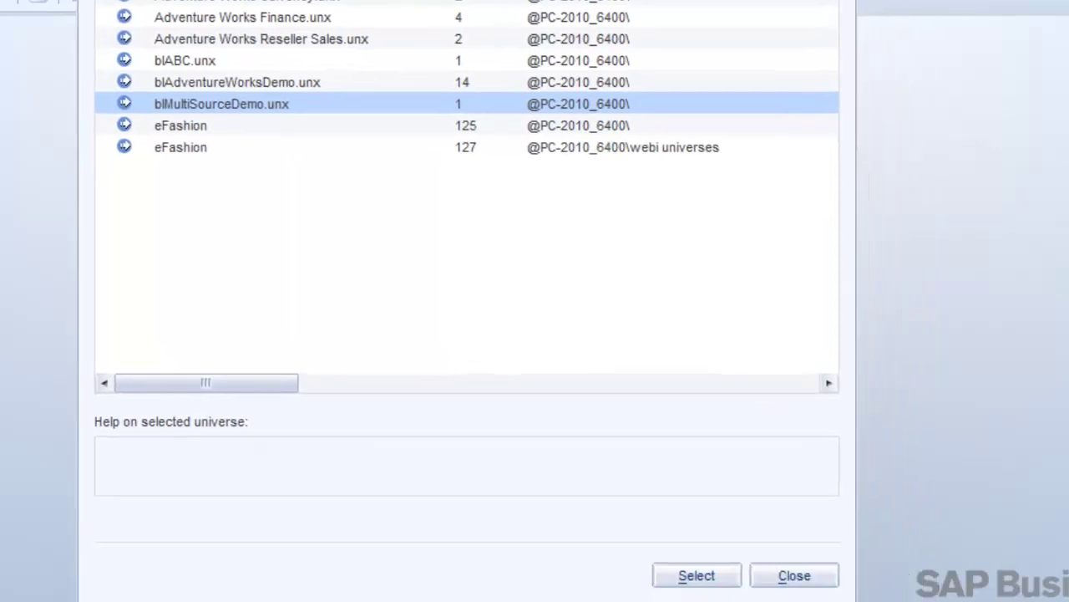
pyautogui.click(697, 576)
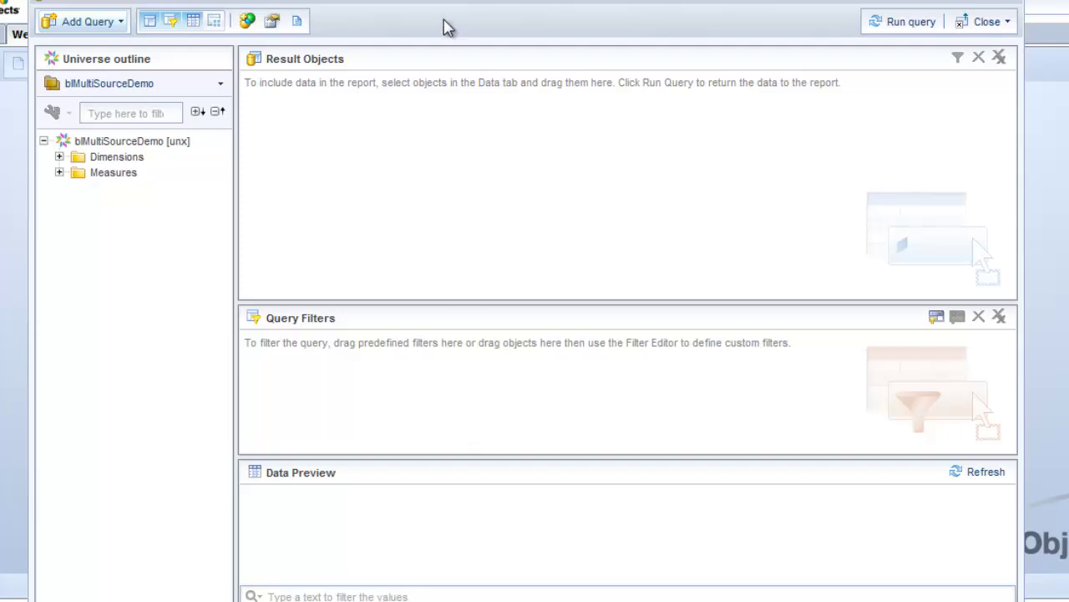
# - Expand the Dimensions folder in the universe outline and add English Month Name from Date to the result objects
pyautogui.moveTo(428, 1); pyautogui.dragTo(422, 0)
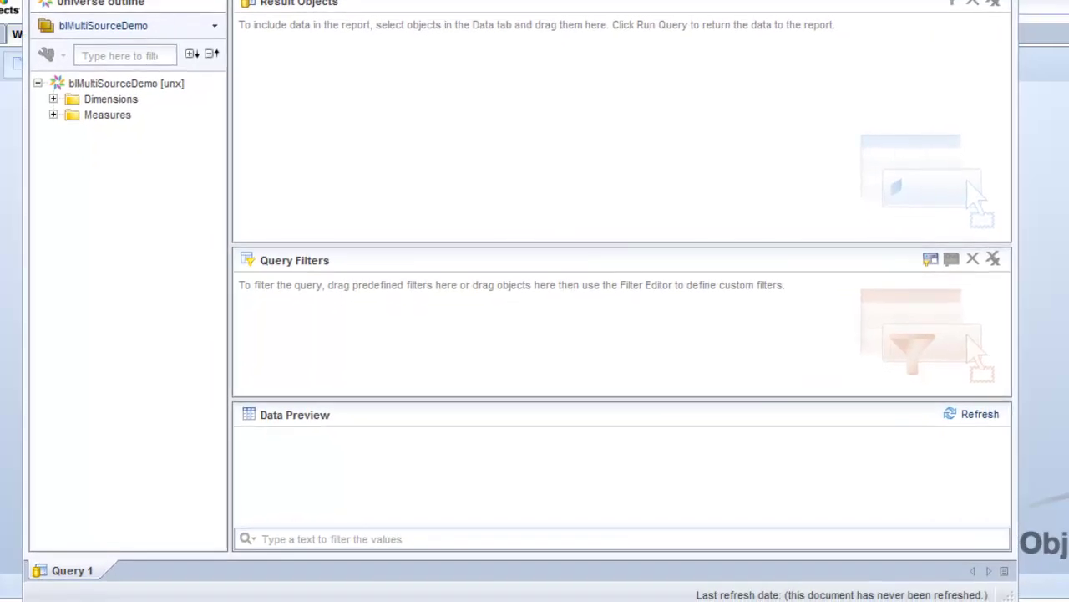
pyautogui.click(53, 98)
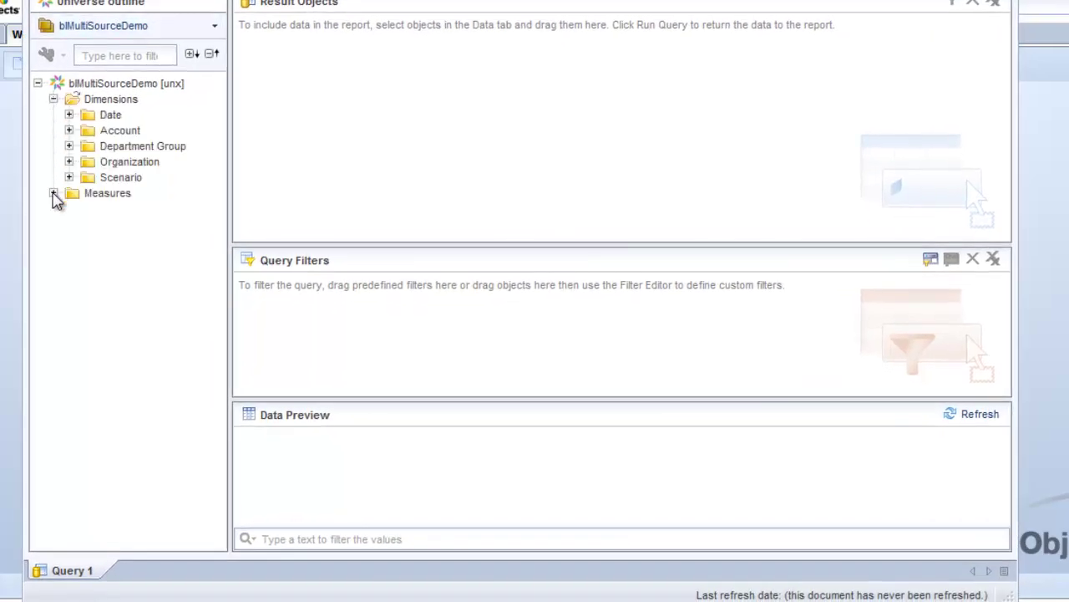
pyautogui.click(53, 193)
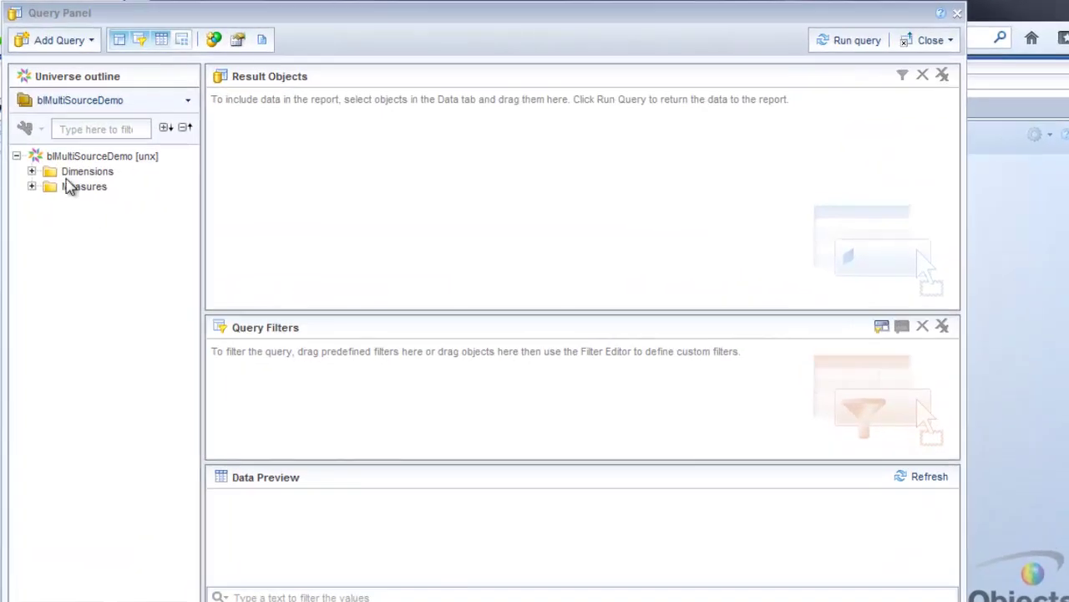
pyautogui.click(31, 171)
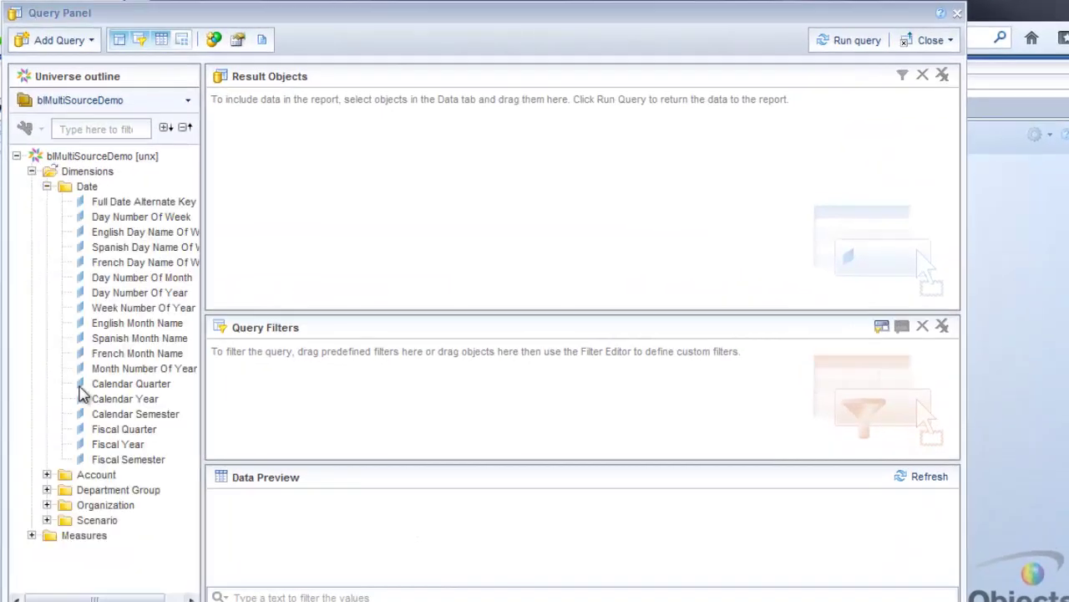
pyautogui.moveTo(119, 324); pyautogui.dragTo(341, 180)
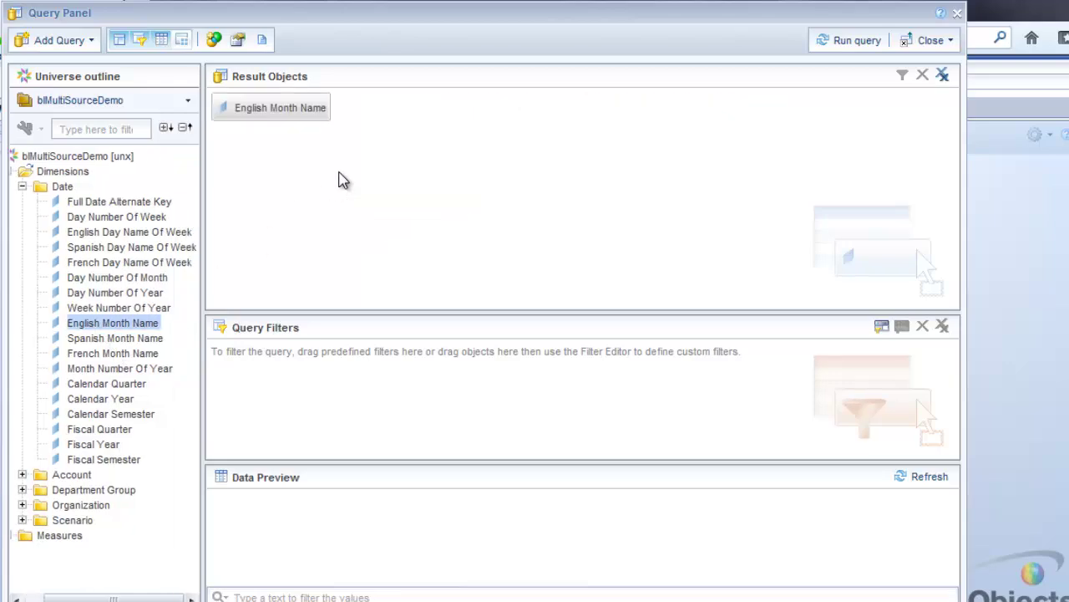
# - Add Account Type from the Account folder to the query's result objects
pyautogui.click(22, 476)
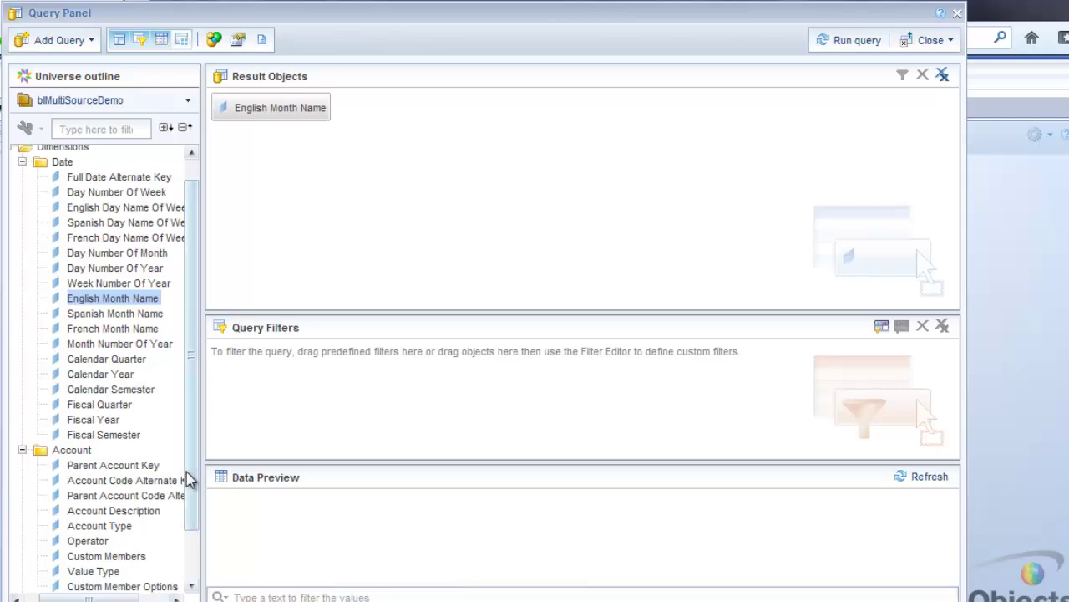
pyautogui.moveTo(187, 475); pyautogui.dragTo(178, 505)
pyautogui.click(83, 472)
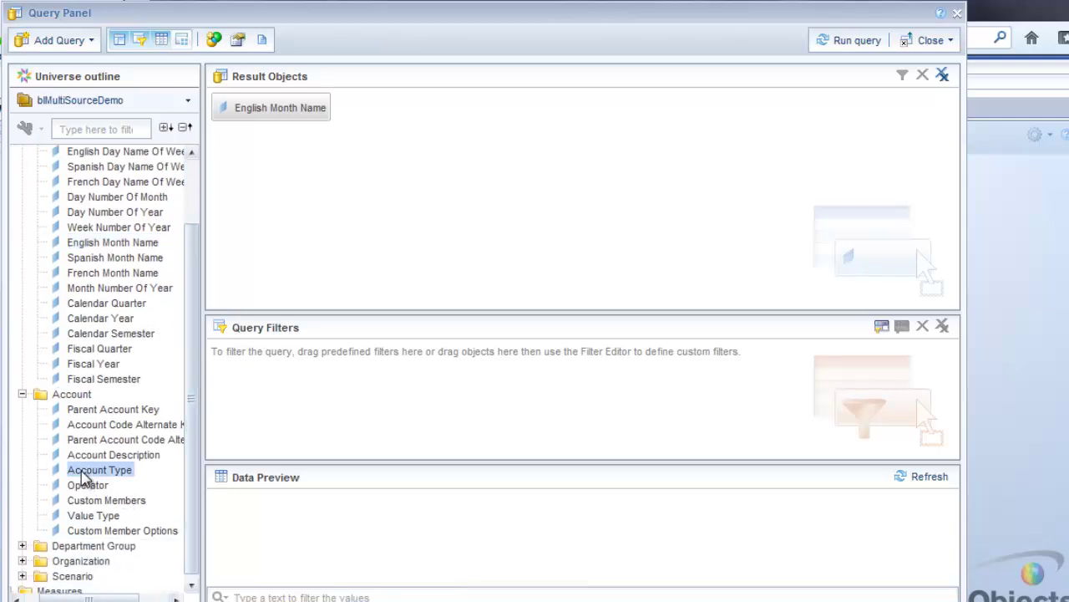
pyautogui.moveTo(84, 474); pyautogui.dragTo(394, 131)
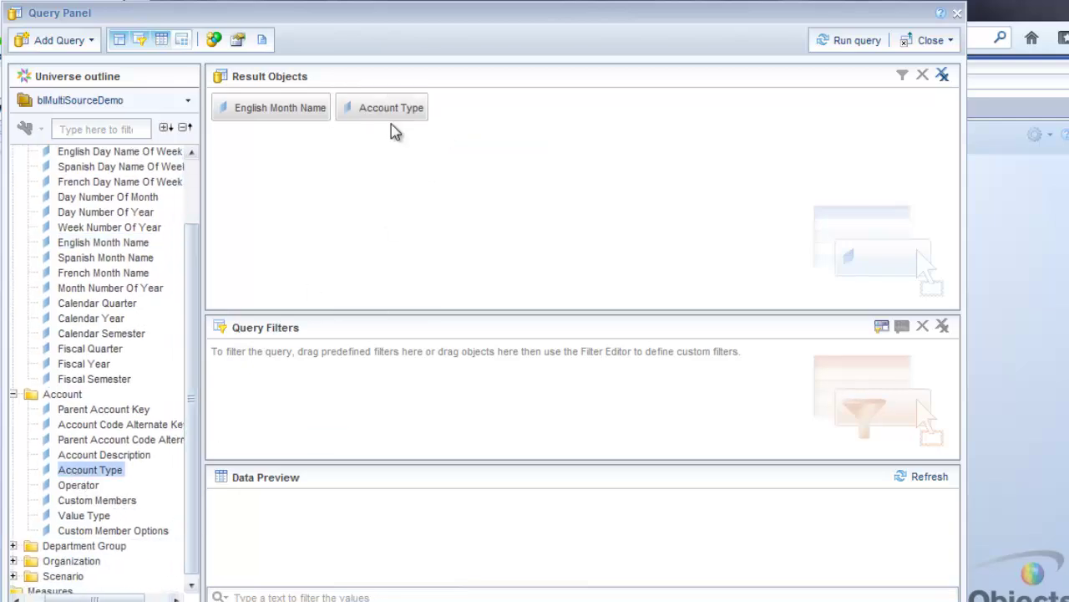
# - Collapse the Account and Date folders and add Organization Name from the Organization folder to the result objects
pyautogui.click(13, 394)
pyautogui.click(28, 186)
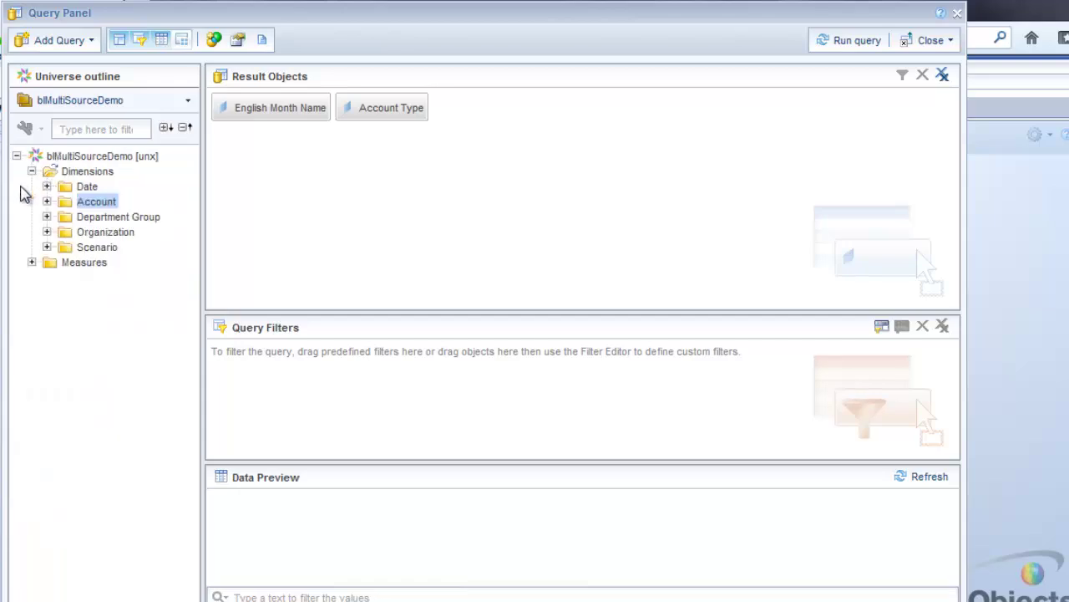
pyautogui.click(47, 232)
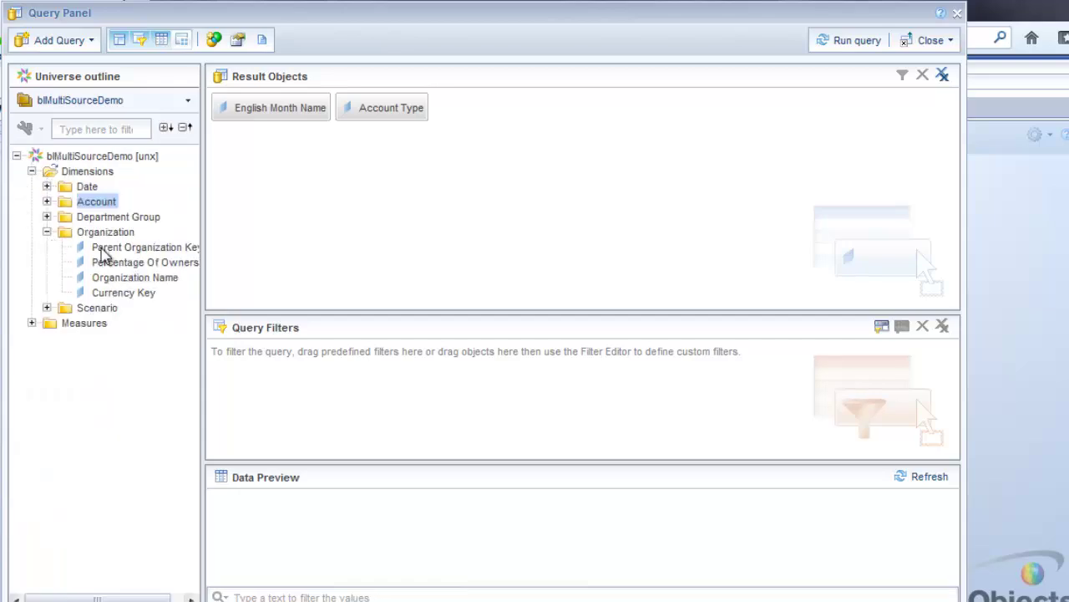
pyautogui.moveTo(126, 279); pyautogui.dragTo(479, 203)
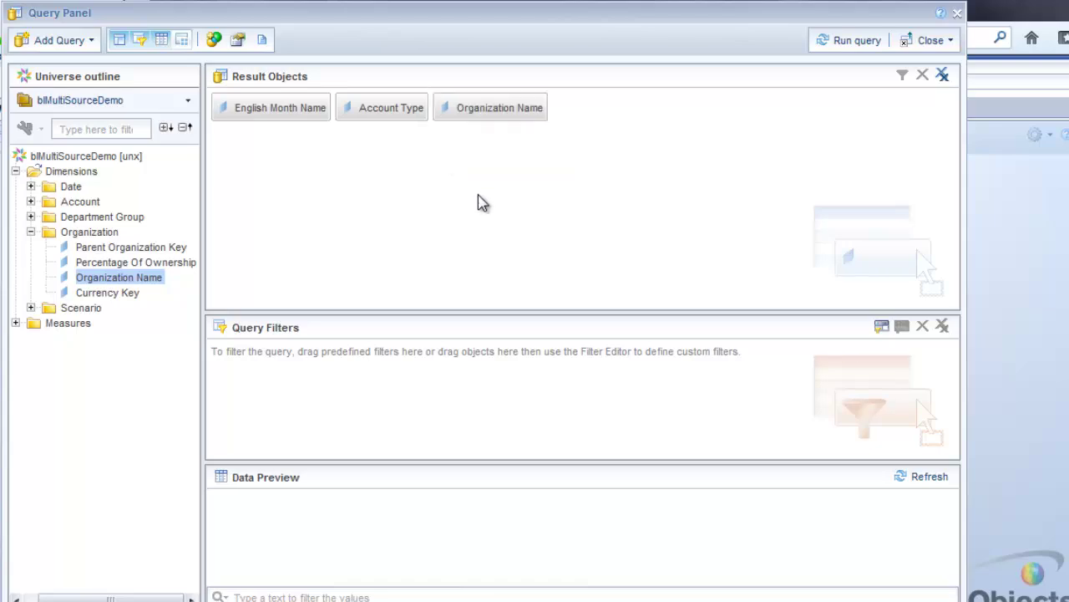
# - Add the Amount measure to the result objects and run the query
pyautogui.click(15, 323)
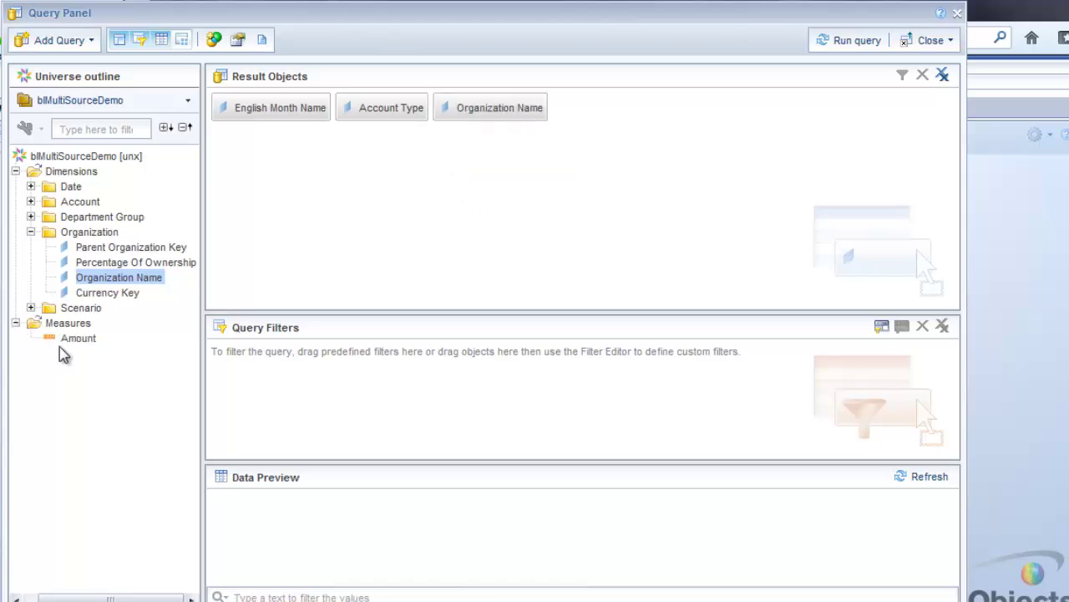
pyautogui.moveTo(73, 339); pyautogui.dragTo(585, 140)
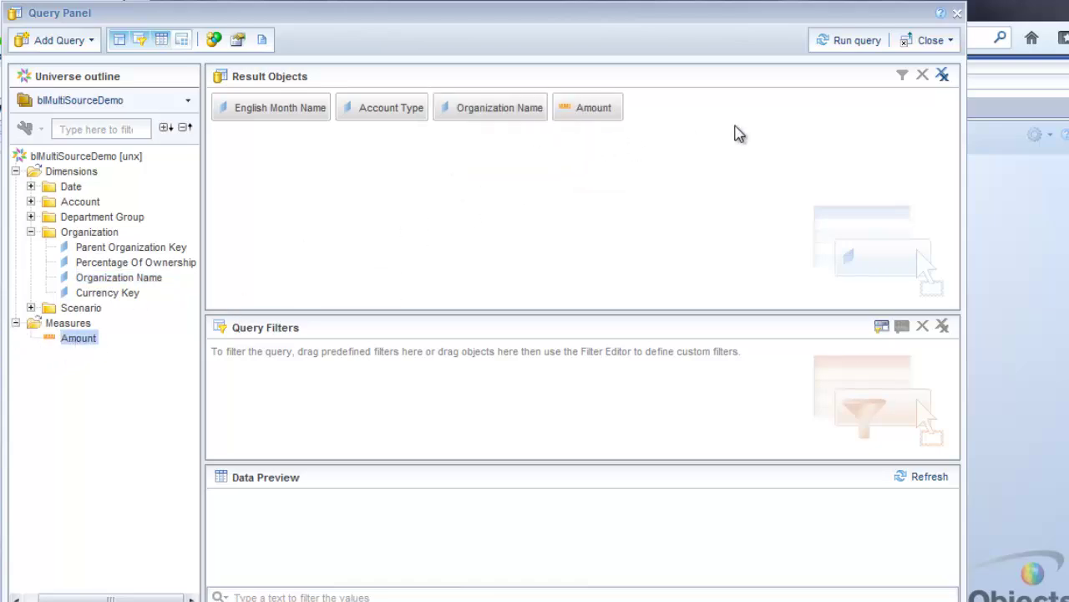
pyautogui.click(855, 41)
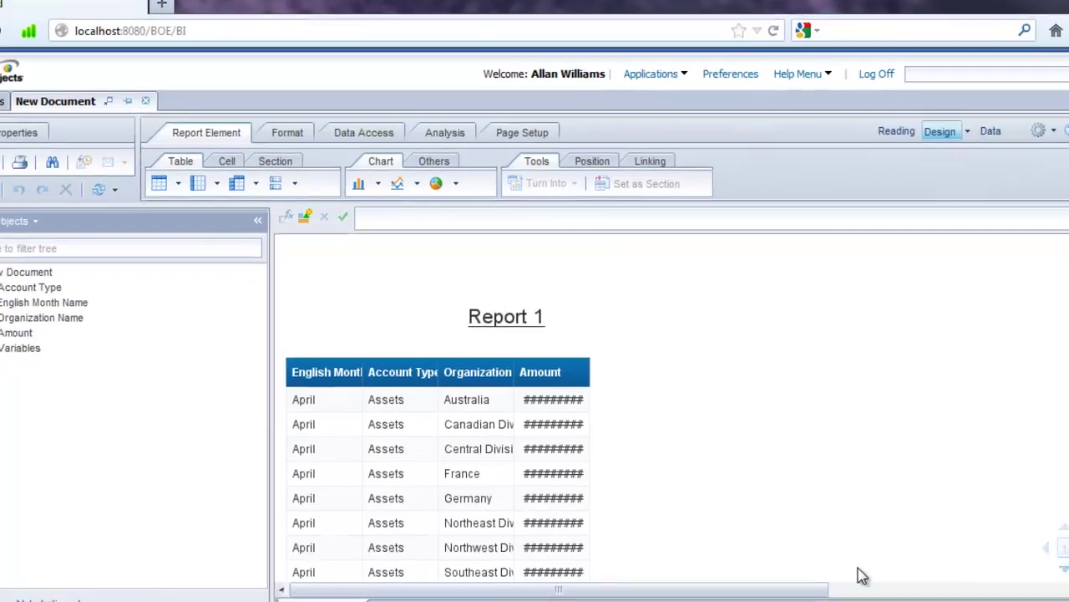
# - Widen the report table's Amount column to fit its full values
pyautogui.click(585, 424)
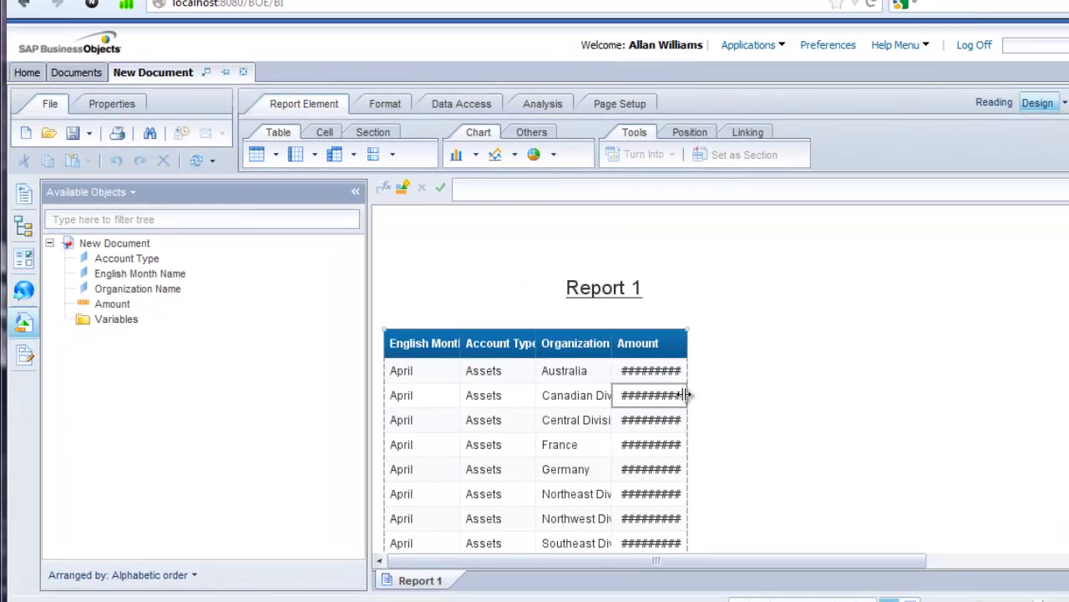
pyautogui.click(681, 342)
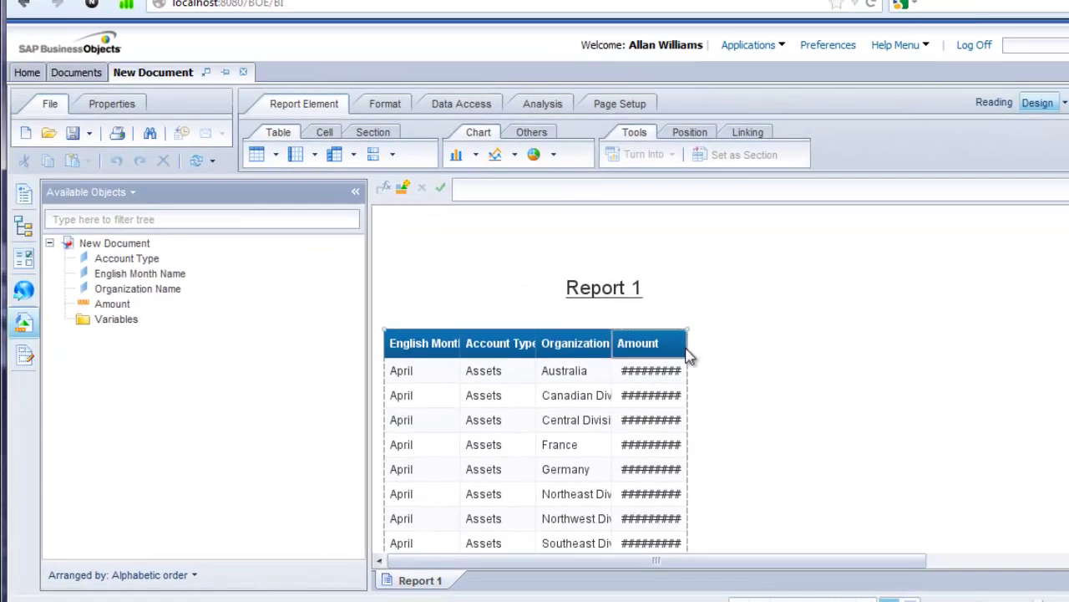
pyautogui.doubleClick(685, 347)
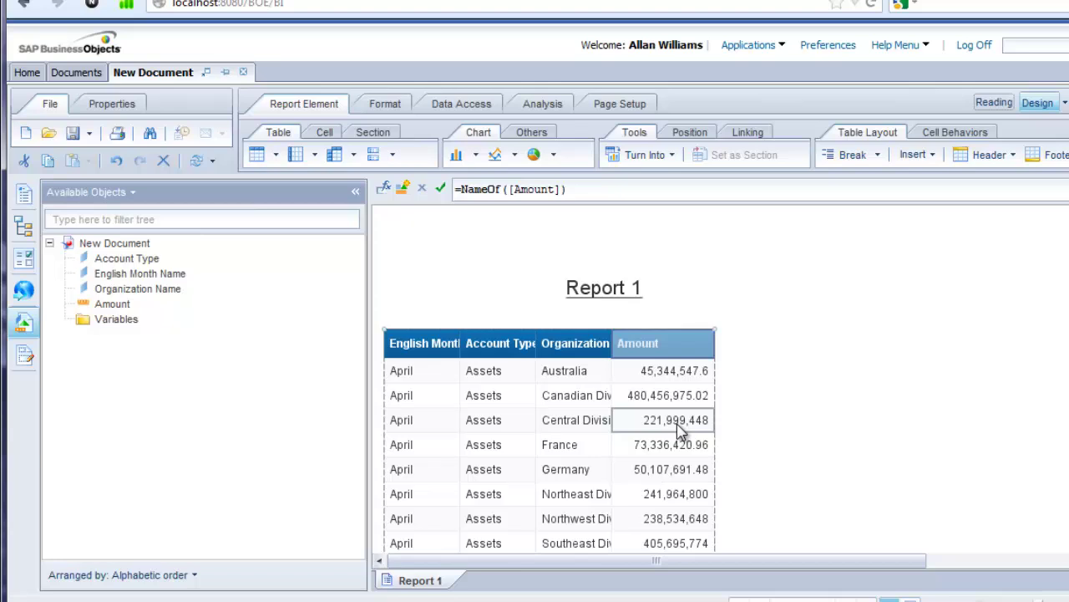
pyautogui.click(669, 395)
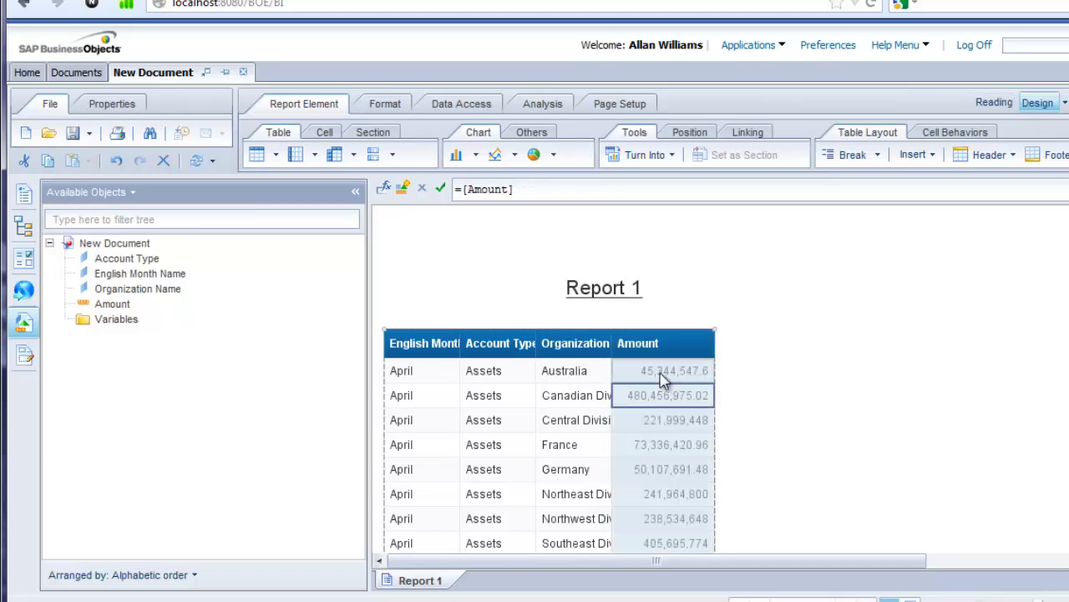
pyautogui.click(778, 366)
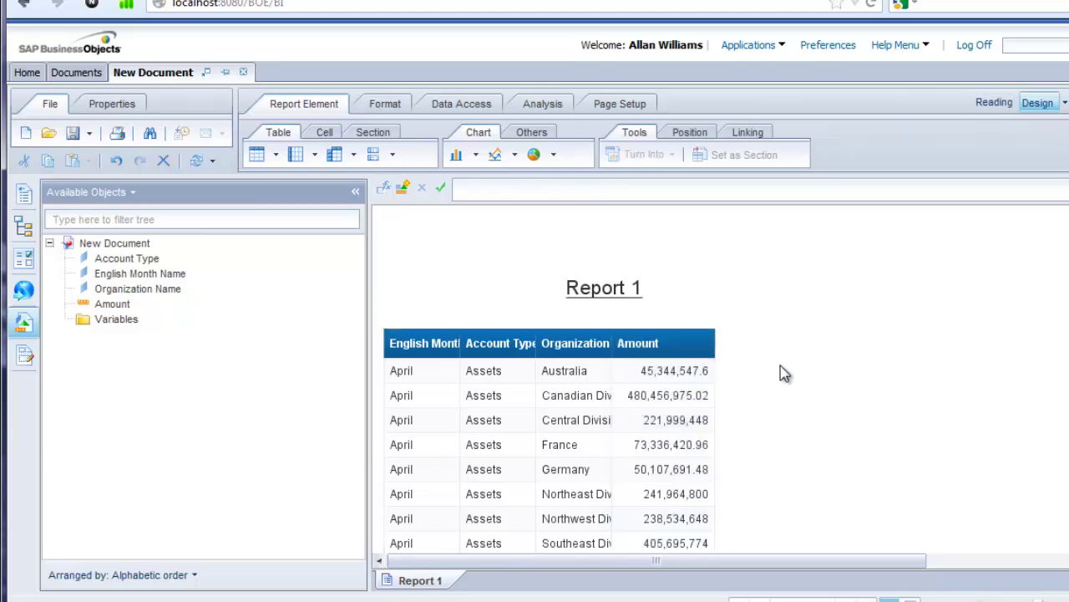